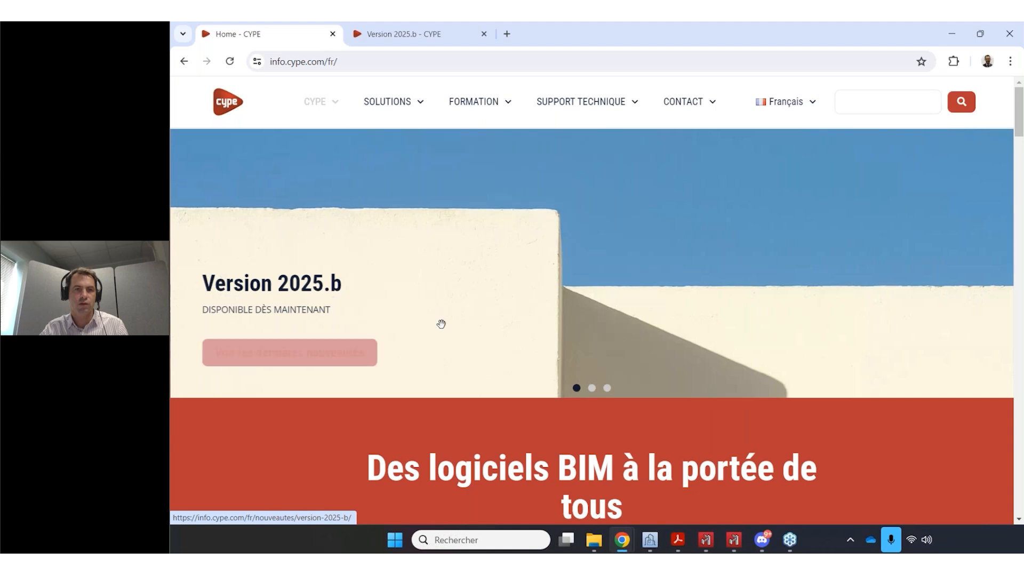
# Switch to the Version 2025.b news page and return to its beginning to look through the summary of contents.
pyautogui.click(433, 32)
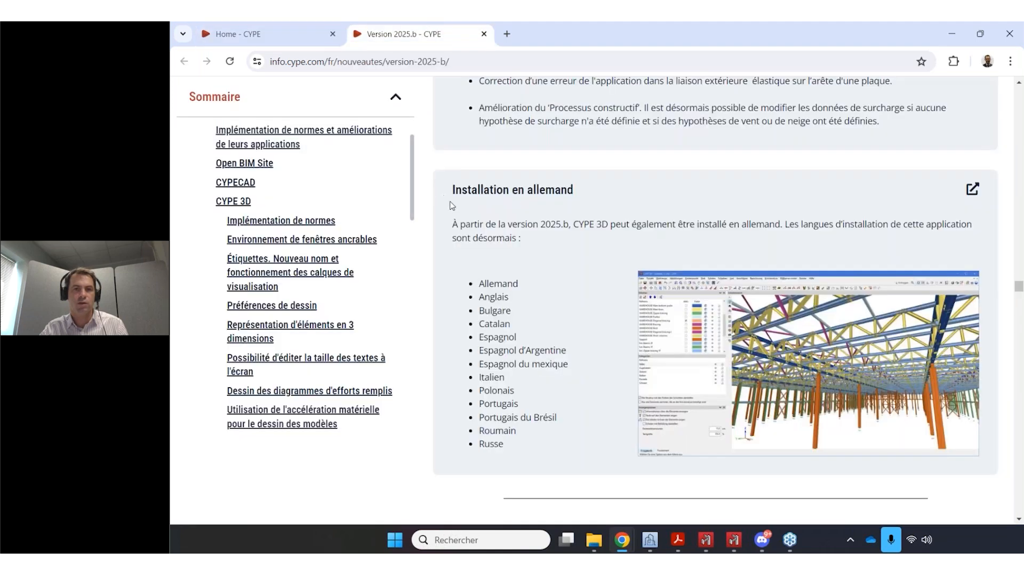
pyautogui.scroll(1, 400, 221)
pyautogui.scroll(5, 975, 273)
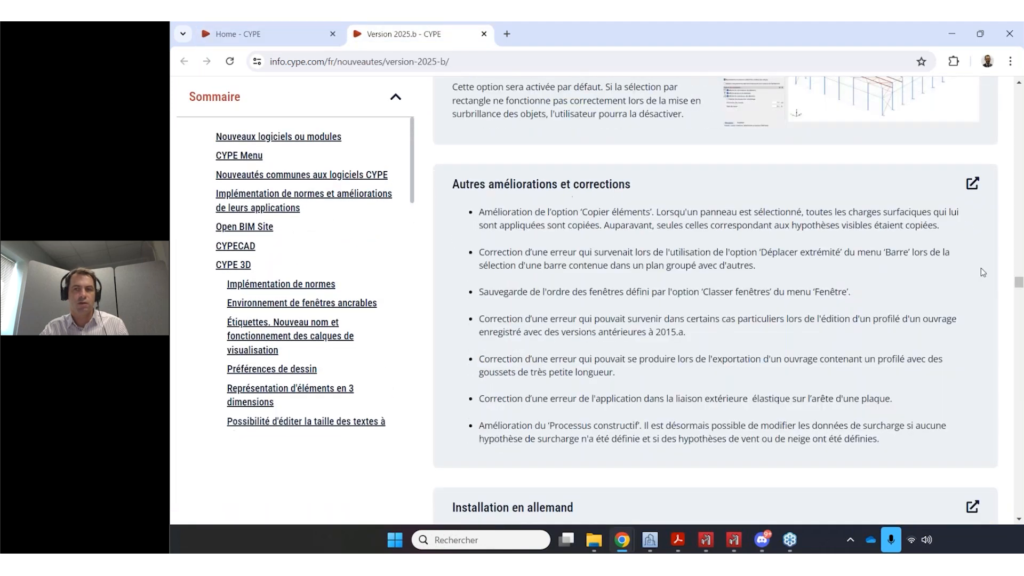
pyautogui.moveTo(1015, 283); pyautogui.dragTo(975, 88)
pyautogui.scroll(-4, 379, 236)
pyautogui.scroll(-5, 378, 240)
pyautogui.scroll(2, 267, 235)
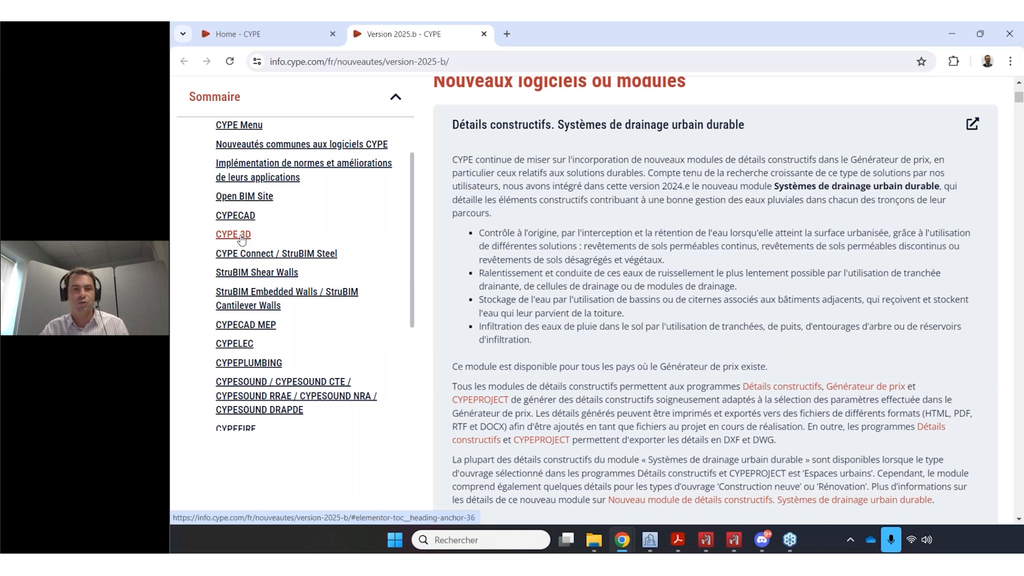
# Go to the CYPE 3D section of the 2025.b news and read the "Environnement de fenêtres ancrables" entry.
pyautogui.click(241, 235)
pyautogui.scroll(-4, 658, 257)
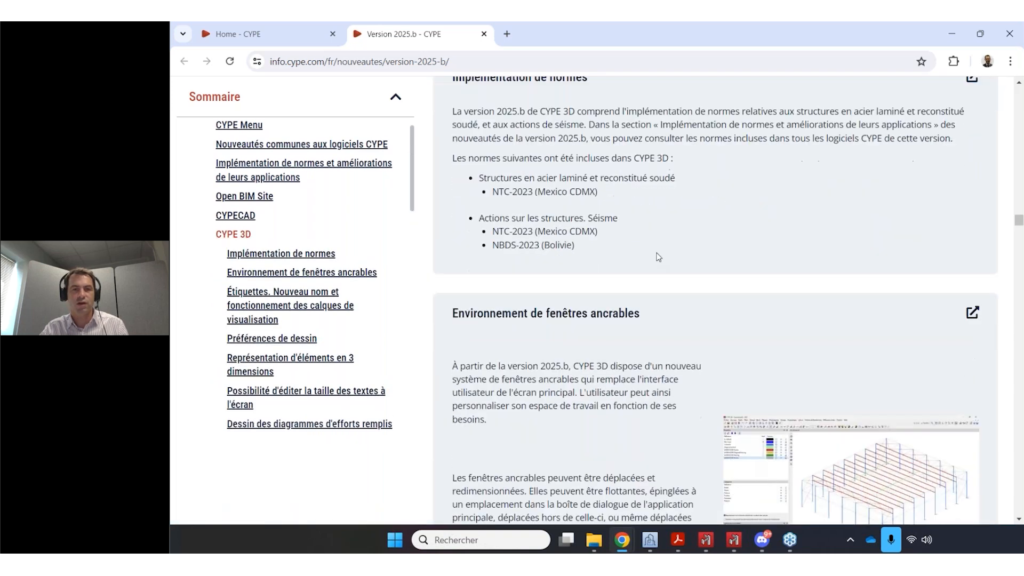
pyautogui.scroll(-2, 658, 257)
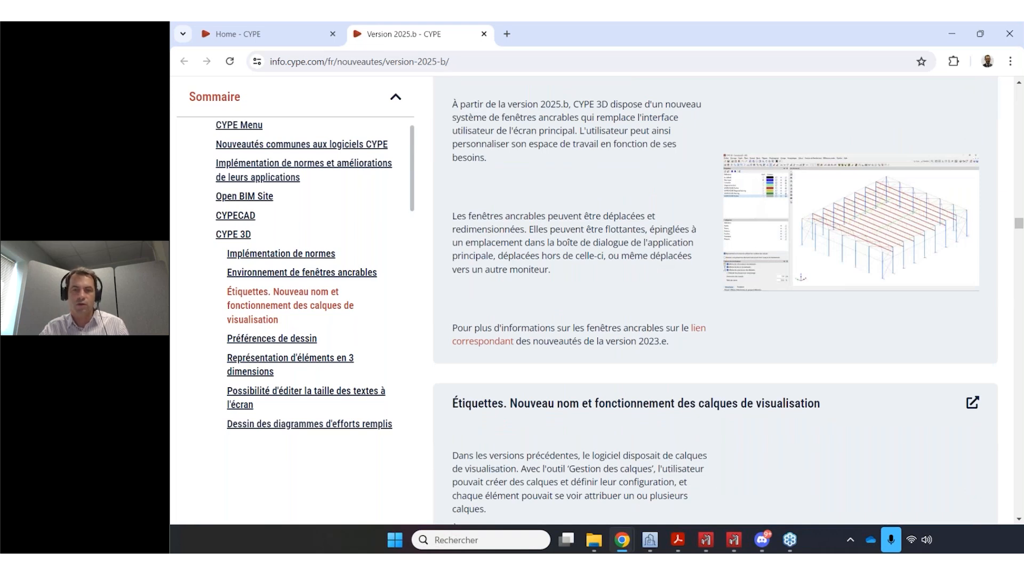
pyautogui.scroll(3, 655, 255)
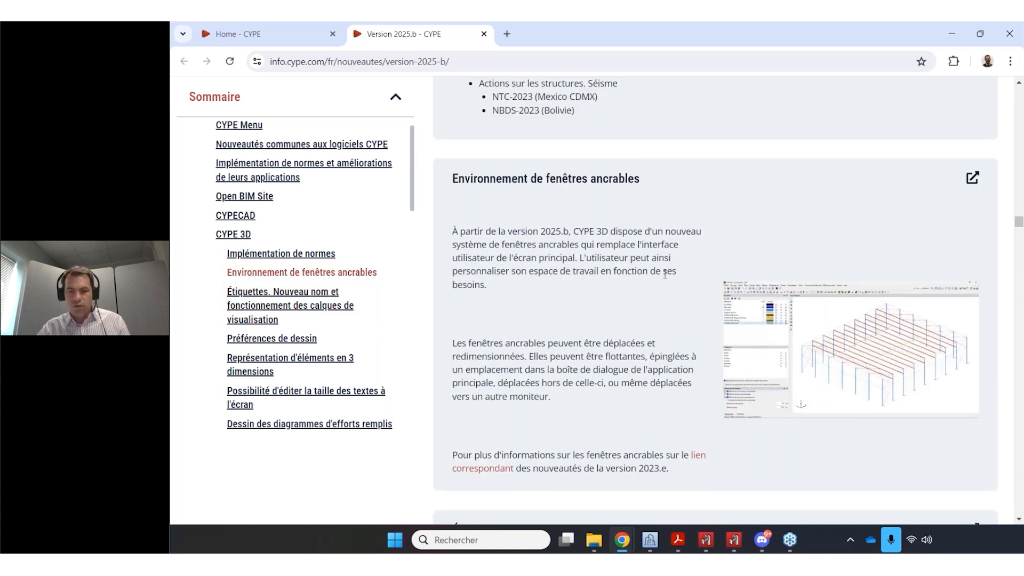
# Switch to CYPE 3D v2024.f and examine the wireframe of the Agence d'Architecture structure up close.
pyautogui.click(706, 545)
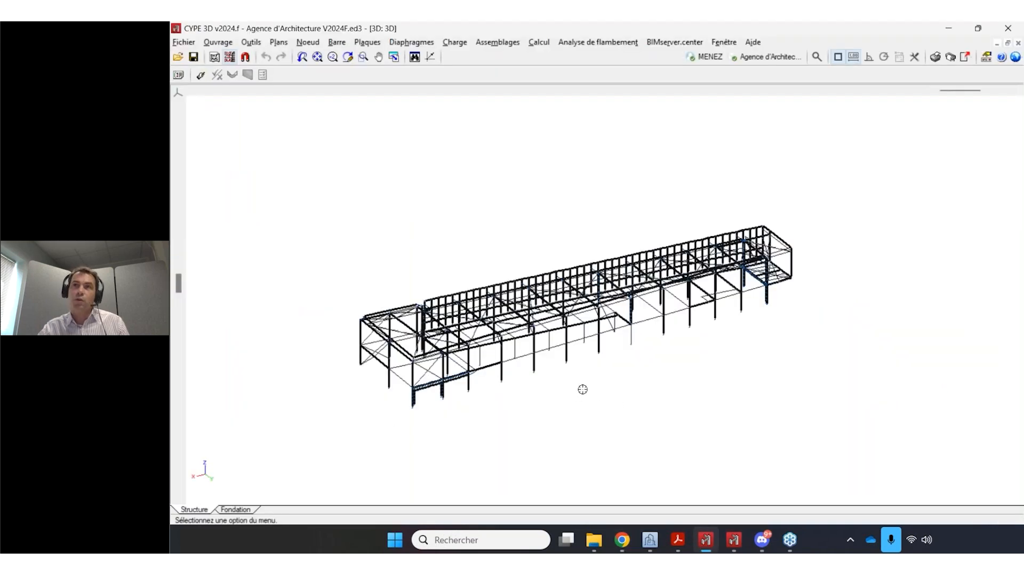
pyautogui.scroll(5, 687, 373)
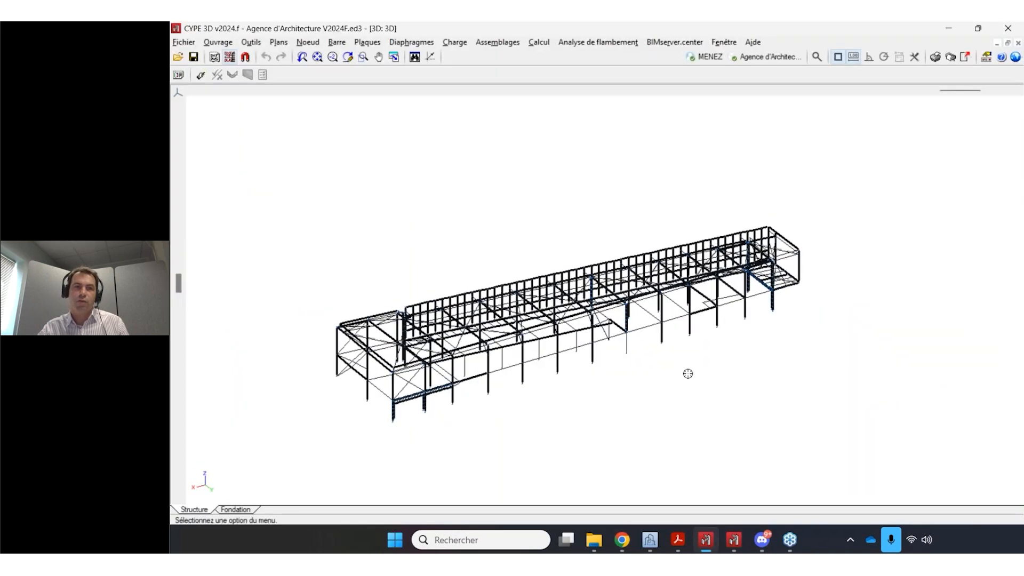
pyautogui.keyDown('shift'); pyautogui.moveTo(700, 369); pyautogui.dragTo(550, 355, button='middle'); pyautogui.keyUp('shift')
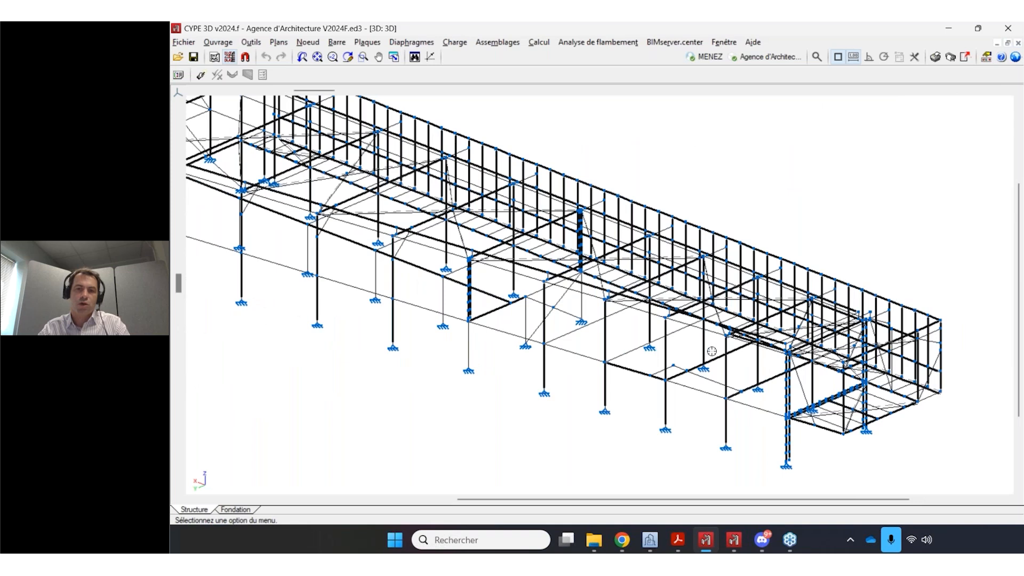
pyautogui.scroll(3, 711, 351)
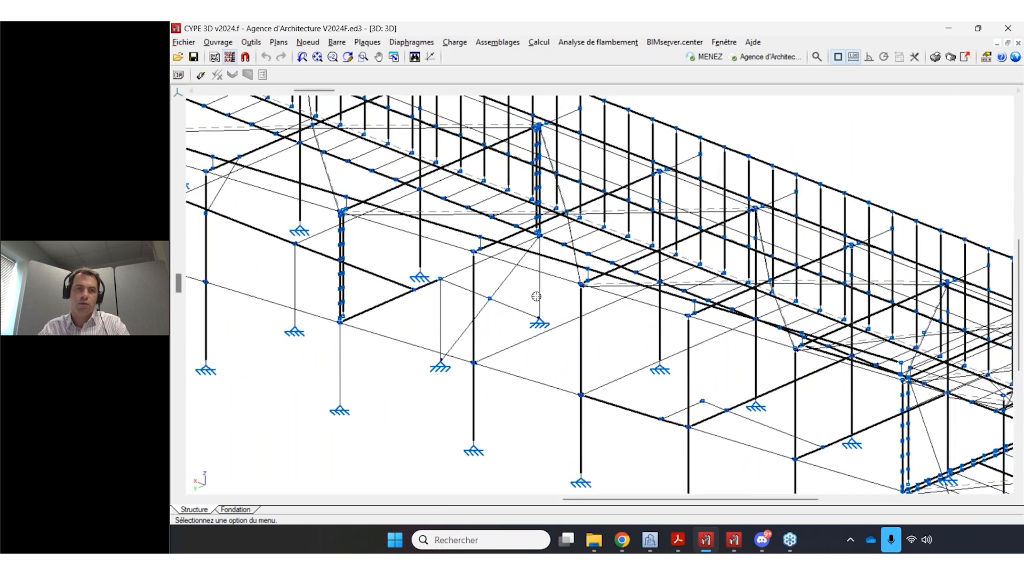
# Generate the 3D view of the complete structure, inspect its solid profiles from several sides, and close the view.
pyautogui.click(251, 42)
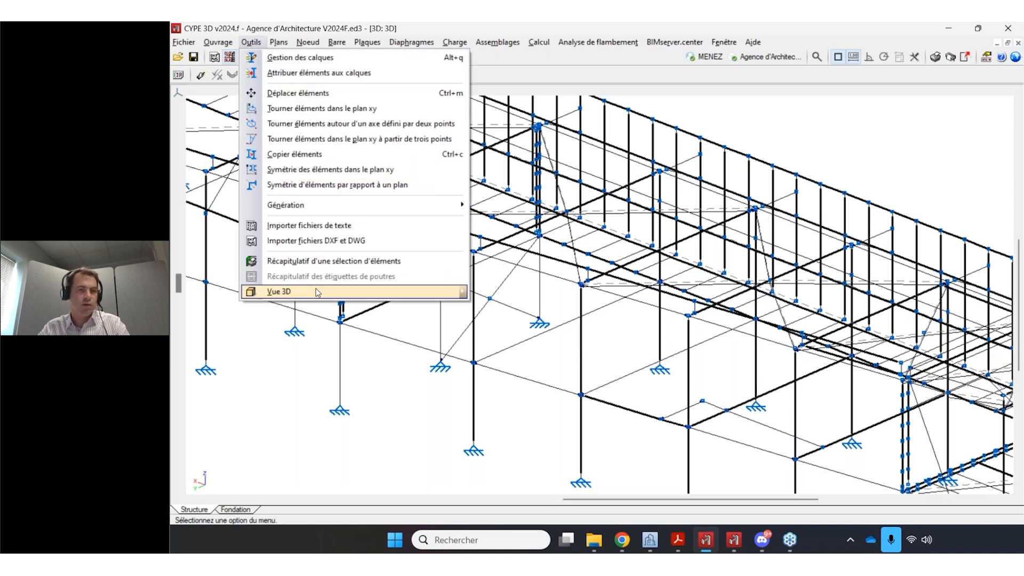
pyautogui.moveTo(318, 293)
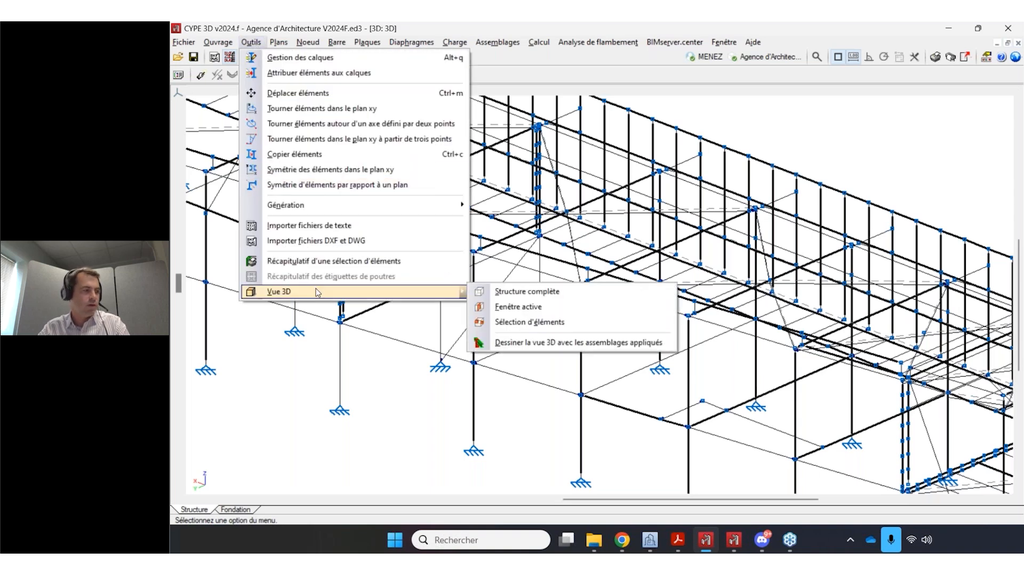
pyautogui.click(491, 292)
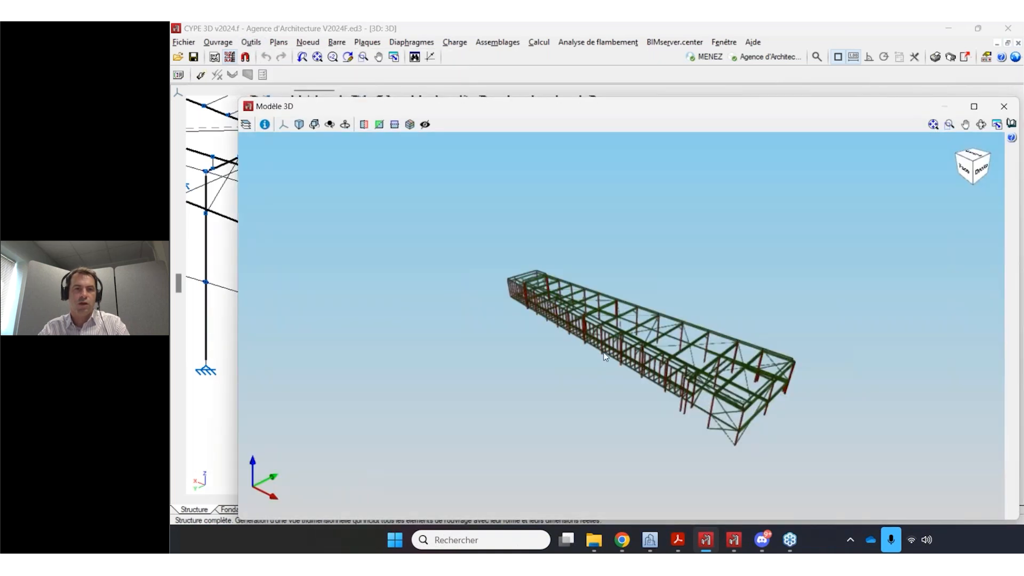
pyautogui.scroll(8, 750, 385)
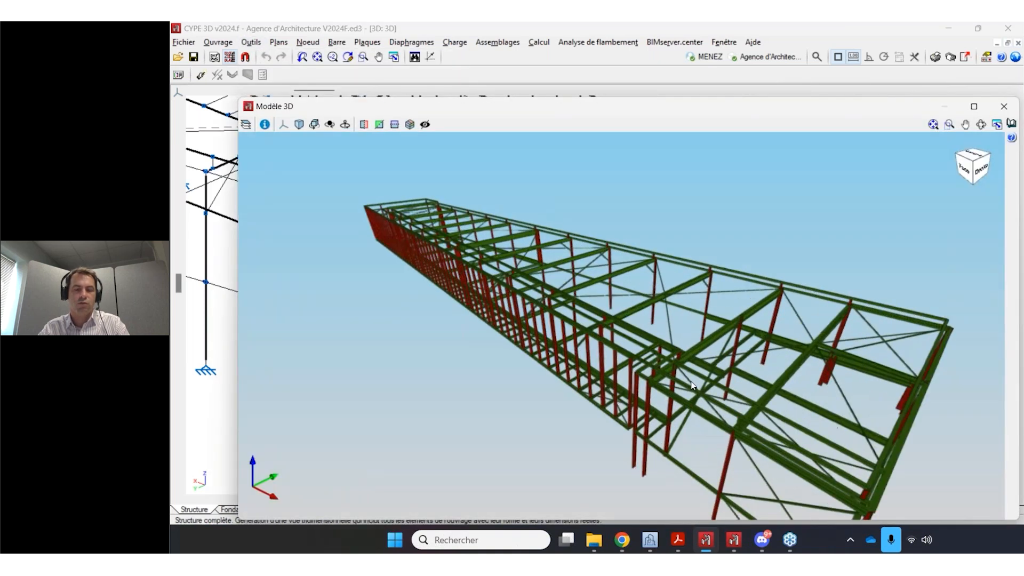
pyautogui.moveTo(685, 391); pyautogui.dragTo(523, 366, button='middle')
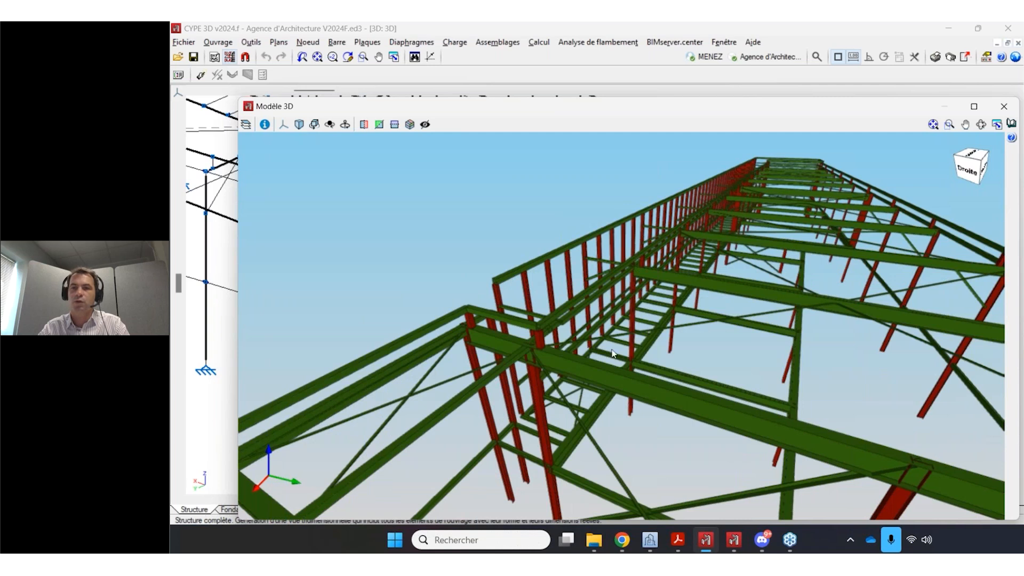
pyautogui.scroll(3, 525, 341)
pyautogui.scroll(-5, 525, 341)
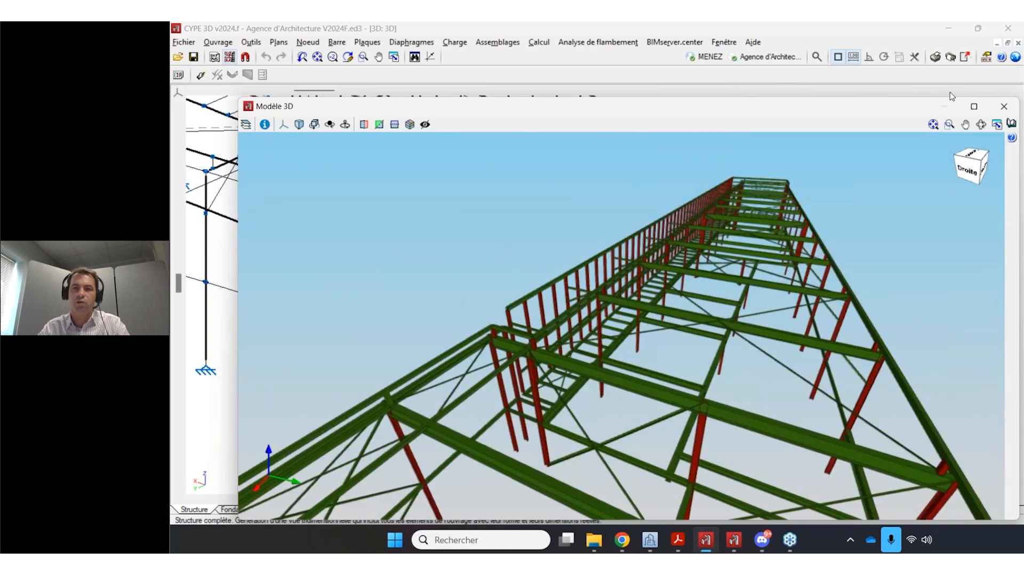
pyautogui.click(999, 105)
# Examine the wireframe structure in the v2024.f workspace from its opposite end.
pyautogui.scroll(-5, 566, 303)
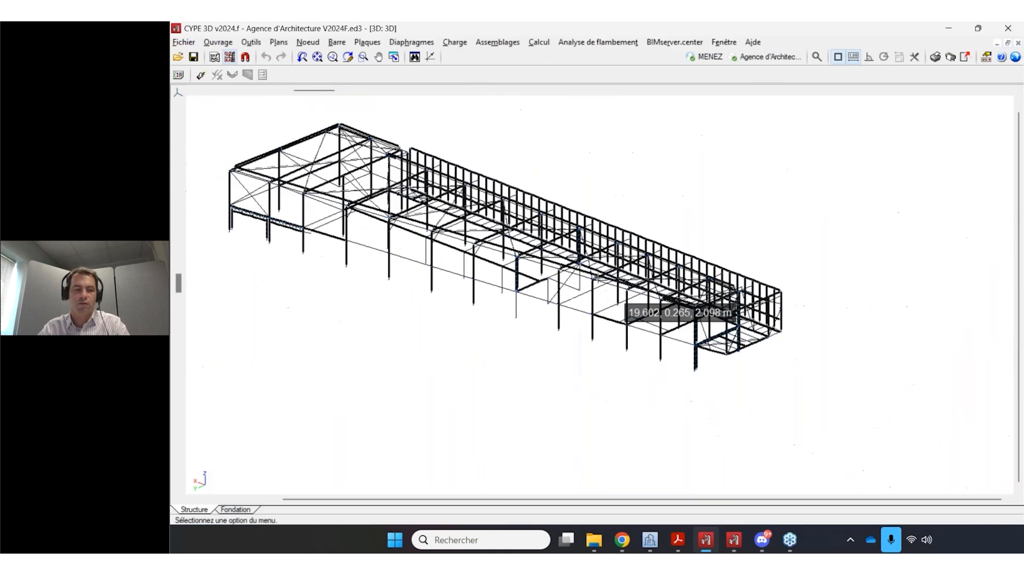
pyautogui.keyDown('shift'); pyautogui.moveTo(566, 303); pyautogui.dragTo(782, 293, button='middle'); pyautogui.keyUp('shift')
pyautogui.scroll(4, 543, 253)
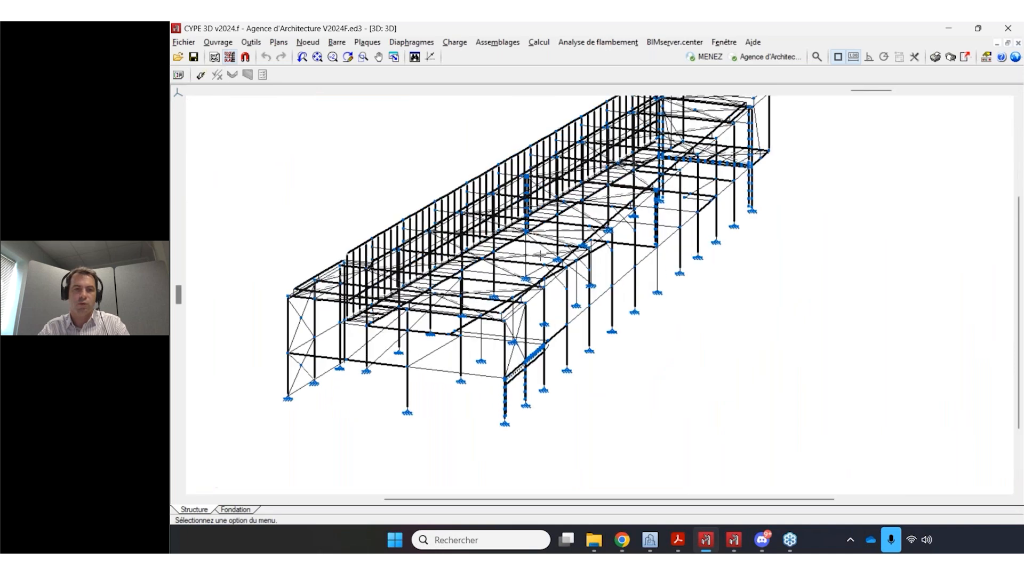
pyautogui.scroll(-2, 542, 253)
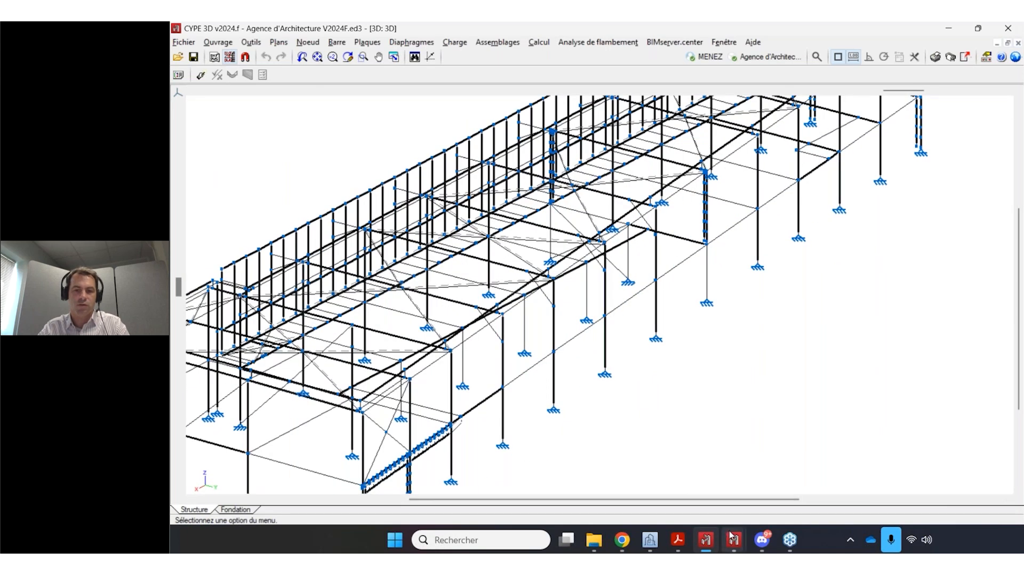
# Switch to CYPE 3D v2025.b and inspect the whole coloured solid model of the Agence d'Architecture building from several angles.
pyautogui.moveTo(732, 537)
pyautogui.click(844, 481)
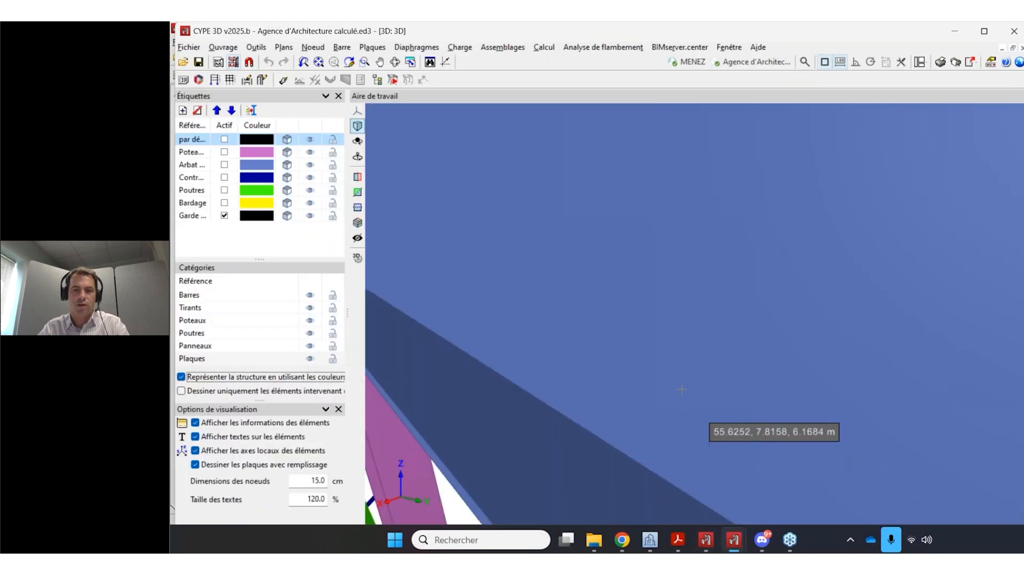
pyautogui.scroll(-10, 673, 379)
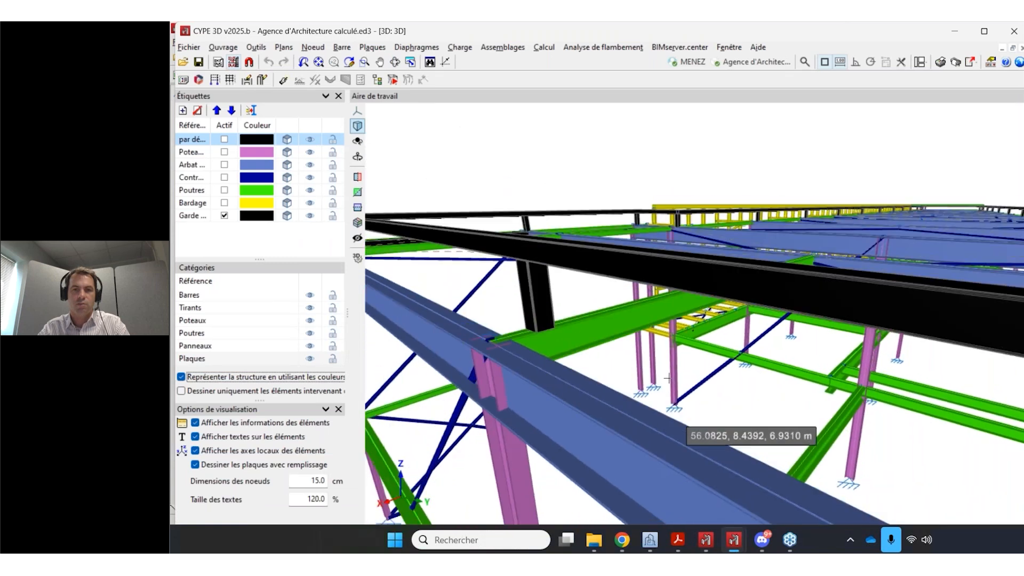
pyautogui.scroll(-5, 677, 379)
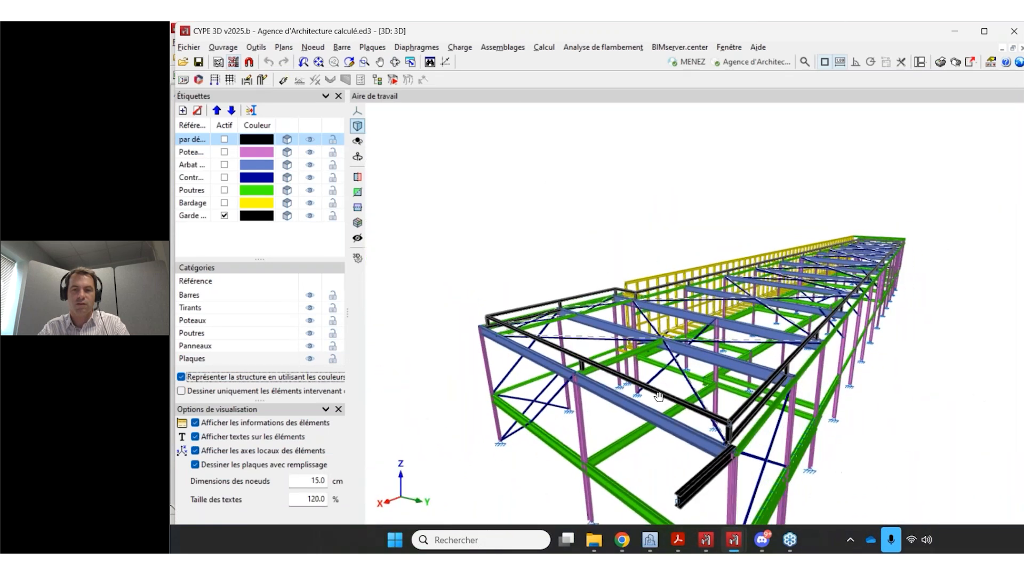
pyautogui.scroll(8, 694, 385)
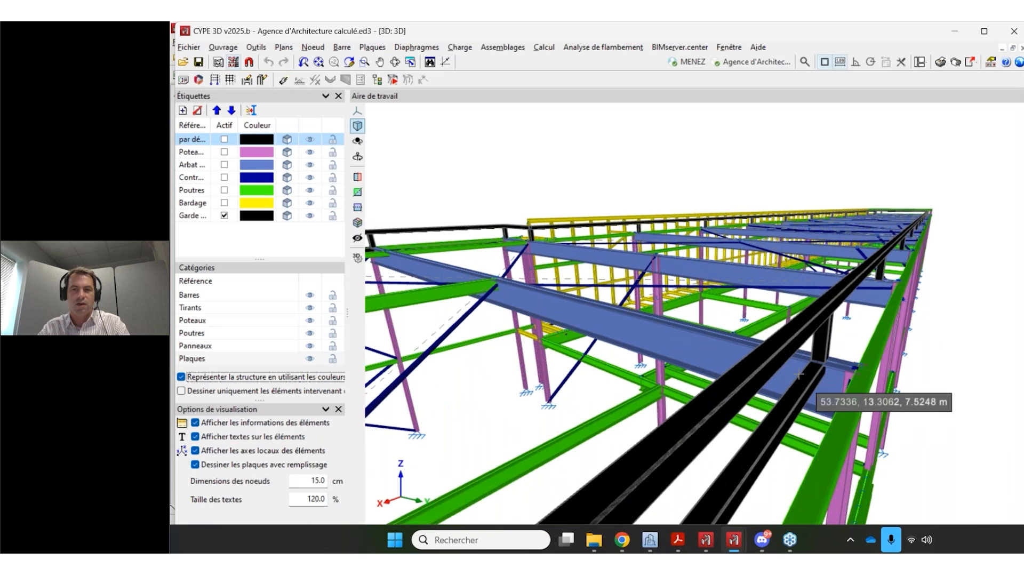
pyautogui.scroll(-6, 840, 374)
pyautogui.moveTo(746, 353); pyautogui.dragTo(604, 331, button='middle')
pyautogui.scroll(8, 687, 352)
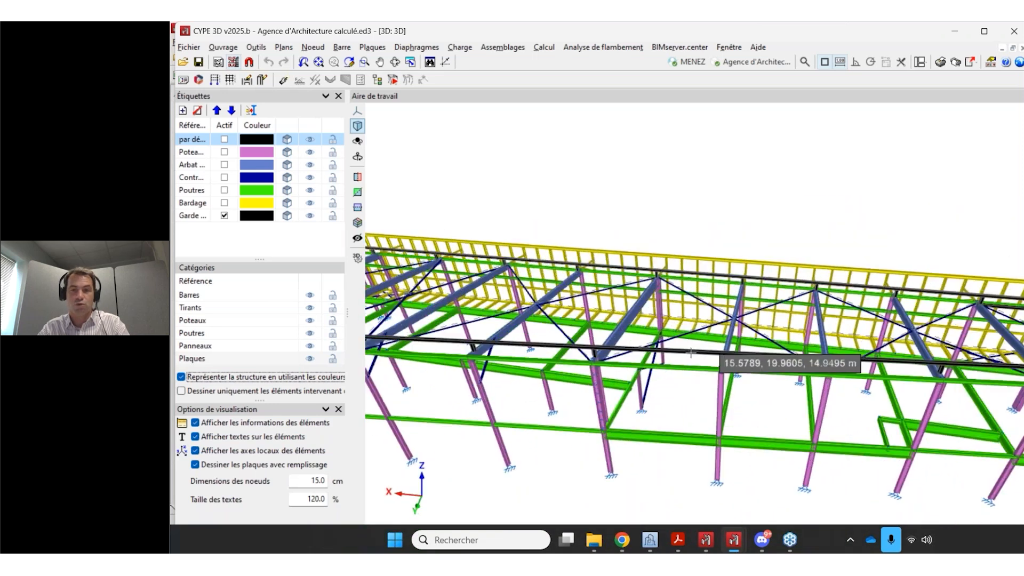
pyautogui.keyDown('shift'); pyautogui.moveTo(683, 354); pyautogui.dragTo(441, 333, button='middle'); pyautogui.keyUp('shift')
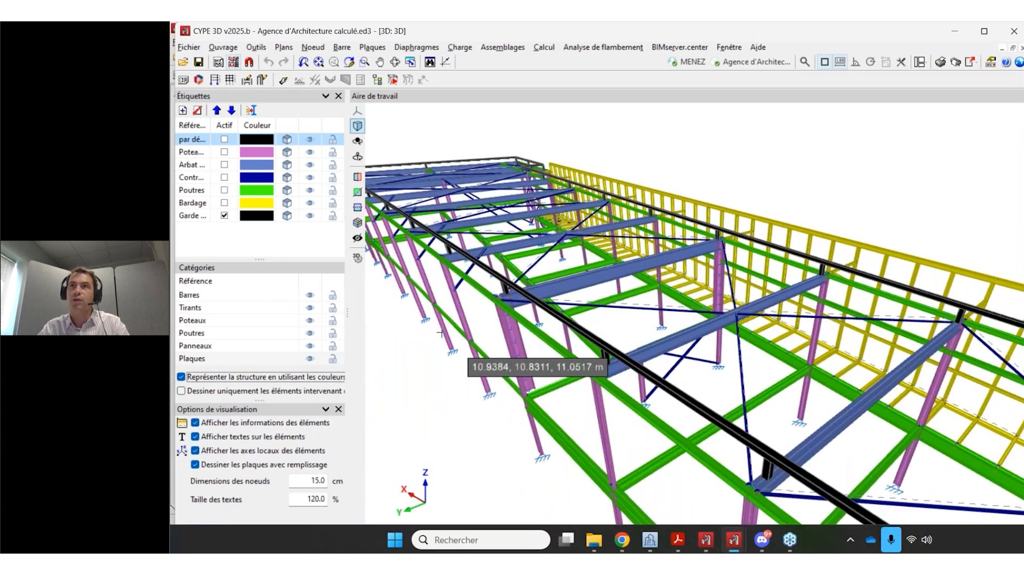
pyautogui.scroll(1, 497, 317)
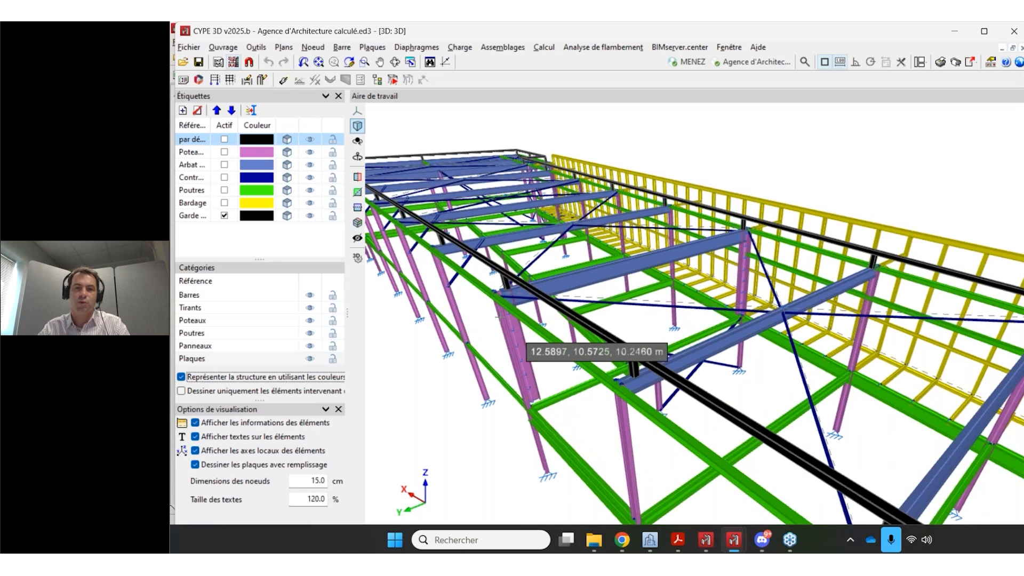
# Inspect the junction between the pink portal column, the blue rafter and the green edge beam up close.
pyautogui.scroll(2, 497, 317)
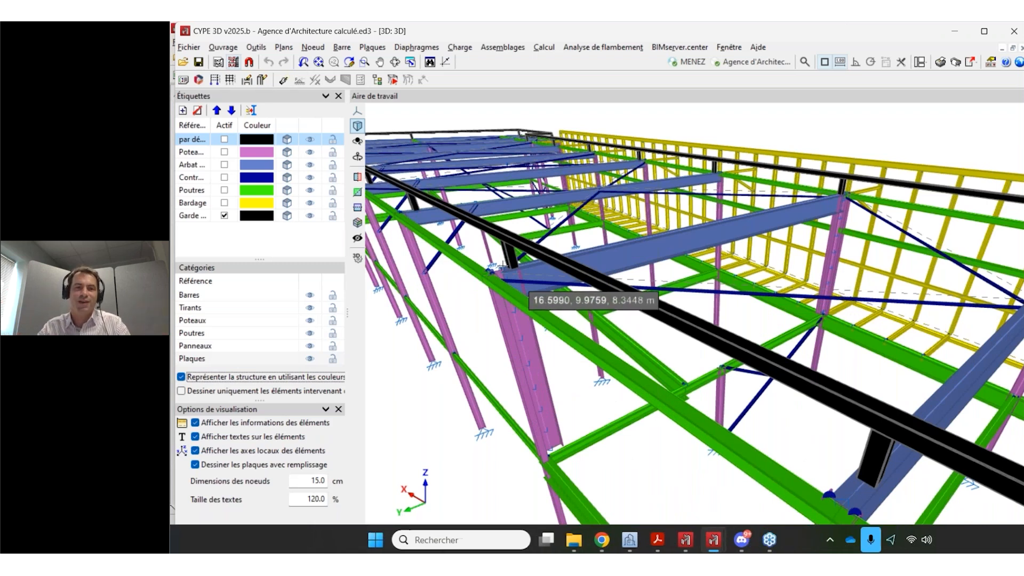
pyautogui.scroll(1, 491, 304)
pyautogui.scroll(2, 491, 305)
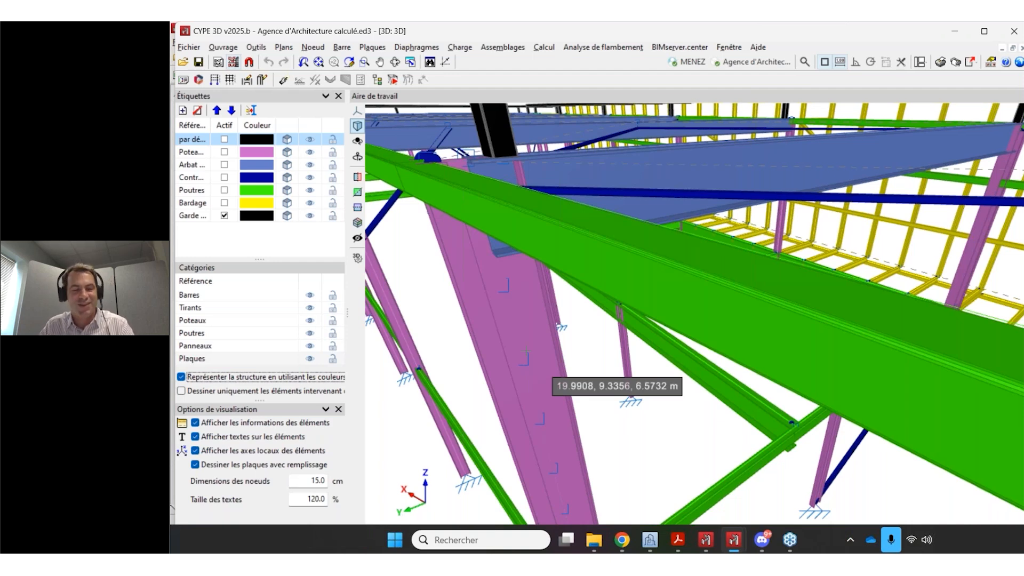
pyautogui.scroll(-5, 536, 315)
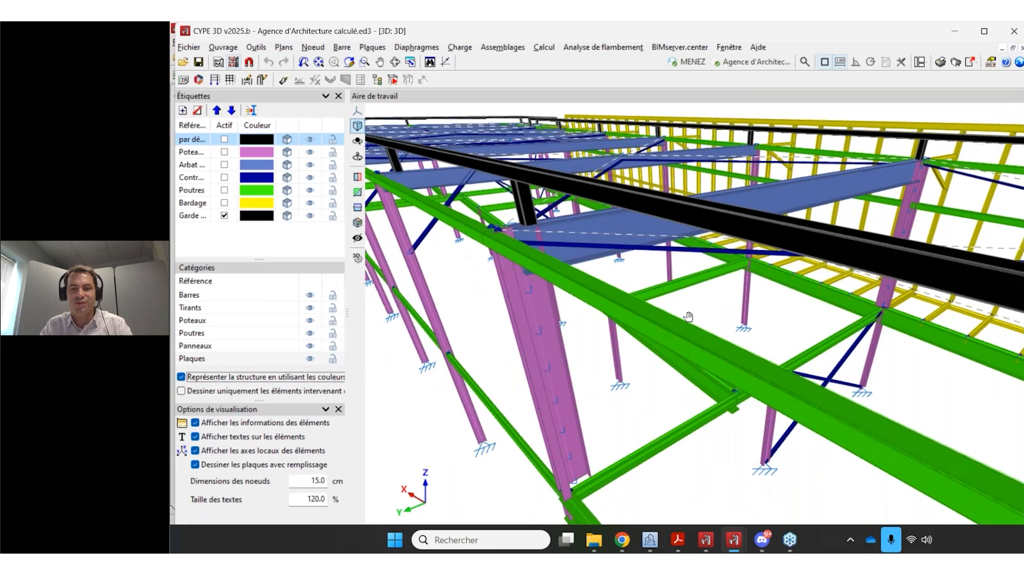
pyautogui.scroll(5, 752, 430)
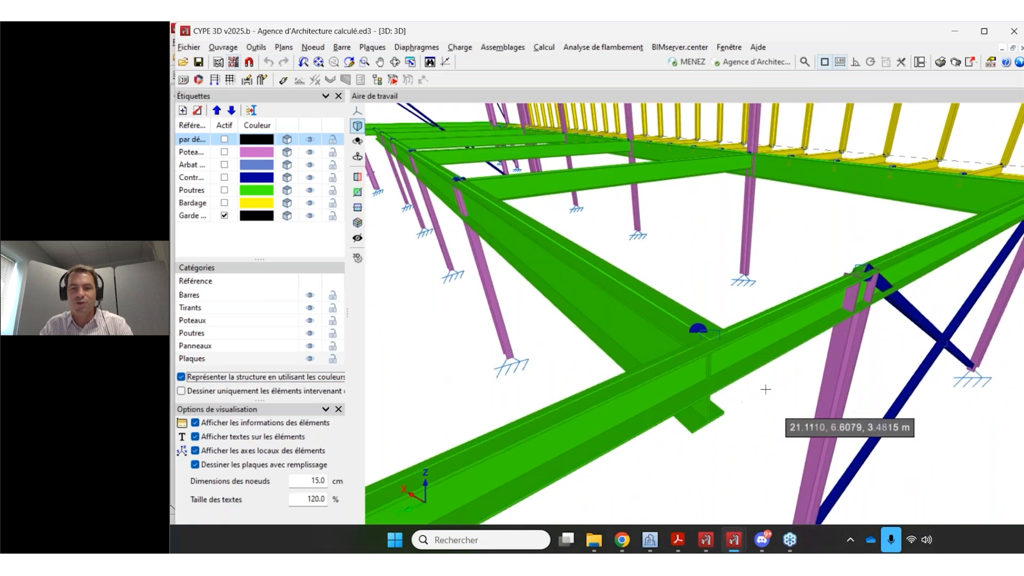
# Examine the green floor beams and their column connections inside the model, and return to an overall view of the building.
pyautogui.moveTo(813, 362); pyautogui.dragTo(843, 352, button='middle')
pyautogui.moveTo(566, 324); pyautogui.dragTo(769, 353, button='middle')
pyautogui.scroll(4, 810, 216)
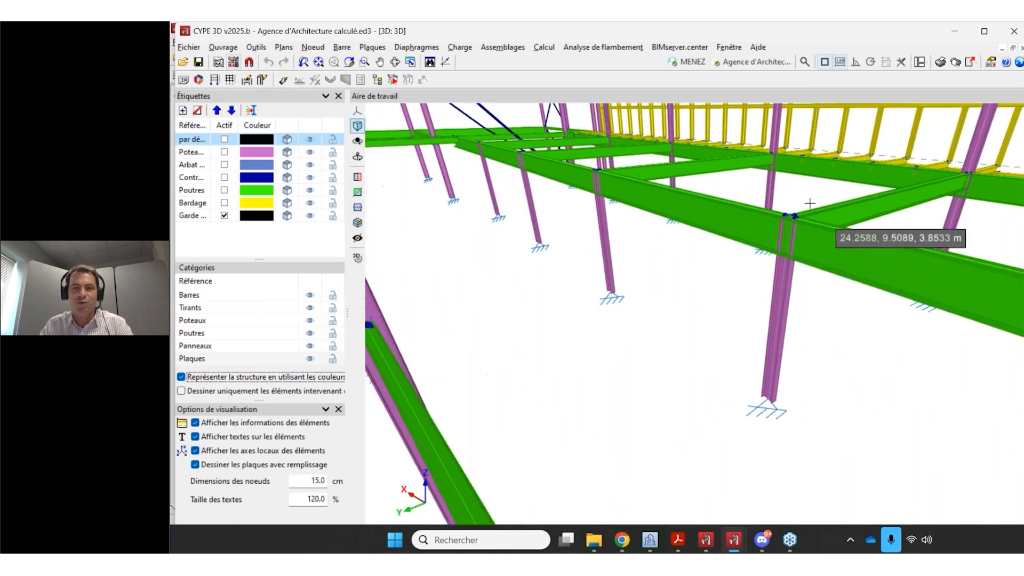
pyautogui.moveTo(816, 224); pyautogui.dragTo(503, 309, button='middle')
pyautogui.scroll(2, 701, 254)
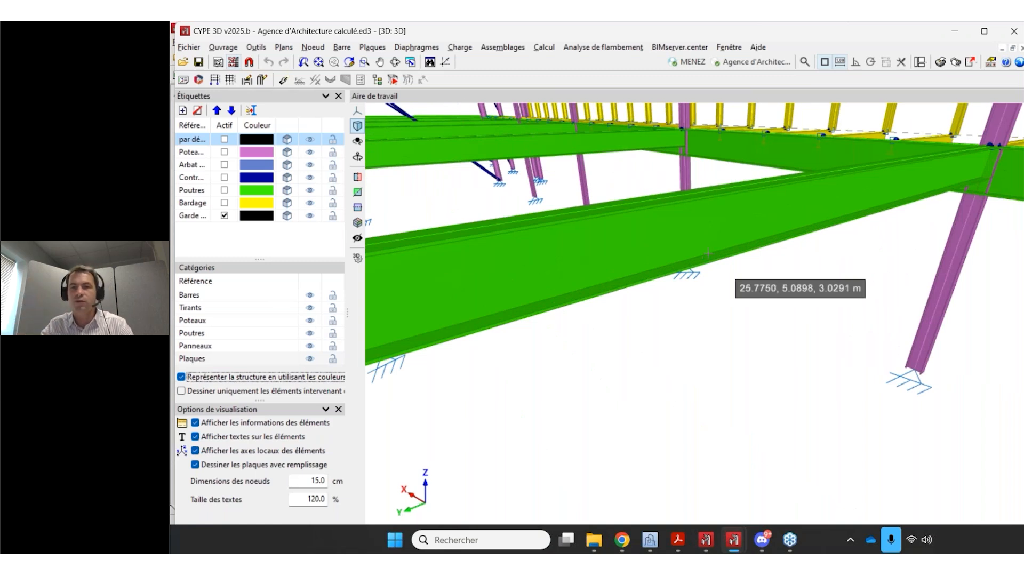
pyautogui.scroll(-3, 728, 255)
pyautogui.scroll(-5, 730, 254)
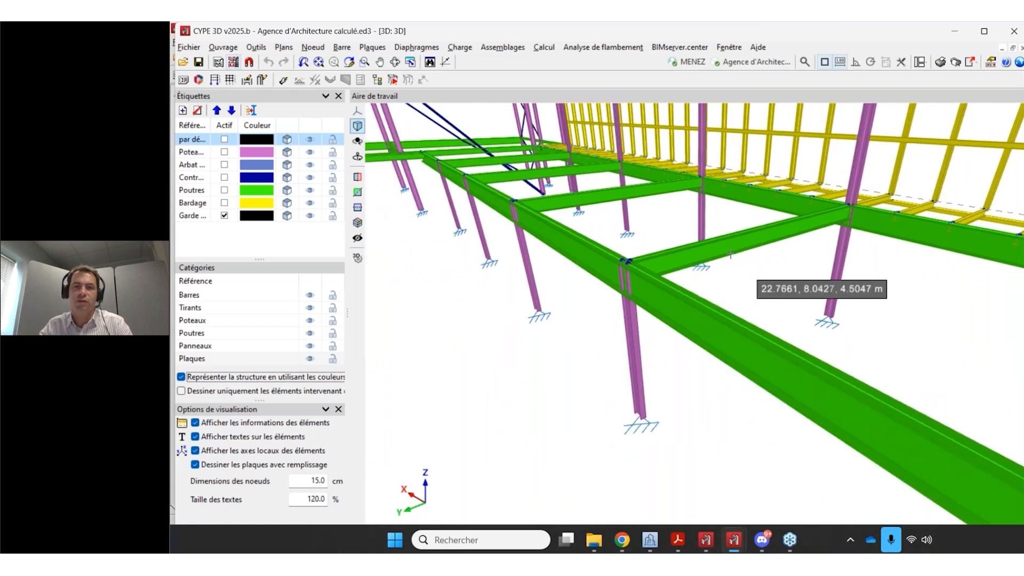
pyautogui.scroll(-3, 716, 253)
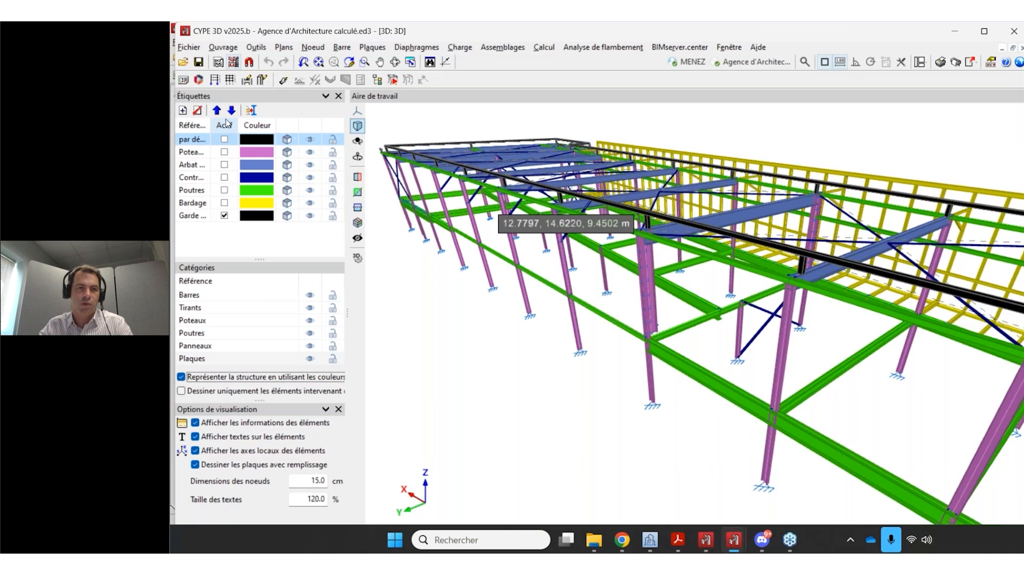
# Widen the Référence column of the Étiquettes list so that more of each label name is readable.
pyautogui.moveTo(209, 123); pyautogui.dragTo(227, 123)
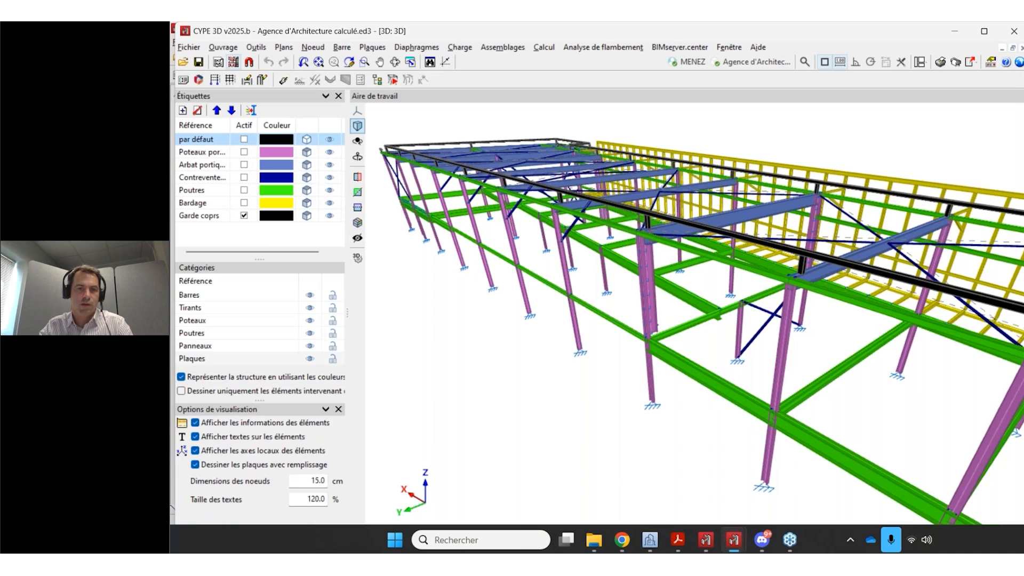
# Turn off the solid display for the labels one by one, then for all of them, to show the bars as lines.
pyautogui.click(307, 152)
pyautogui.click(308, 165)
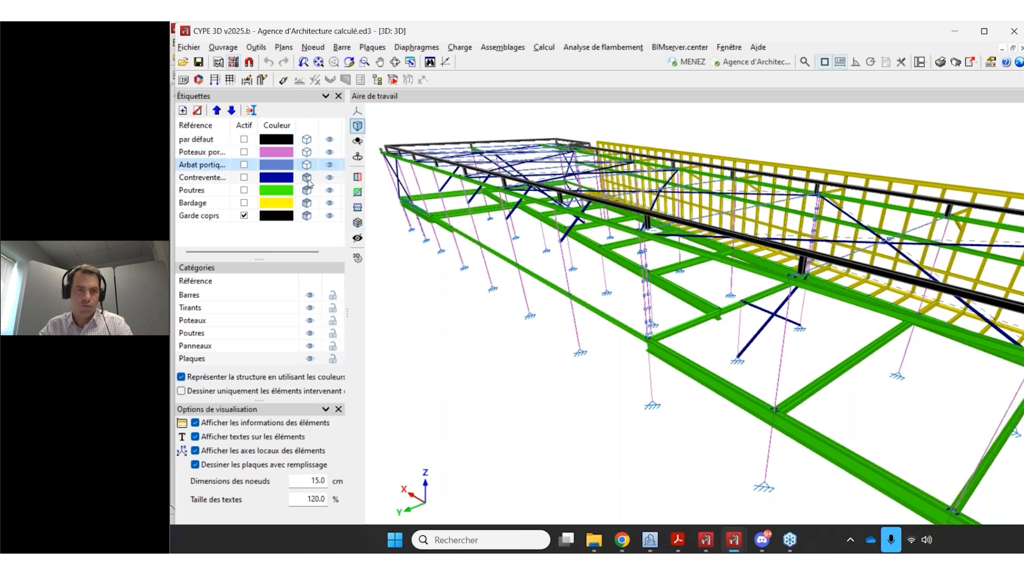
pyautogui.click(307, 177)
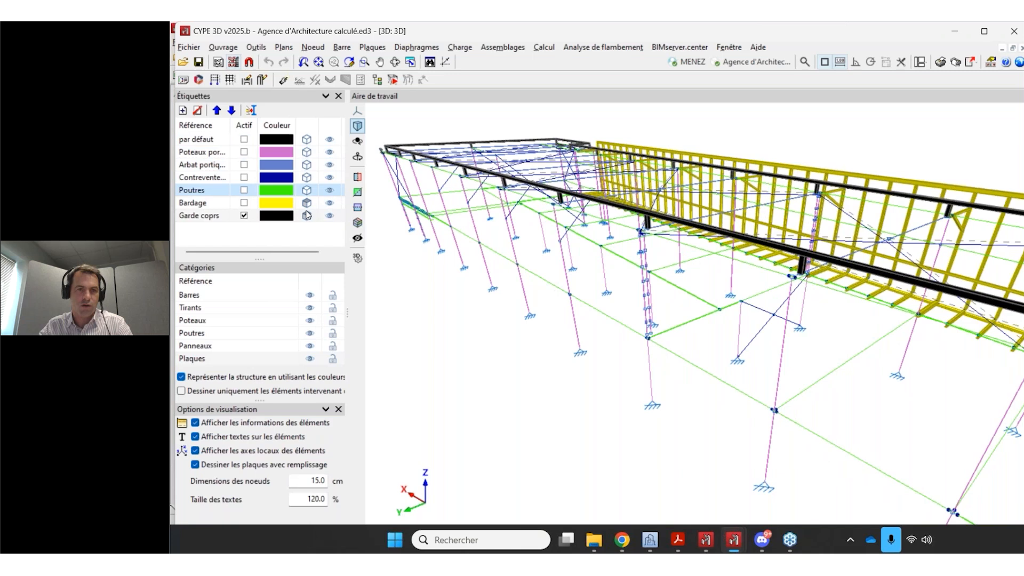
pyautogui.click(307, 216)
pyautogui.click(307, 126)
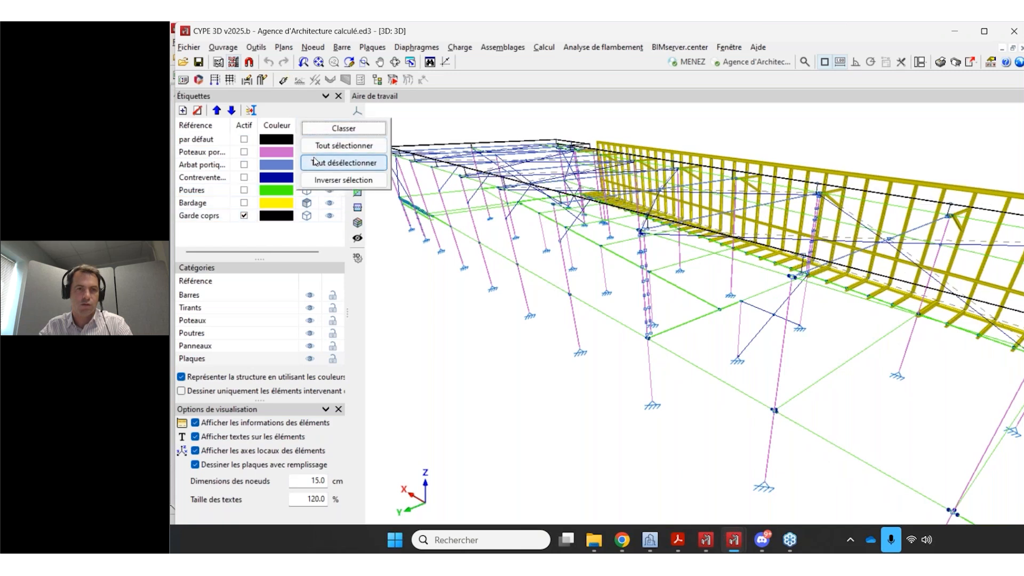
pyautogui.click(316, 161)
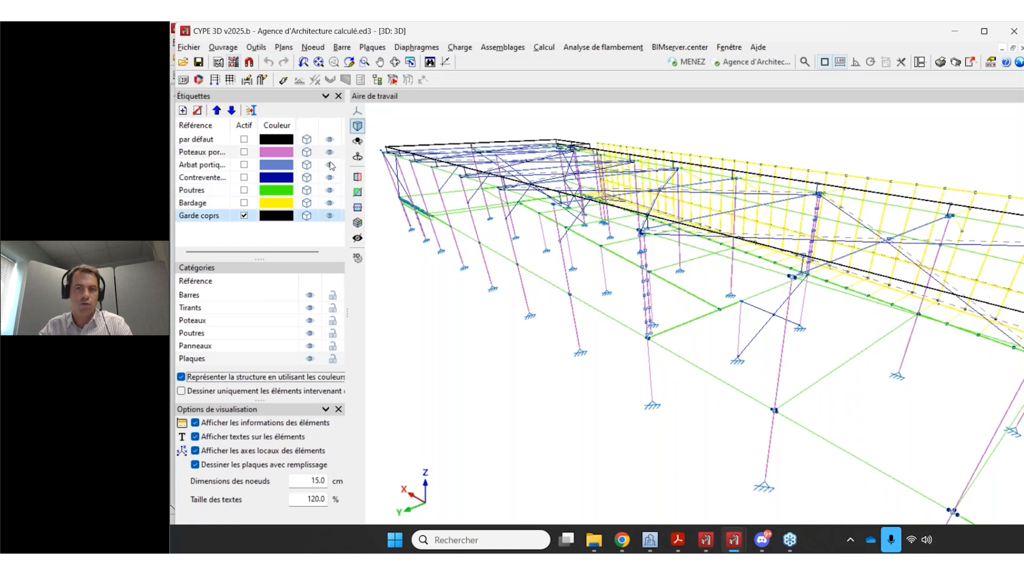
# Examine the line-only model of the building from several angles and distances.
pyautogui.scroll(-5, 475, 197)
pyautogui.keyDown('shift'); pyautogui.moveTo(665, 220); pyautogui.dragTo(542, 213, button='middle'); pyautogui.keyUp('shift')
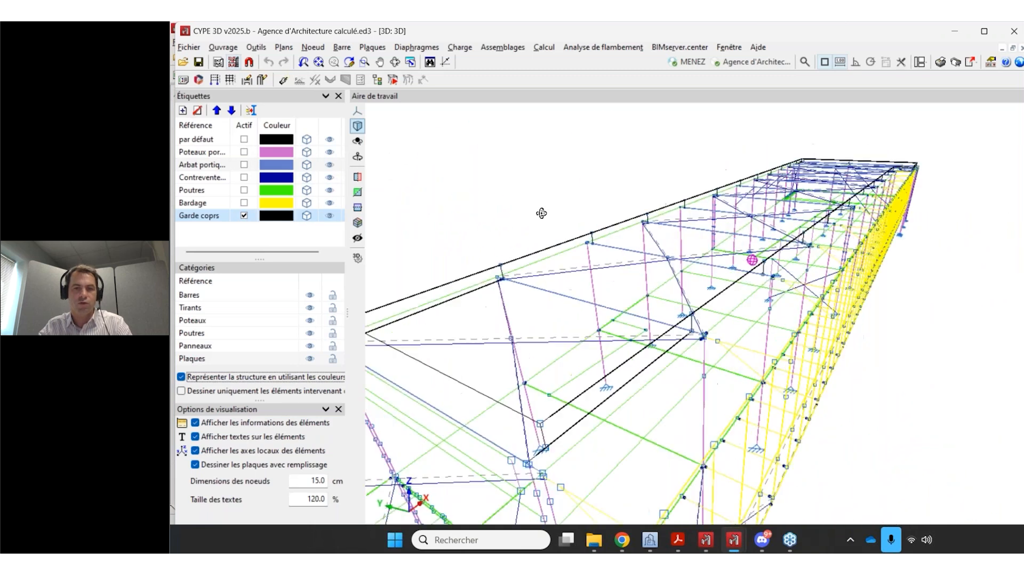
pyautogui.click(357, 126)
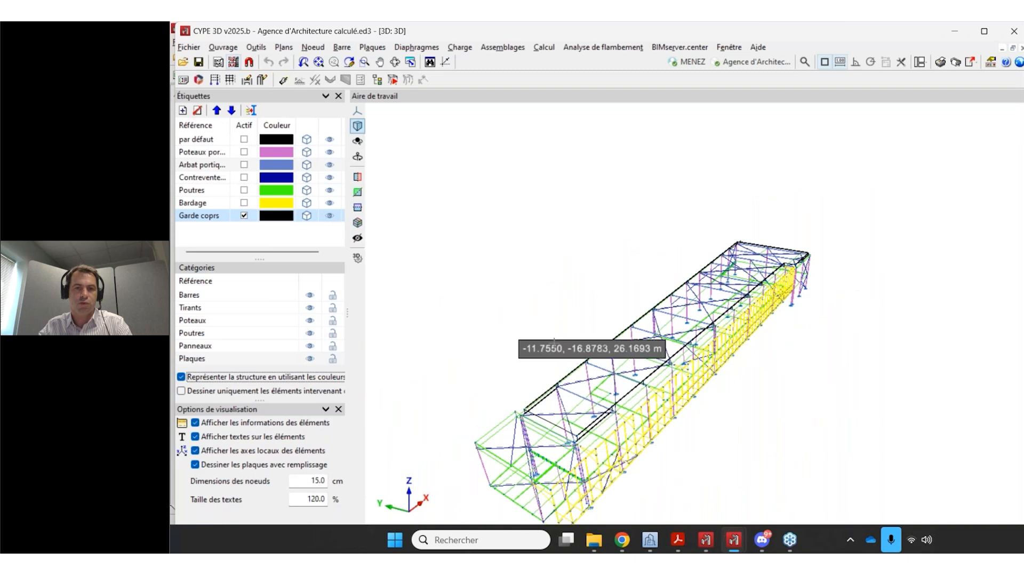
pyautogui.scroll(5, 628, 379)
pyautogui.scroll(-6, 693, 389)
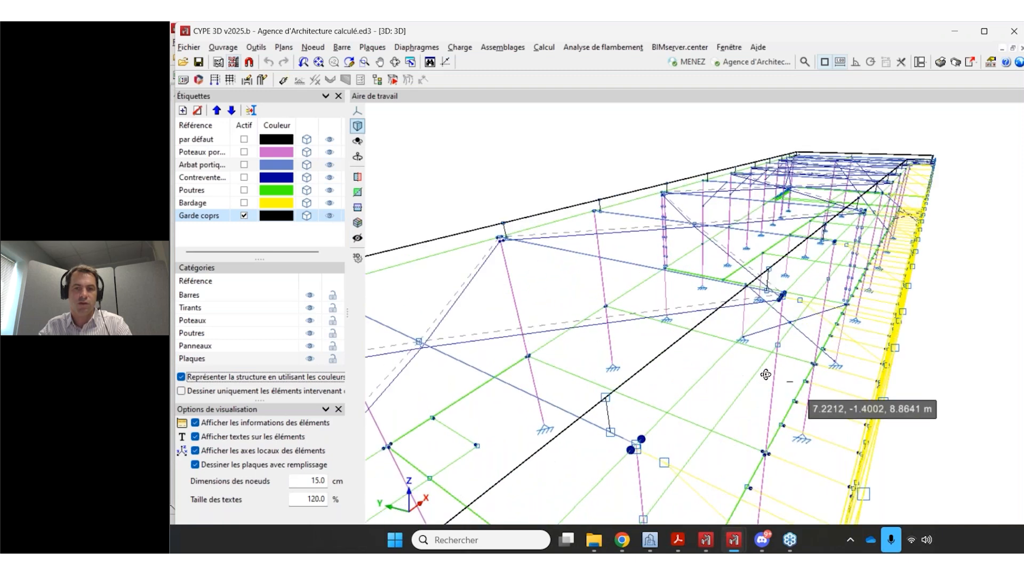
pyautogui.scroll(5, 667, 293)
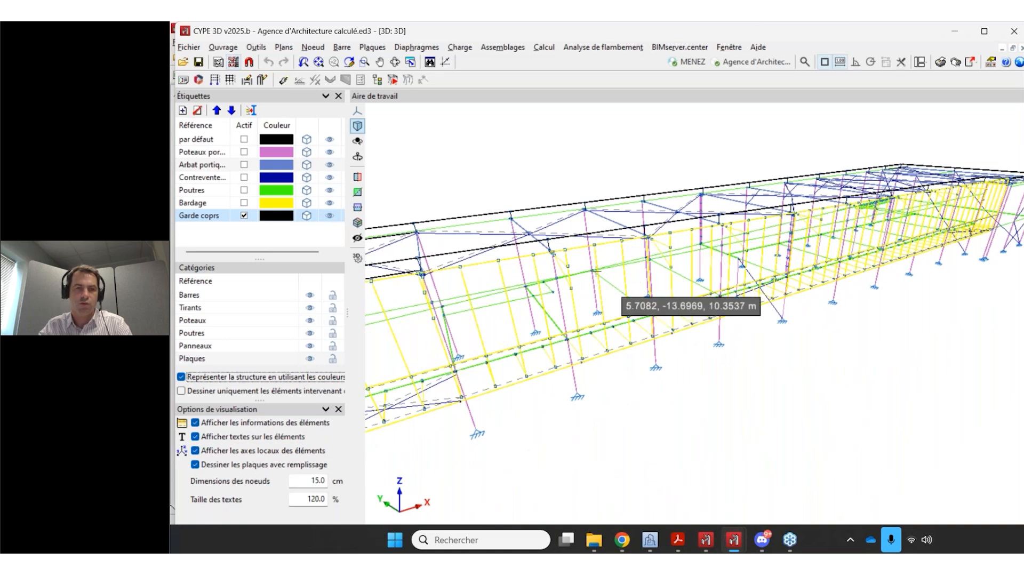
pyautogui.scroll(1, 596, 272)
pyautogui.scroll(-2, 602, 276)
pyautogui.keyDown('shift'); pyautogui.moveTo(623, 283); pyautogui.dragTo(394, 291, button='middle'); pyautogui.keyUp('shift')
# Turn the solid display back on for all labels at once.
pyautogui.rightClick(300, 122)
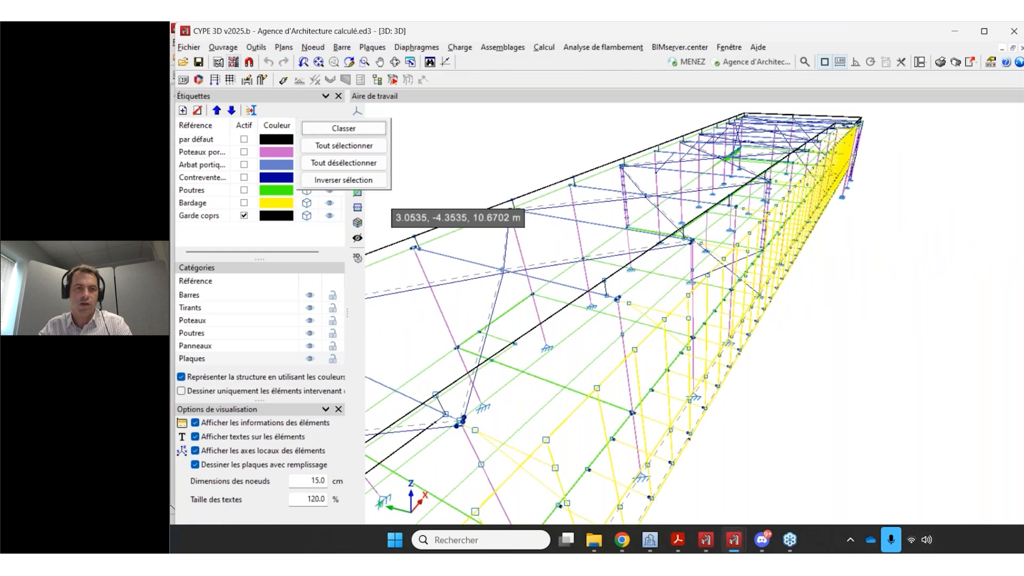
pyautogui.click(320, 147)
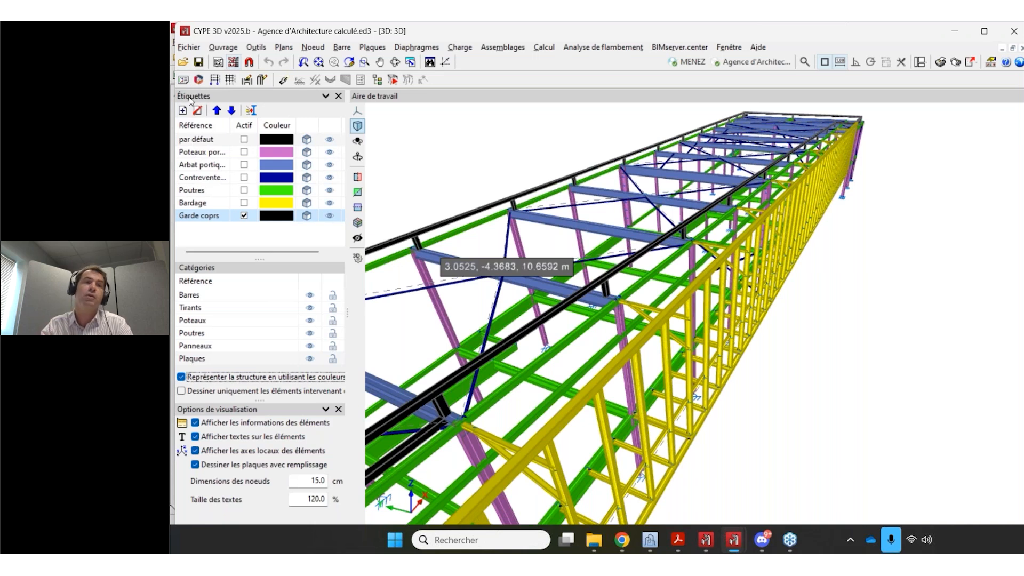
pyautogui.click(255, 48)
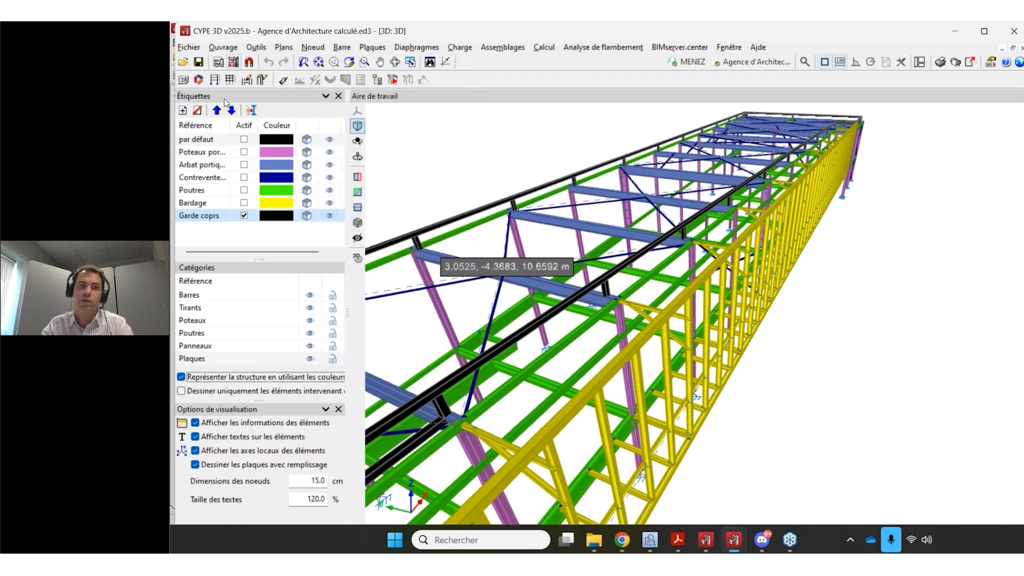
# Go through the labels Poteaux portiques, Arbat portique, Poutres and Bardage, and the Actif setting of Garde coprs.
pyautogui.click(202, 153)
pyautogui.click(205, 165)
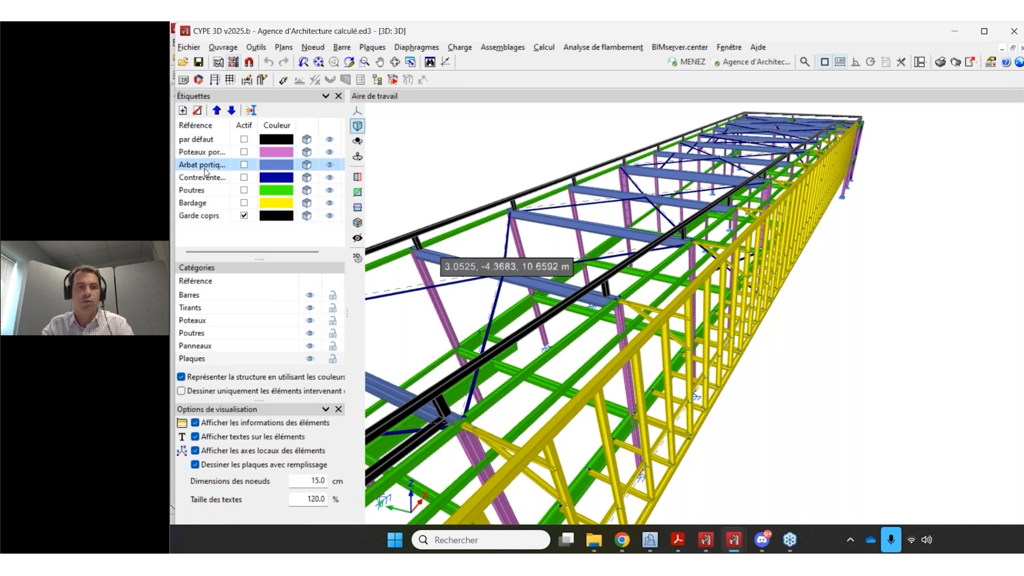
pyautogui.click(207, 191)
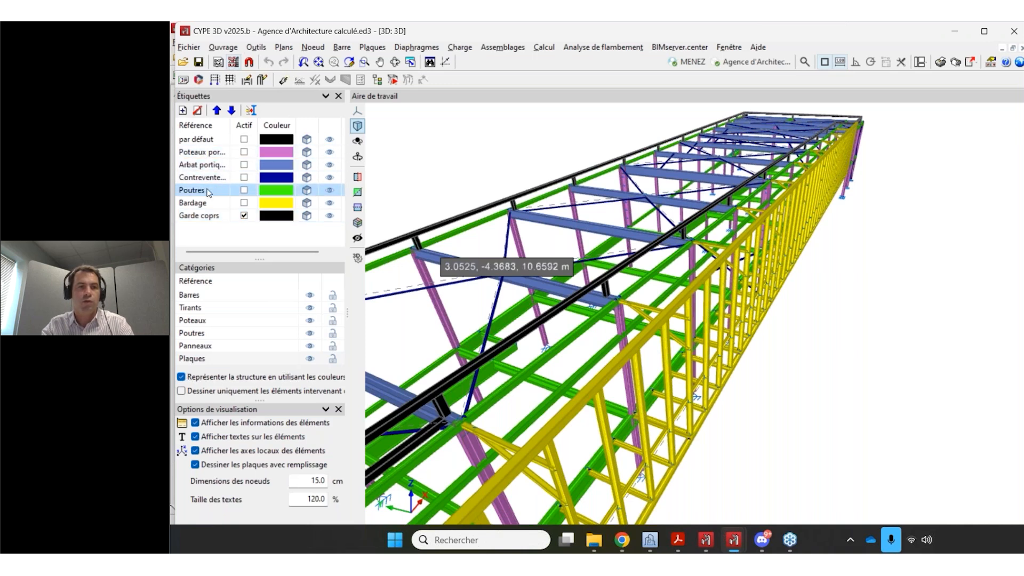
pyautogui.click(209, 204)
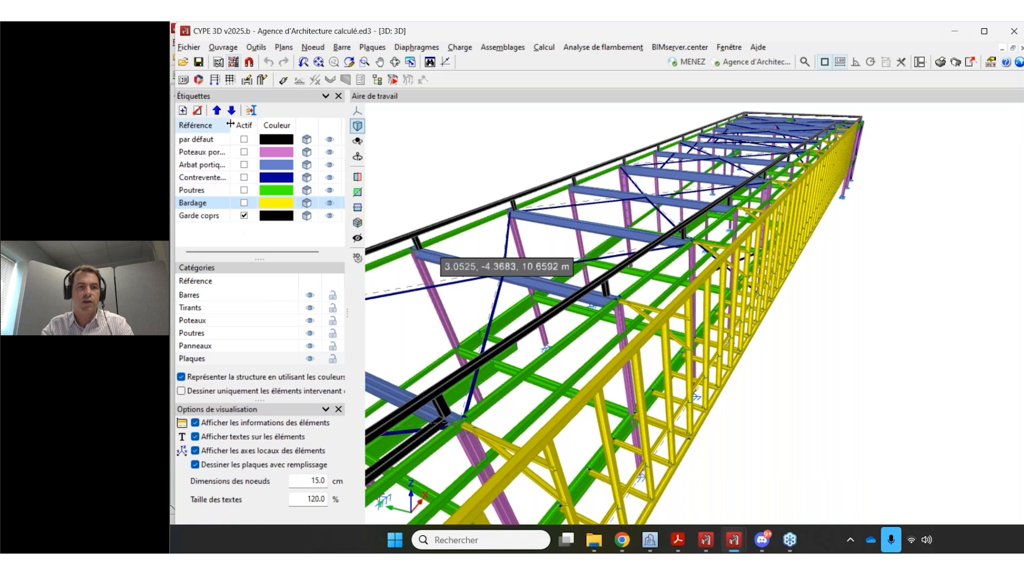
pyautogui.click(244, 215)
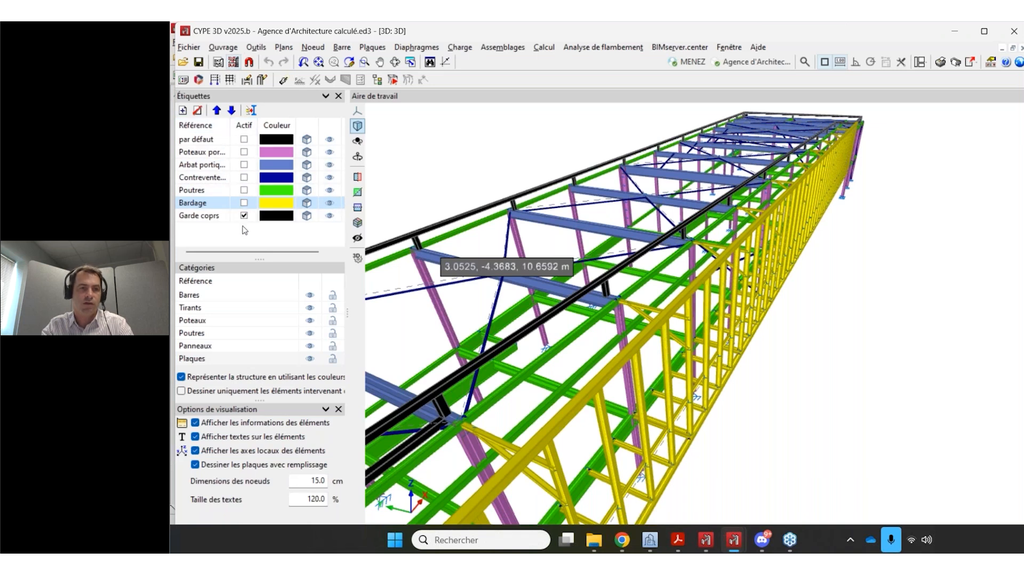
# Set the Bardage label's colour to brown, colour 44, leaving the Garde coprs colour unchanged.
pyautogui.click(283, 216)
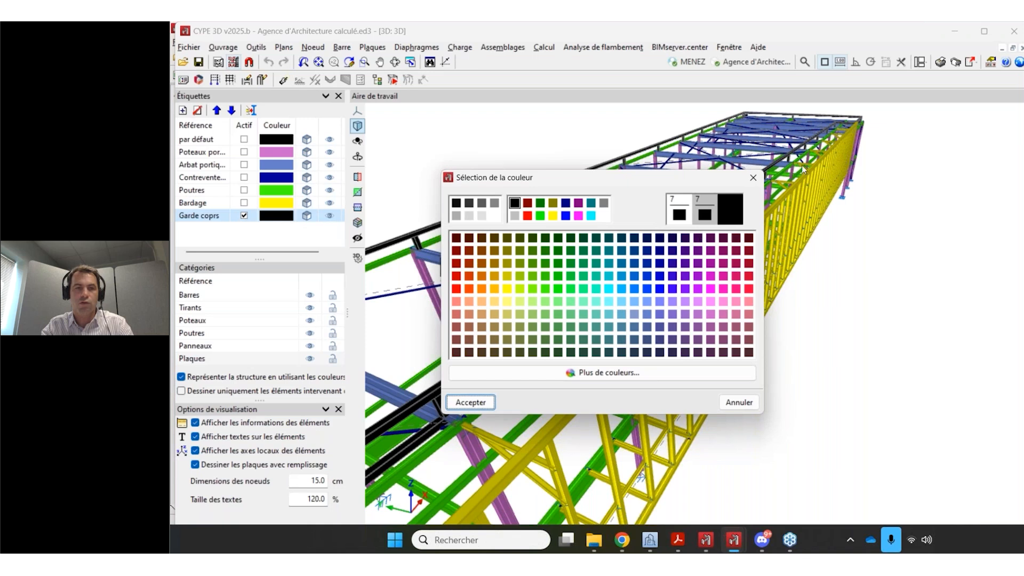
pyautogui.click(753, 177)
pyautogui.click(282, 203)
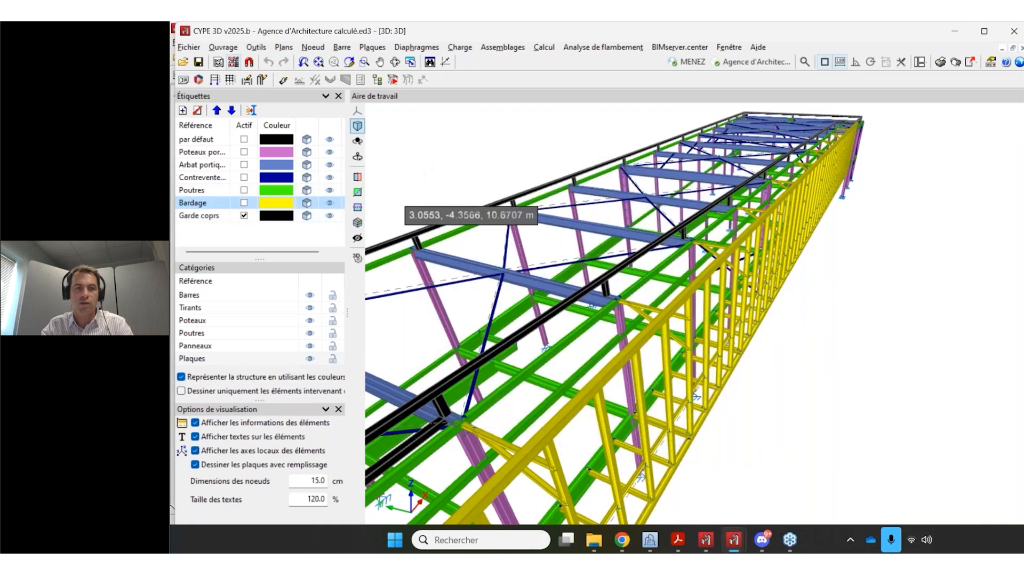
pyautogui.click(494, 262)
pyautogui.click(473, 402)
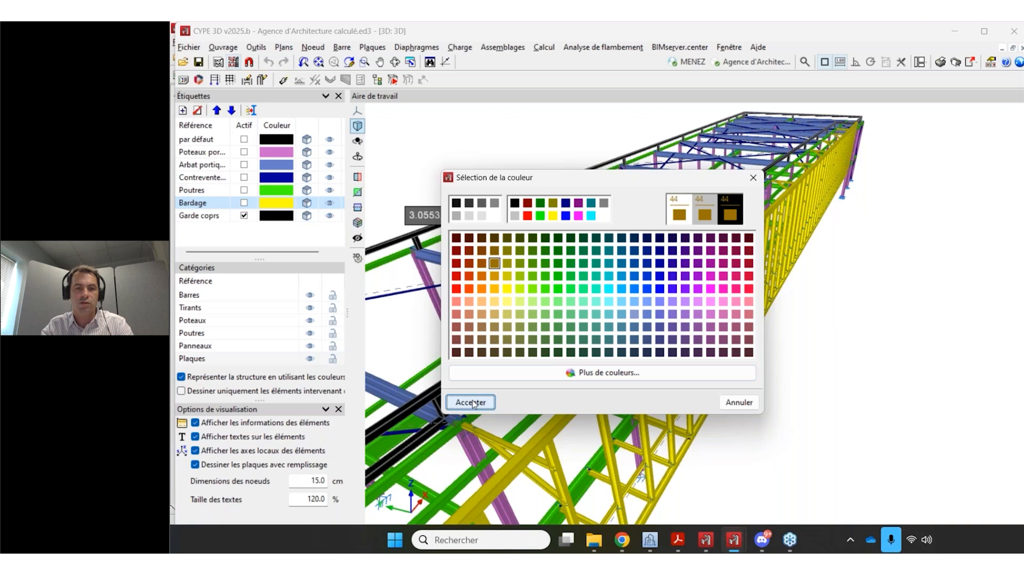
pyautogui.scroll(4, 496, 357)
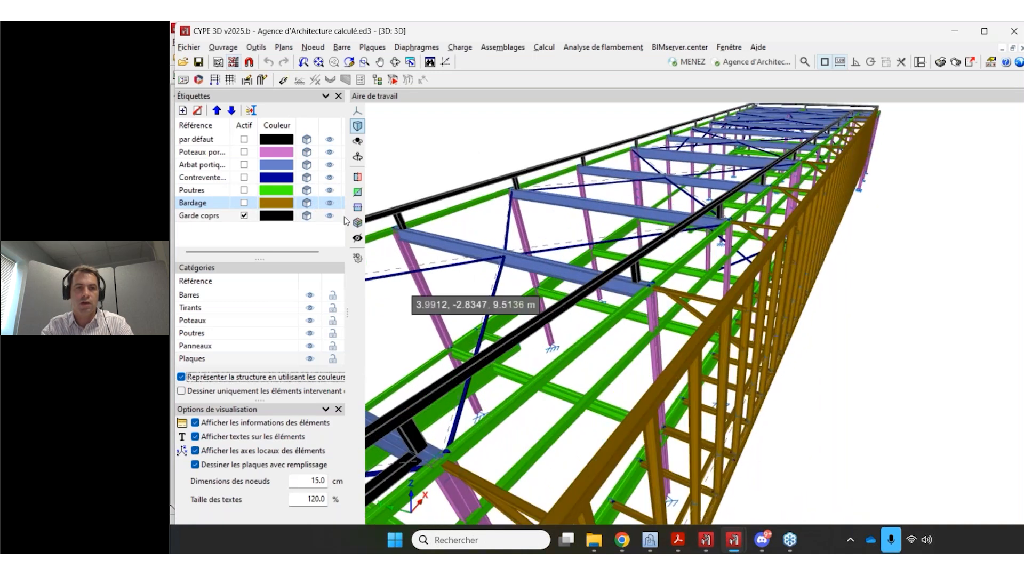
# Widen the Étiquettes window to reveal the full label names and the lock column, and lock the Bardage label.
pyautogui.moveTo(412, 315); pyautogui.dragTo(412, 313)
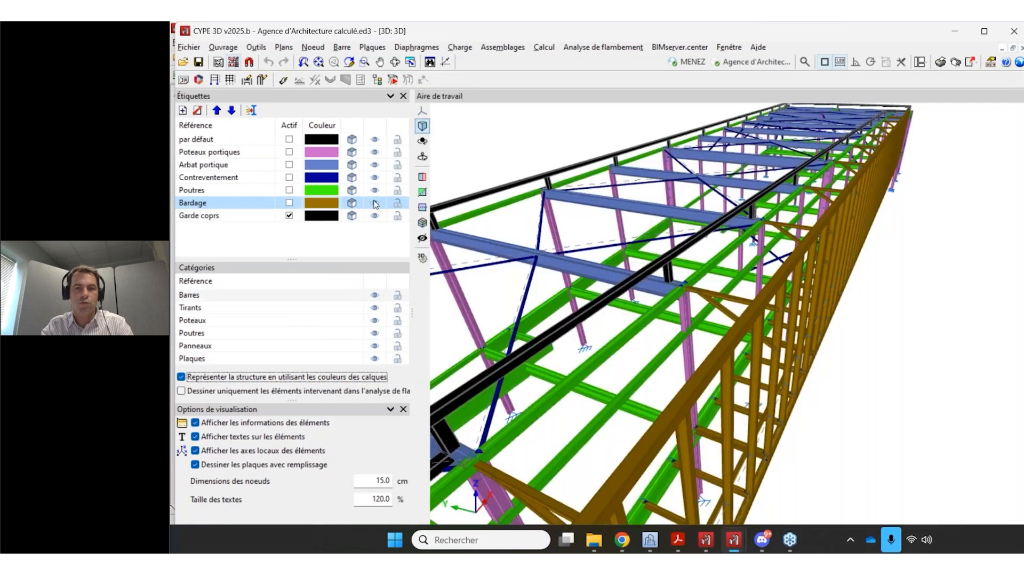
pyautogui.click(375, 203)
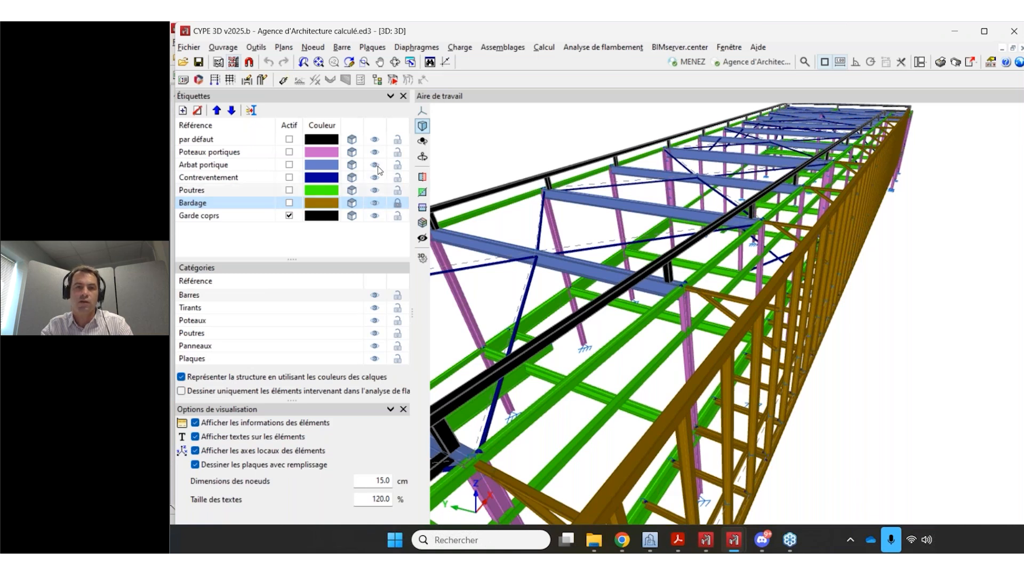
# Start the Effacer command for bars and check which bars of the portal frames and the locked cladding can be picked.
pyautogui.click(256, 49)
pyautogui.click(301, 155)
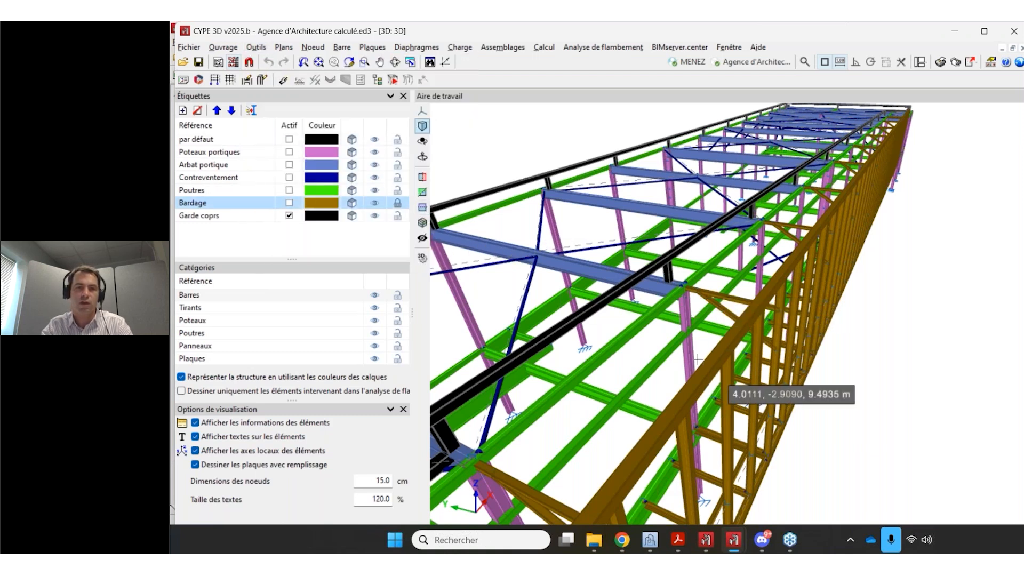
pyautogui.click(342, 47)
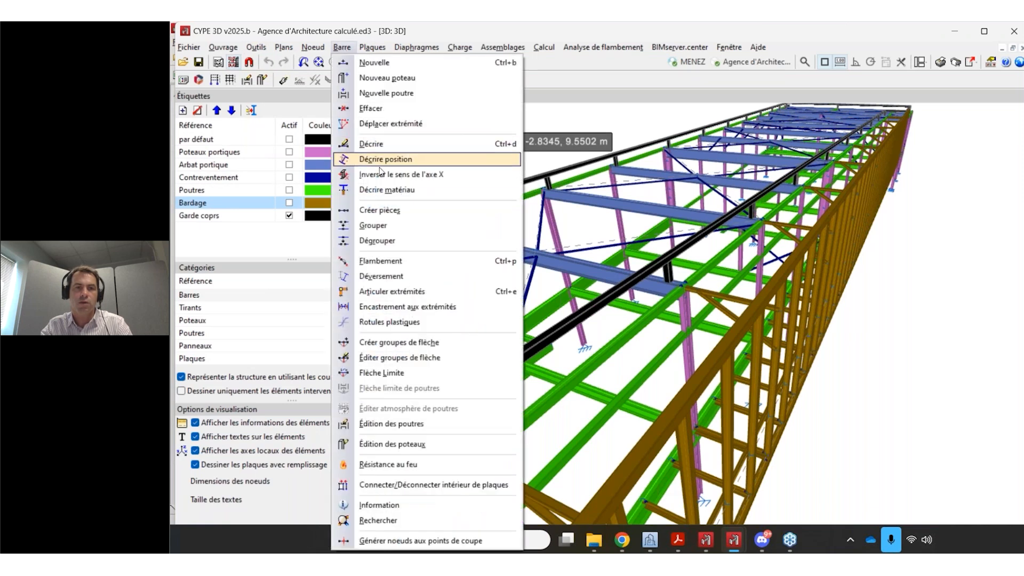
pyautogui.click(374, 109)
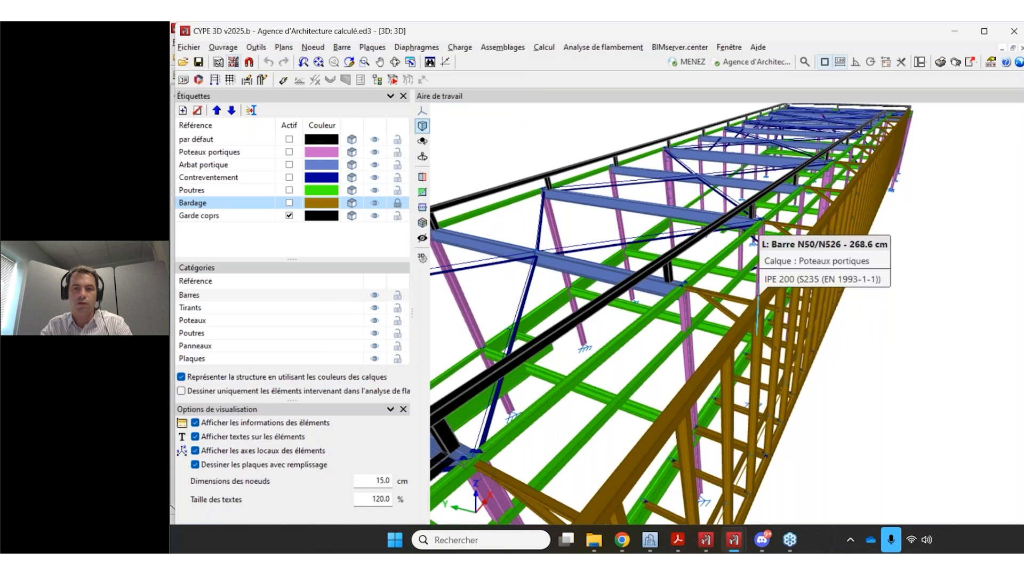
pyautogui.scroll(-1, 799, 342)
pyautogui.scroll(-1, 800, 342)
pyautogui.keyDown('shift'); pyautogui.moveTo(800, 341); pyautogui.dragTo(847, 341, button='middle'); pyautogui.keyUp('shift')
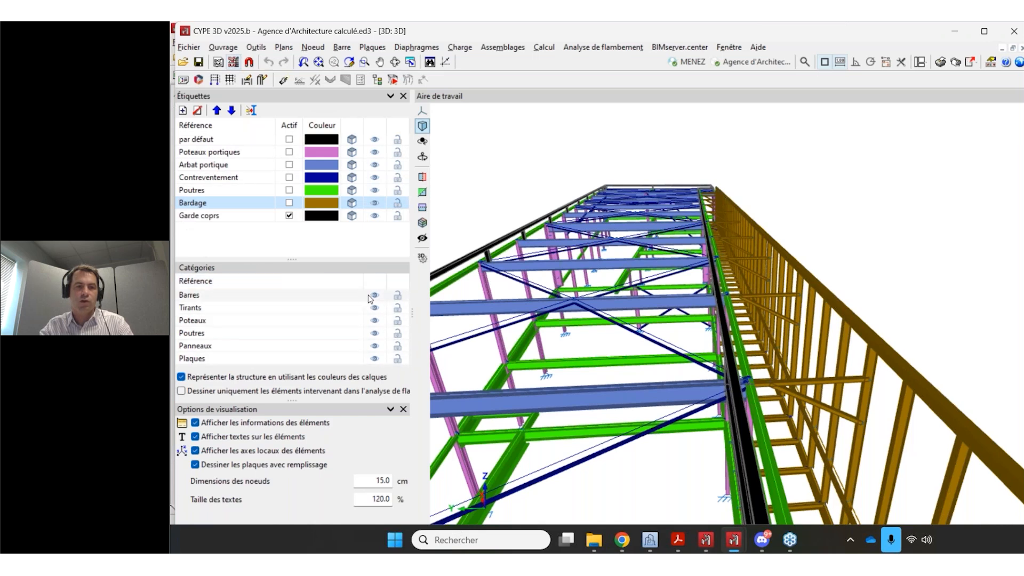
# Enlarge the Catégories list, then hide the Barres category and show it again.
pyautogui.moveTo(299, 260); pyautogui.dragTo(298, 239)
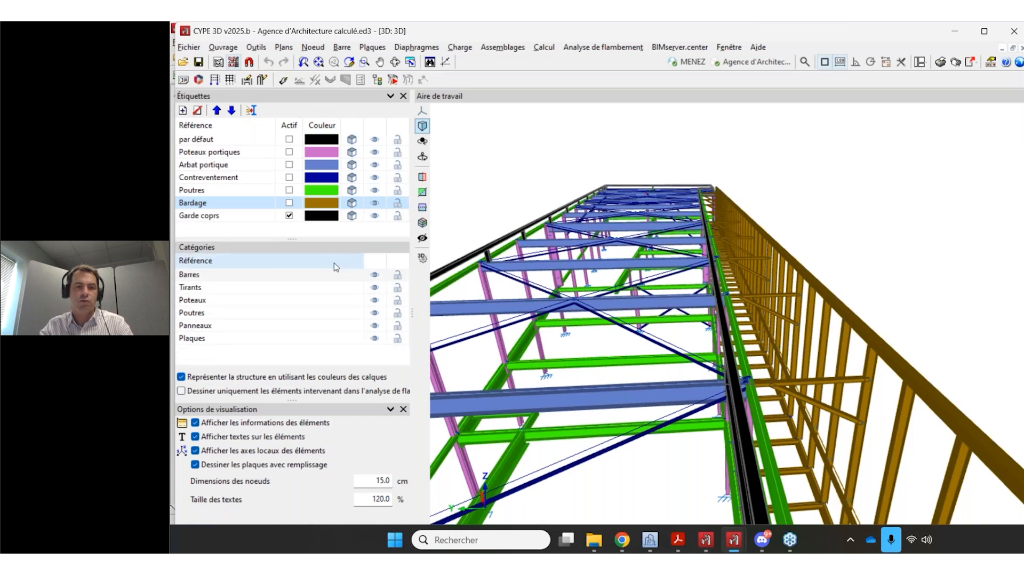
pyautogui.click(375, 275)
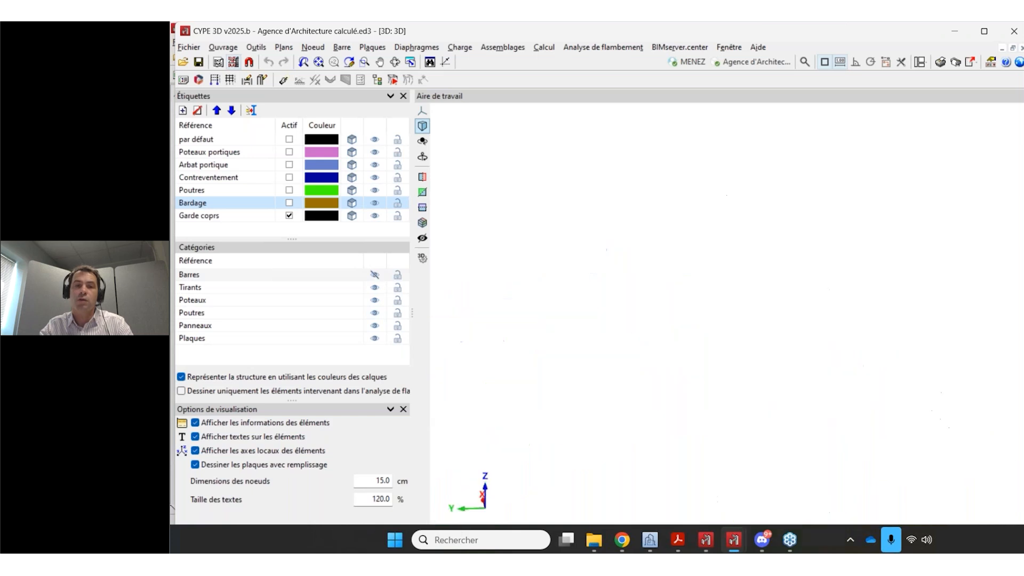
pyautogui.click(374, 275)
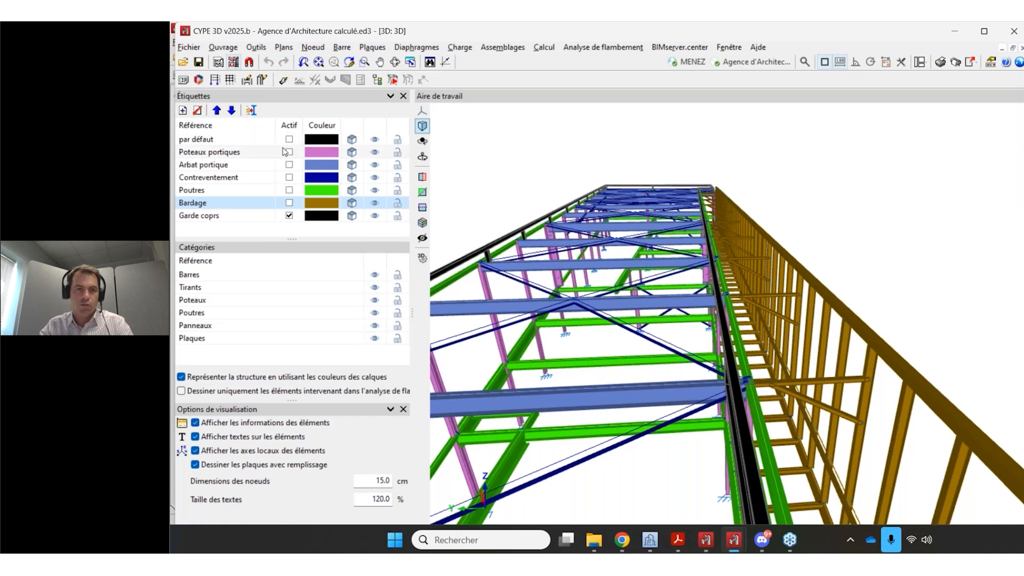
# Dock the Étiquettes and Options de visualisation windows on the opposite side of the Aire de travail and narrow them.
pyautogui.moveTo(635, 295)
pyautogui.scroll(-2, 634, 294)
pyautogui.keyDown('shift'); pyautogui.moveTo(629, 318); pyautogui.dragTo(584, 315, button='middle'); pyautogui.keyUp('shift')
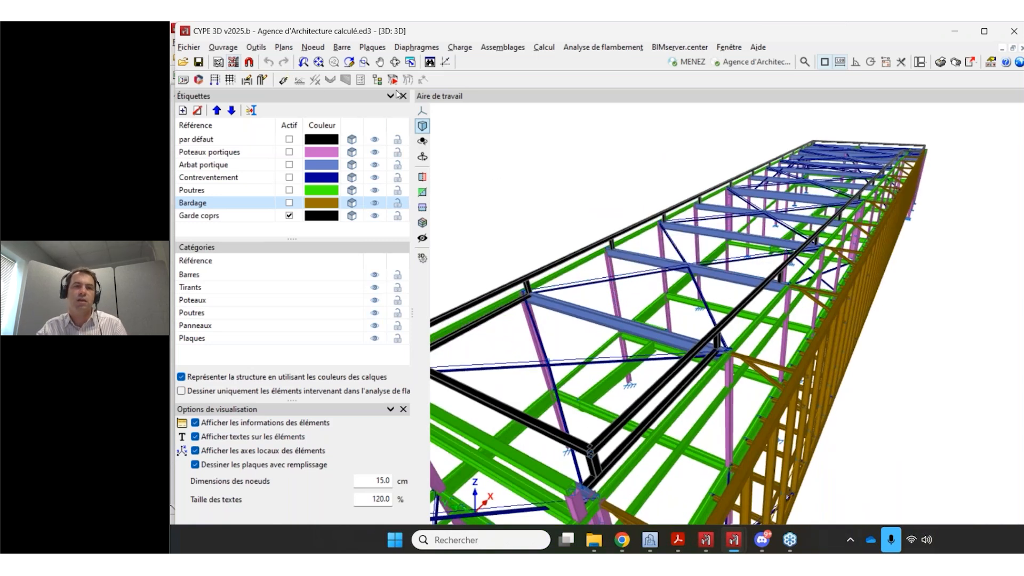
pyautogui.moveTo(481, 92); pyautogui.dragTo(347, 95)
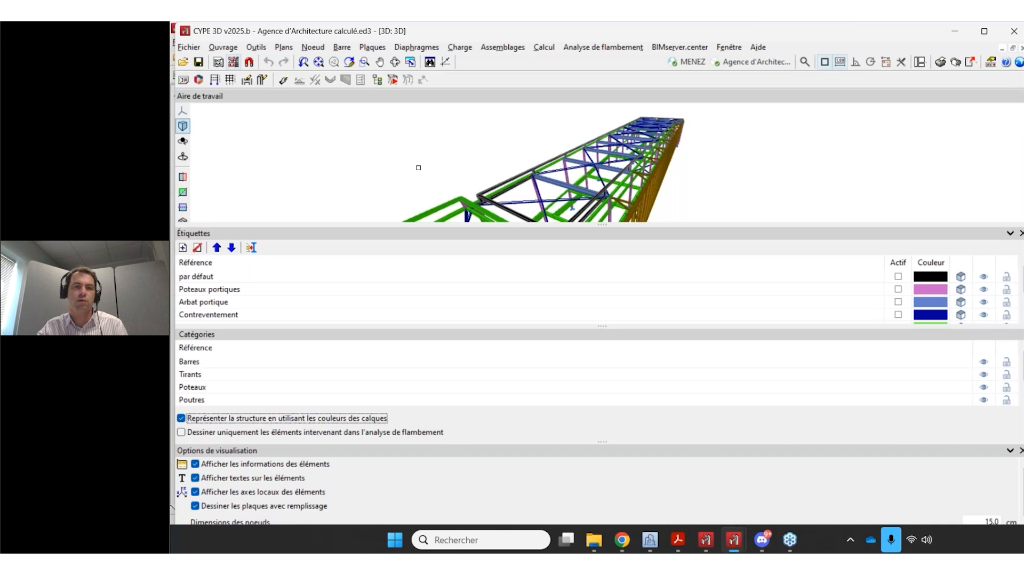
pyautogui.moveTo(482, 100); pyautogui.dragTo(184, 223)
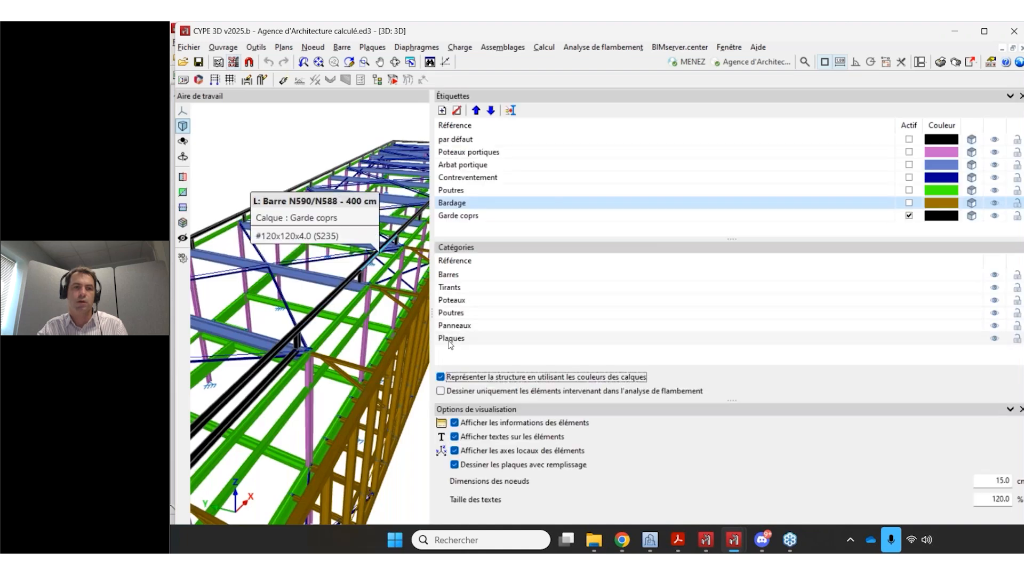
pyautogui.moveTo(429, 311); pyautogui.dragTo(776, 362)
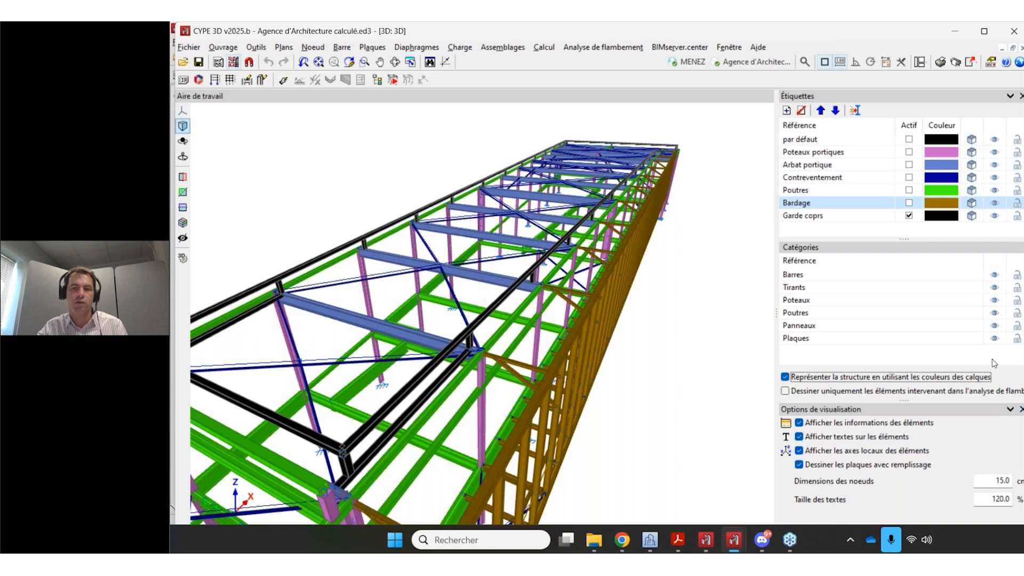
# Close the Étiquettes and Options de visualisation windows and view the whole building in the enlarged workspace.
pyautogui.click(1019, 96)
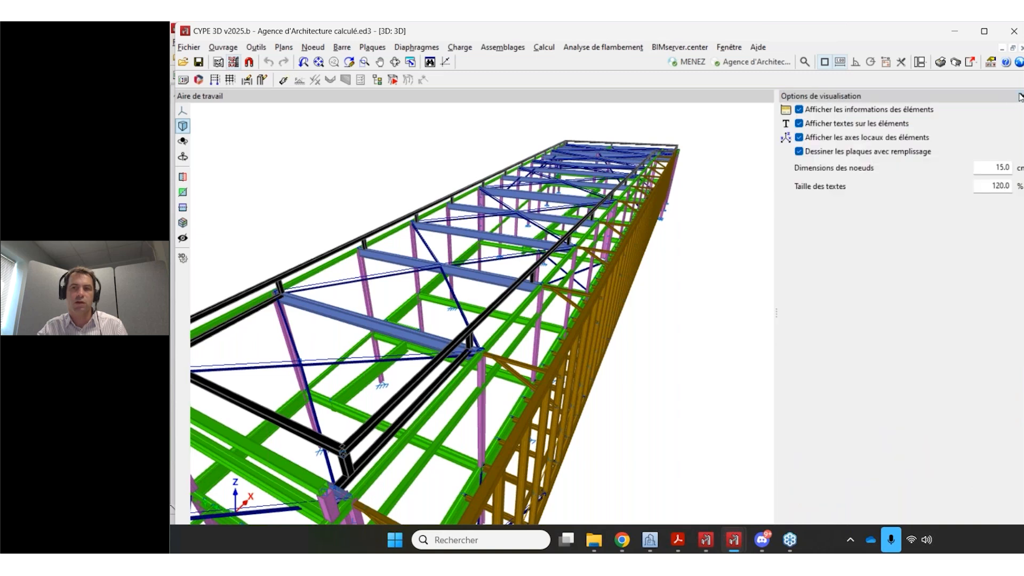
pyautogui.click(1020, 96)
pyautogui.scroll(4, 625, 292)
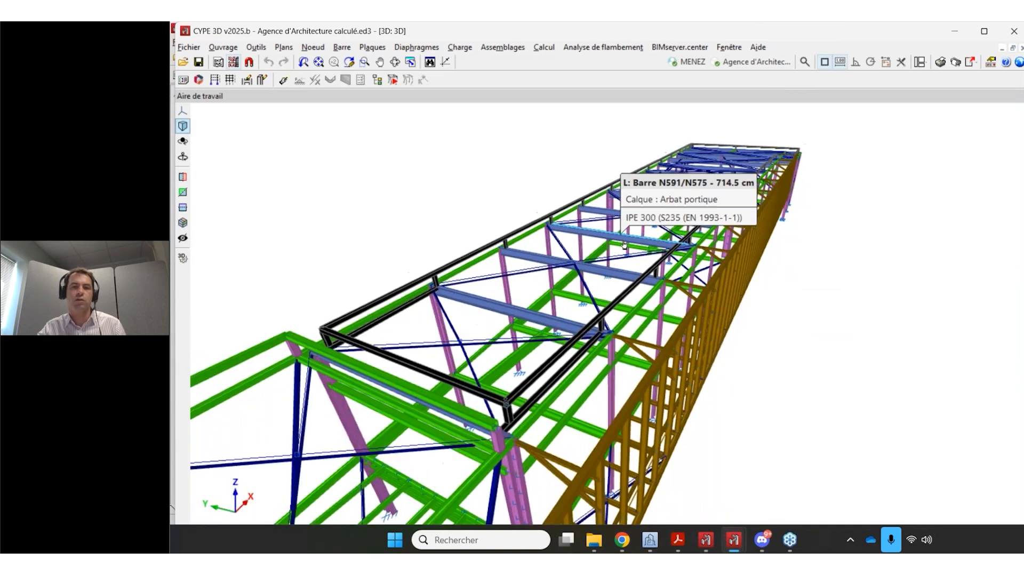
pyautogui.scroll(2, 625, 292)
pyautogui.scroll(-6, 625, 292)
pyautogui.keyDown('shift'); pyautogui.moveTo(647, 442); pyautogui.dragTo(617, 422, button='middle'); pyautogui.keyUp('shift')
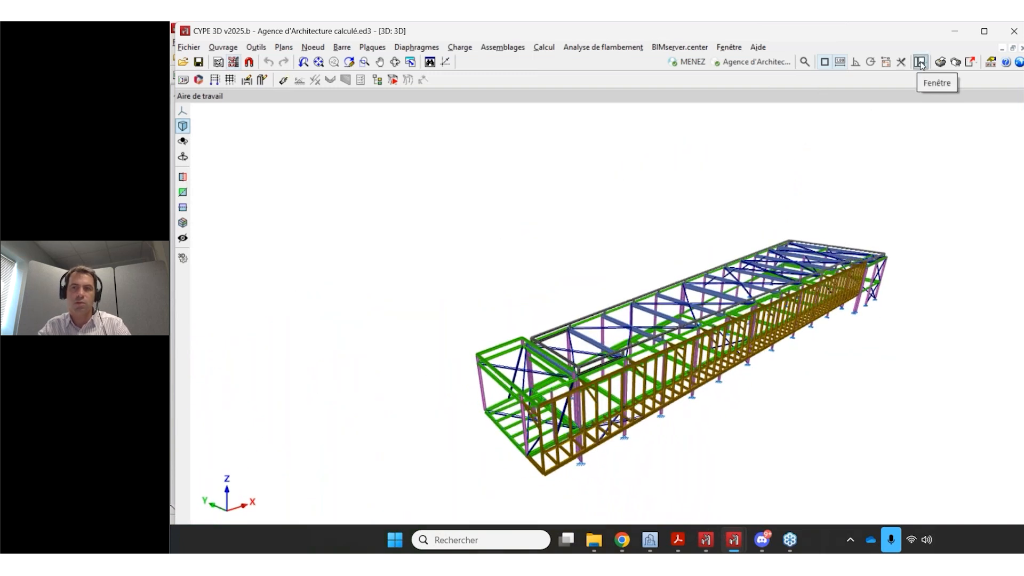
# Reopen the Étiquettes window, then switch the representation of the structure in label colours off and back on.
pyautogui.click(920, 62)
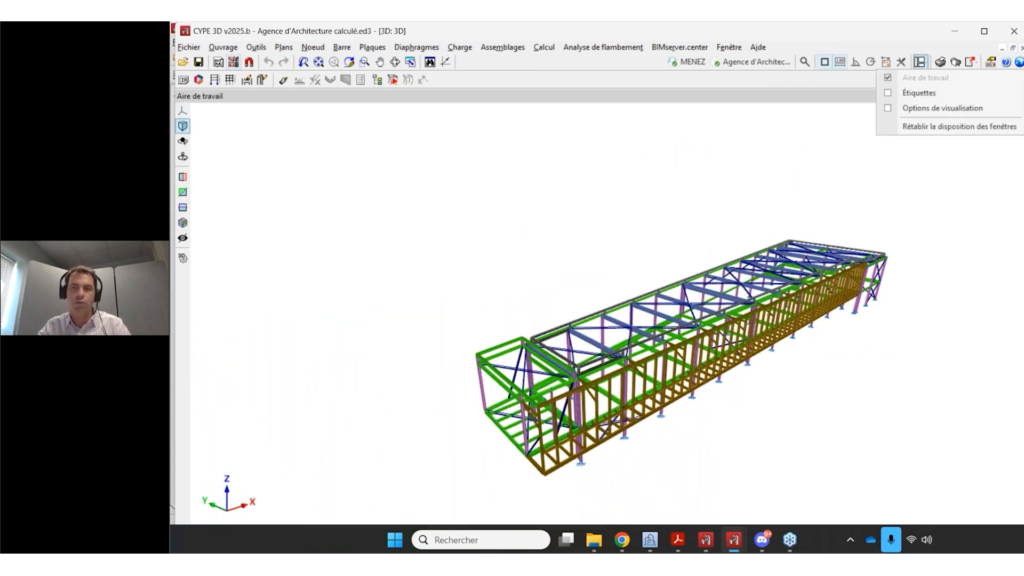
pyautogui.click(924, 96)
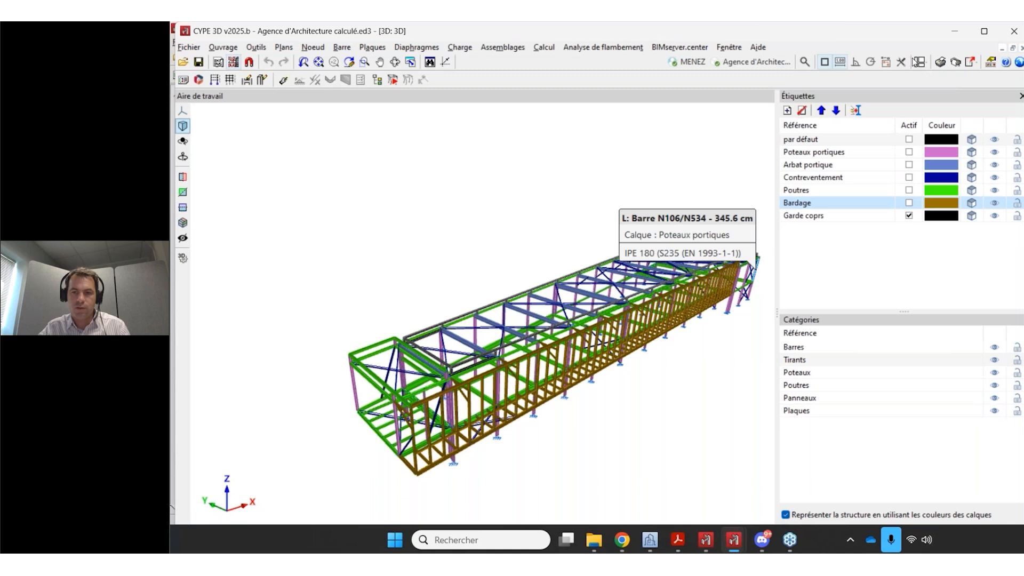
pyautogui.click(816, 519)
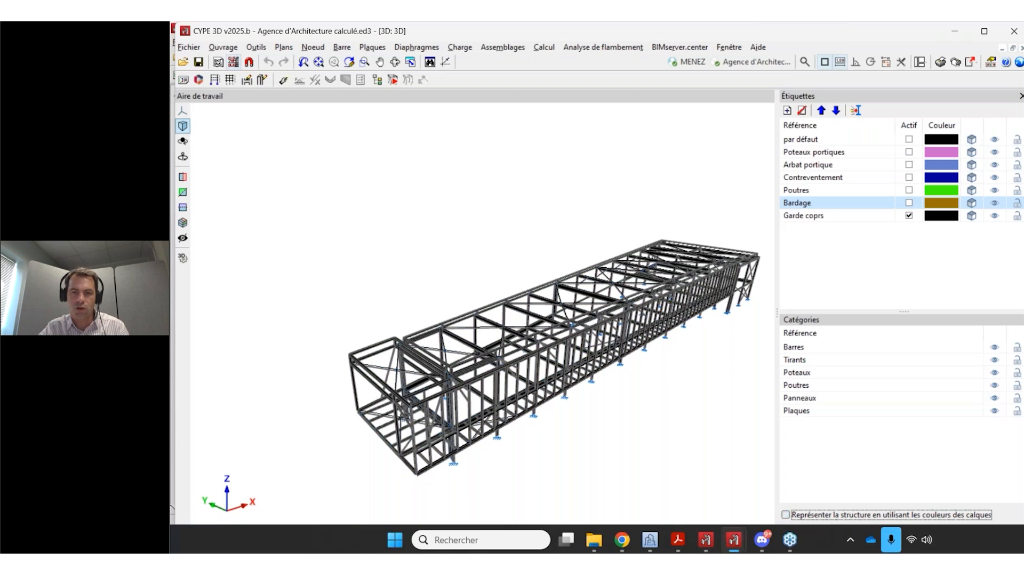
pyautogui.click(816, 519)
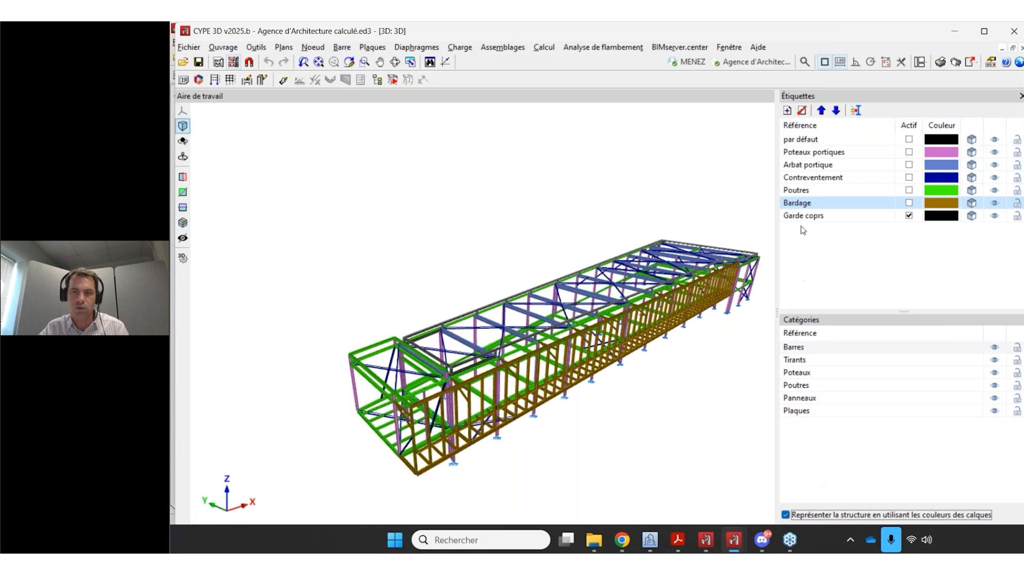
# Reopen the Options de visualisation window, then disable and re-enable Afficher les informations des éléments, checking the effect on bars in the model.
pyautogui.click(919, 61)
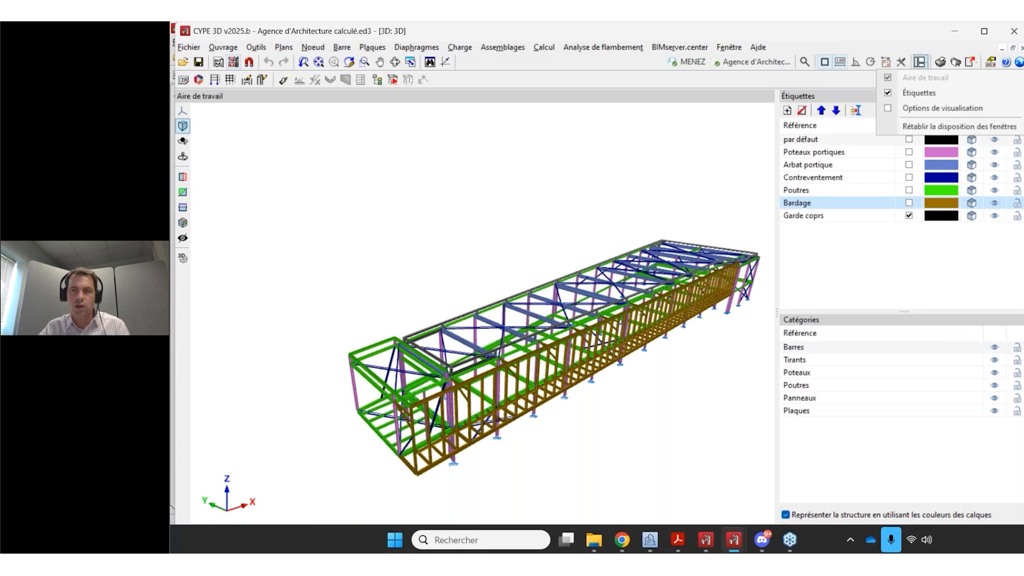
pyautogui.click(907, 109)
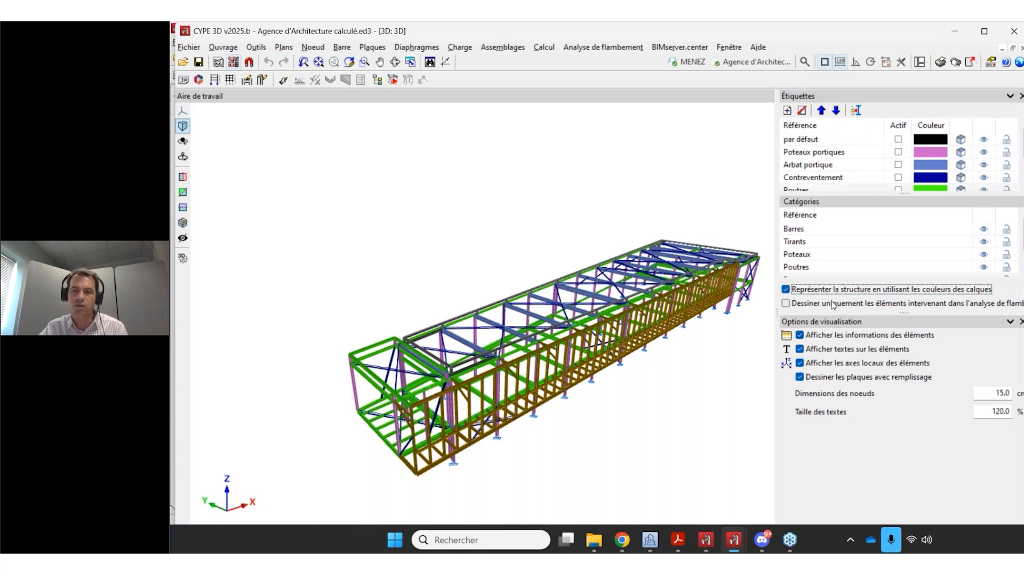
pyautogui.click(800, 338)
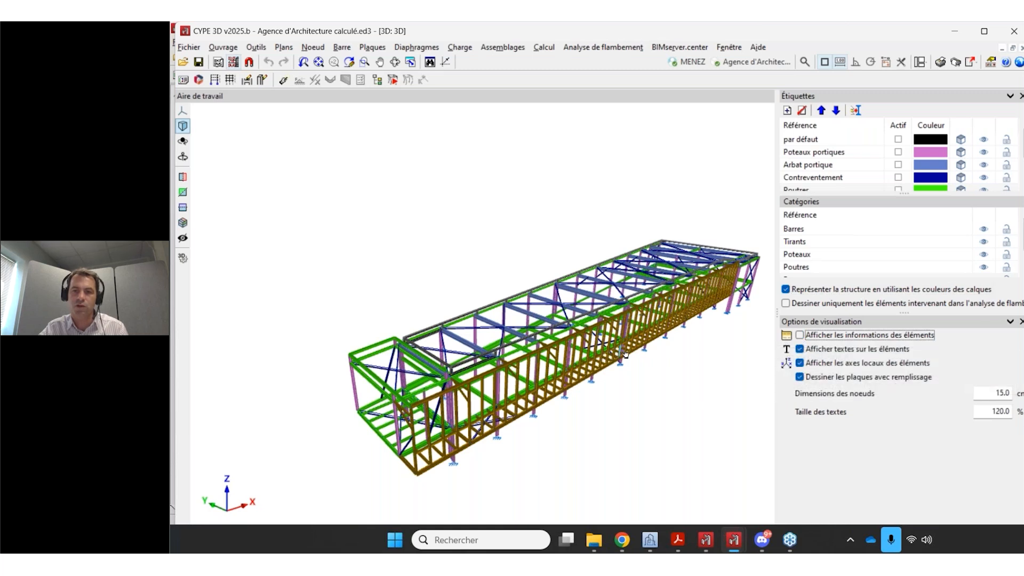
pyautogui.scroll(4, 626, 346)
pyautogui.click(342, 47)
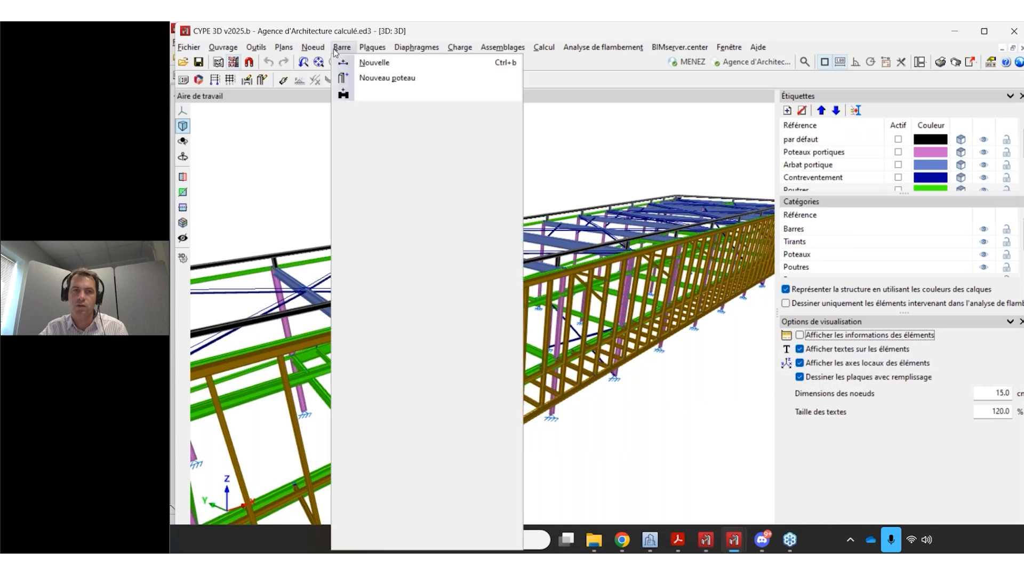
pyautogui.click(368, 144)
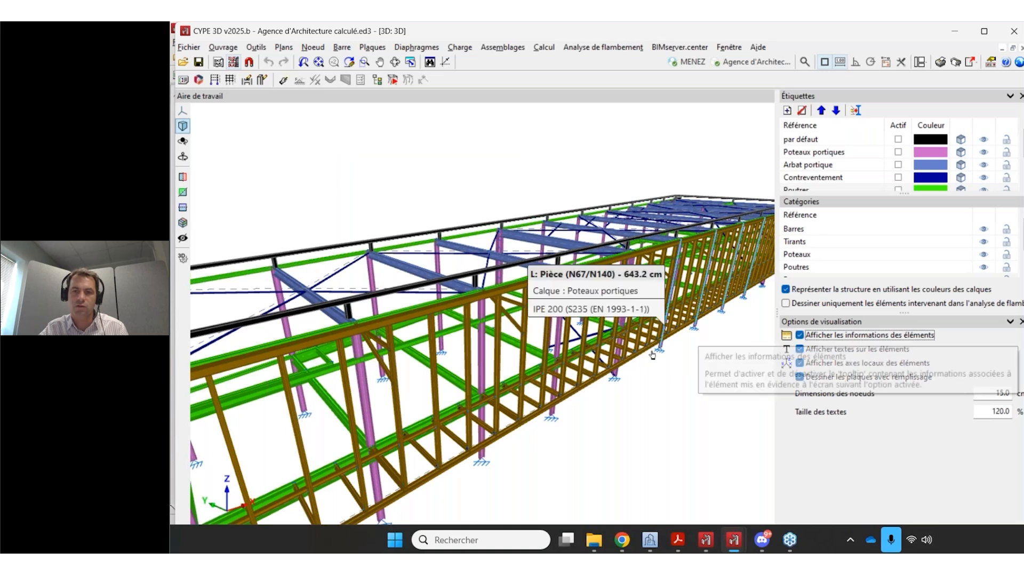
pyautogui.moveTo(616, 351)
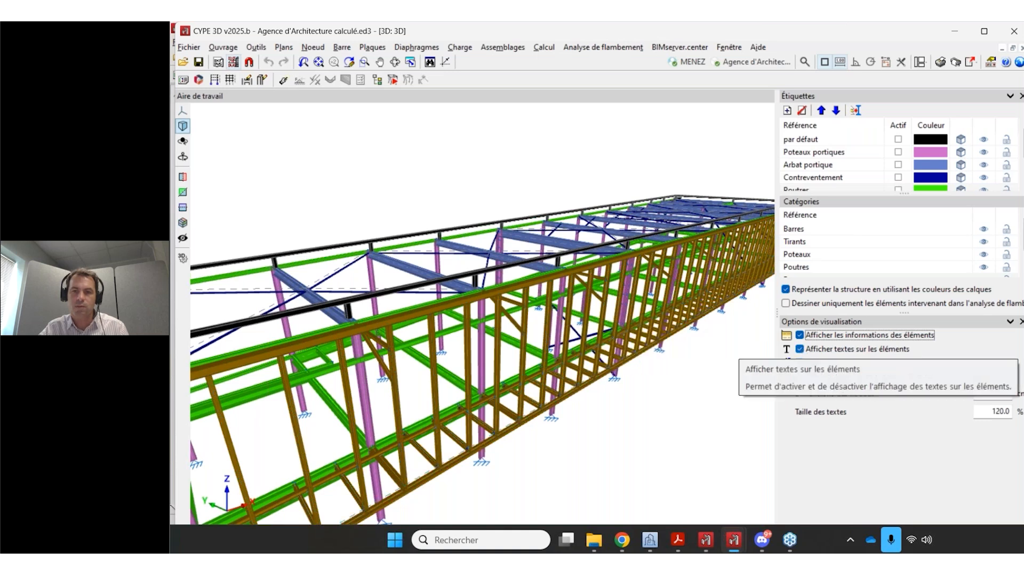
# Turn off the solid display for all labels and inspect the bars' profile texts and local axes with a Barre command active.
pyautogui.rightClick(957, 122)
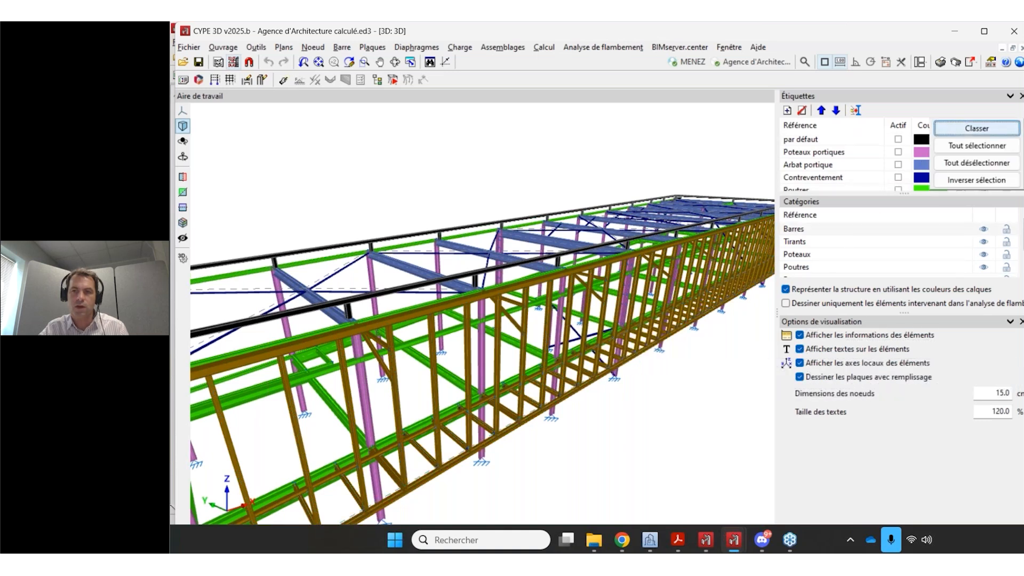
pyautogui.click(955, 164)
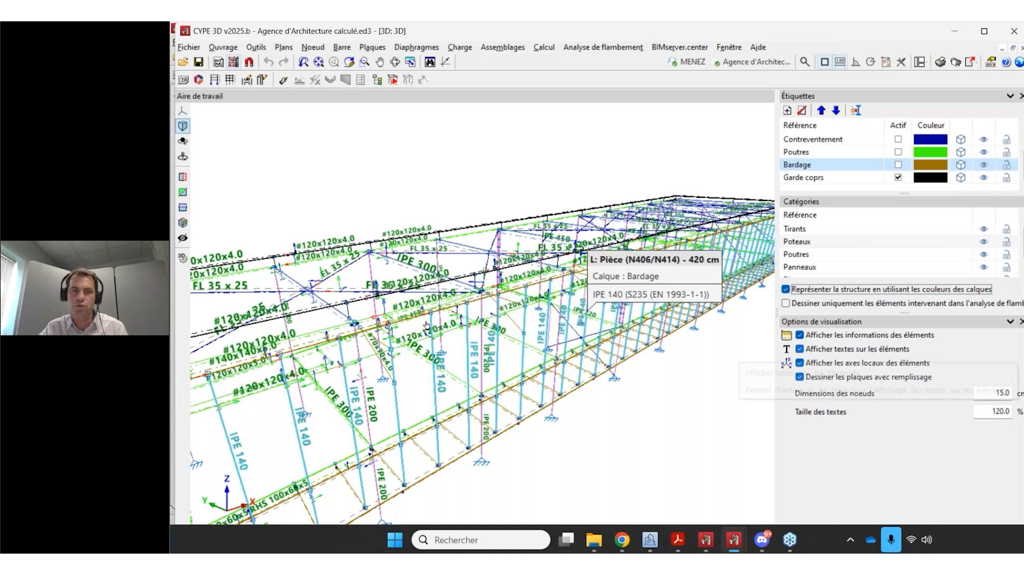
pyautogui.click(341, 48)
pyautogui.click(344, 49)
pyautogui.scroll(2, 512, 399)
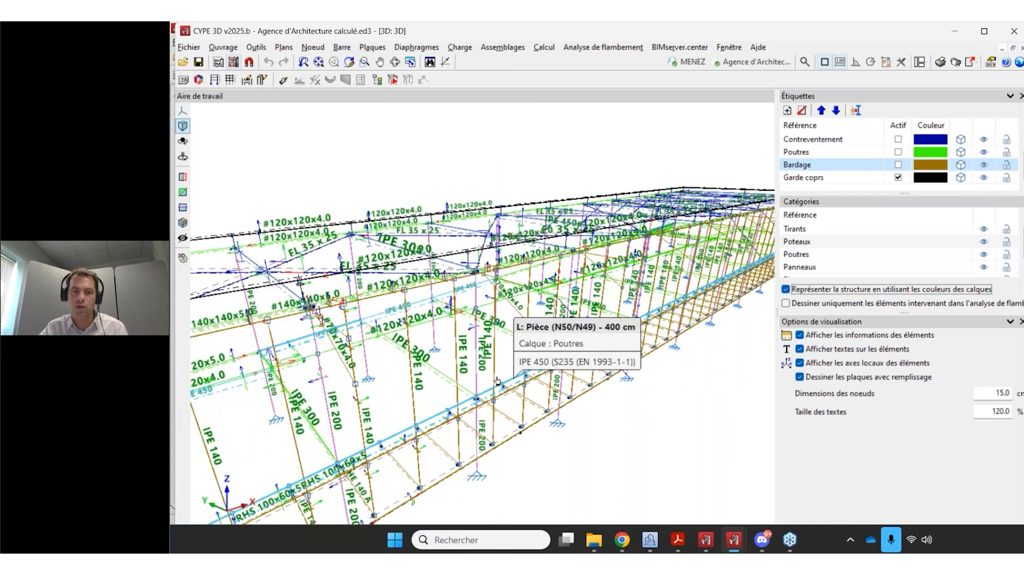
# Turn off the element information, then hide the texts on the elements and show them again.
pyautogui.click(842, 336)
pyautogui.click(841, 336)
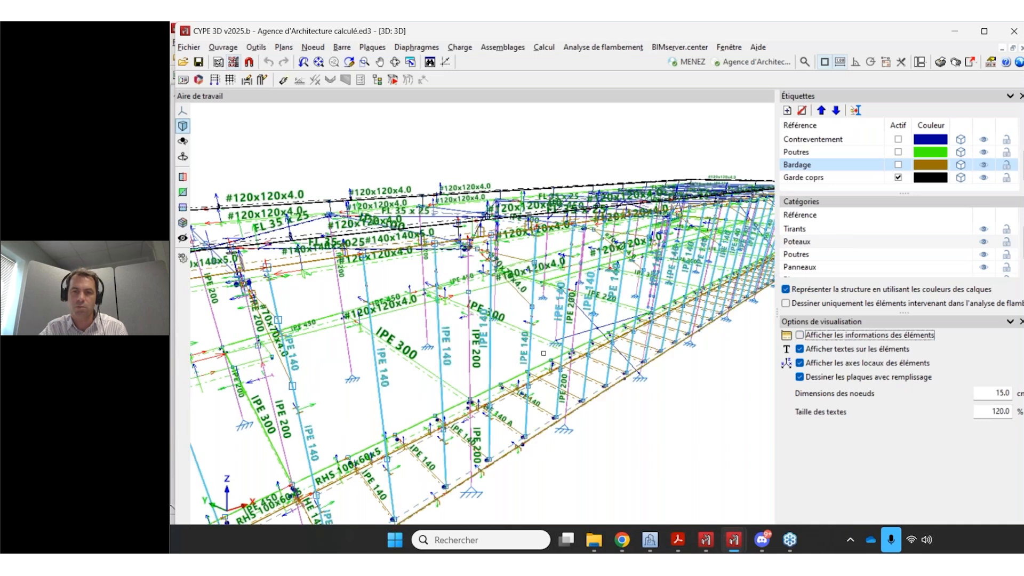
pyautogui.click(800, 348)
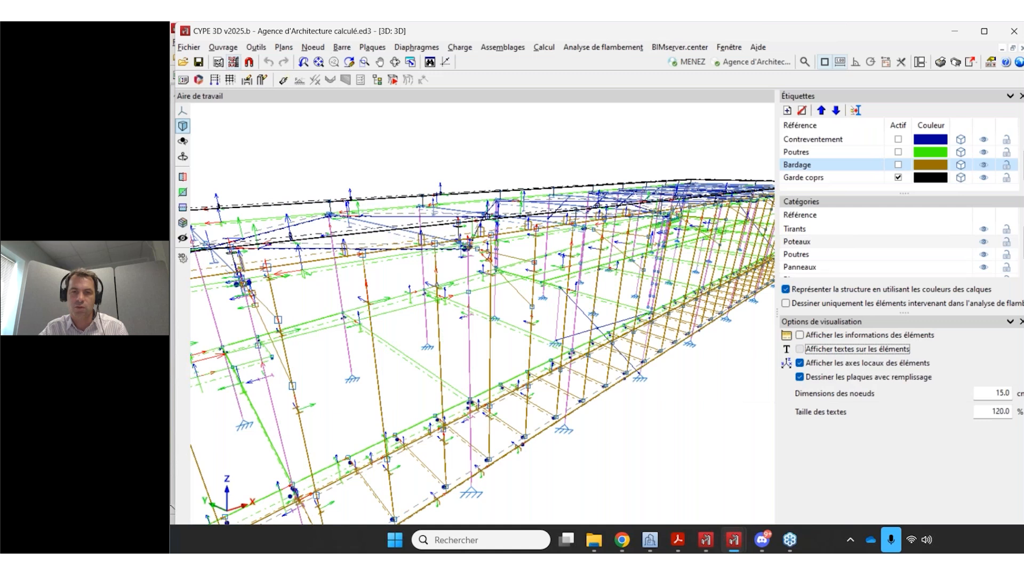
pyautogui.click(799, 348)
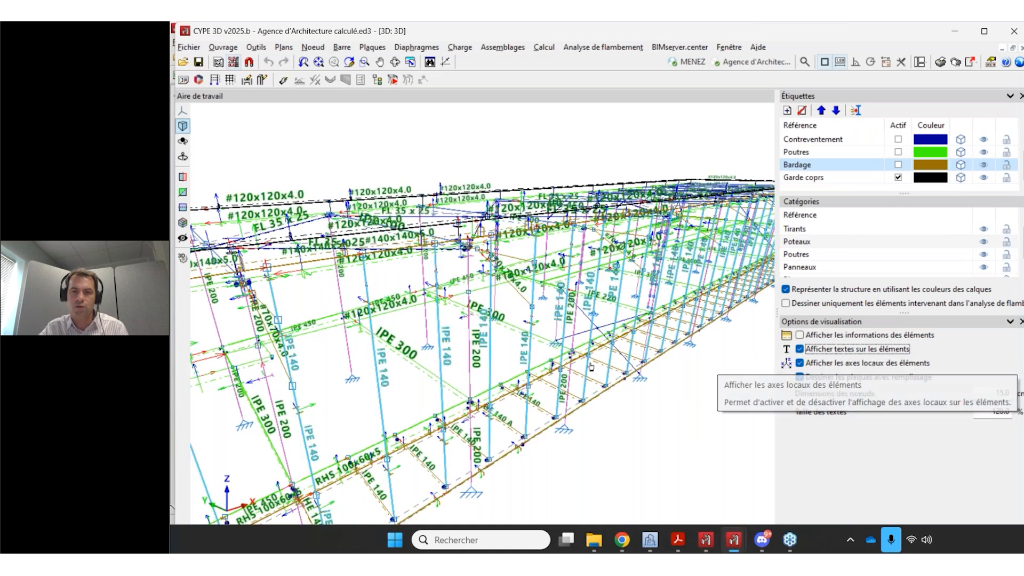
# Examine the local axes of the lower bars near the supports, then hide the local axes and show them again.
pyautogui.scroll(5, 575, 422)
pyautogui.scroll(6, 575, 422)
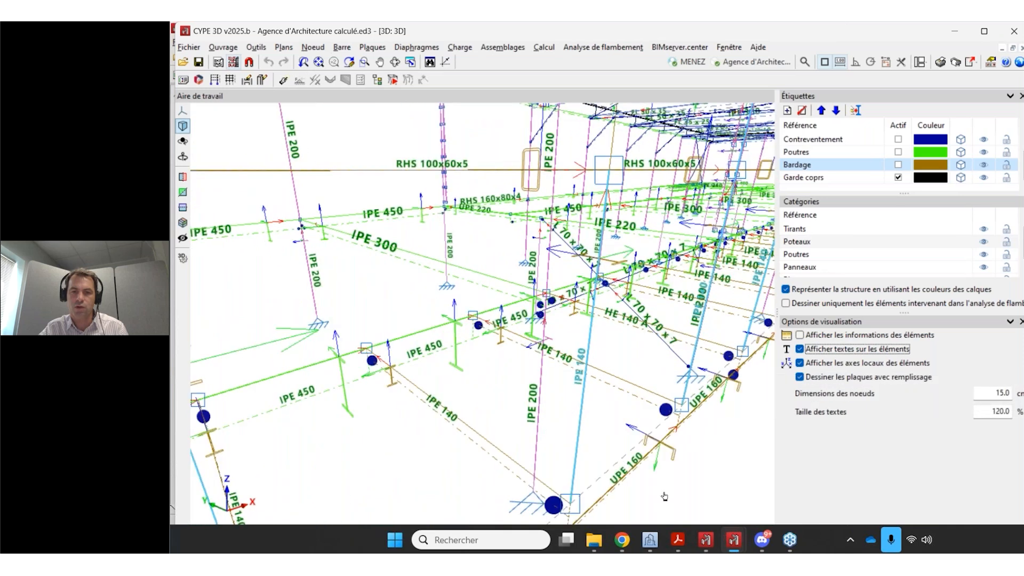
pyautogui.scroll(-5, 659, 436)
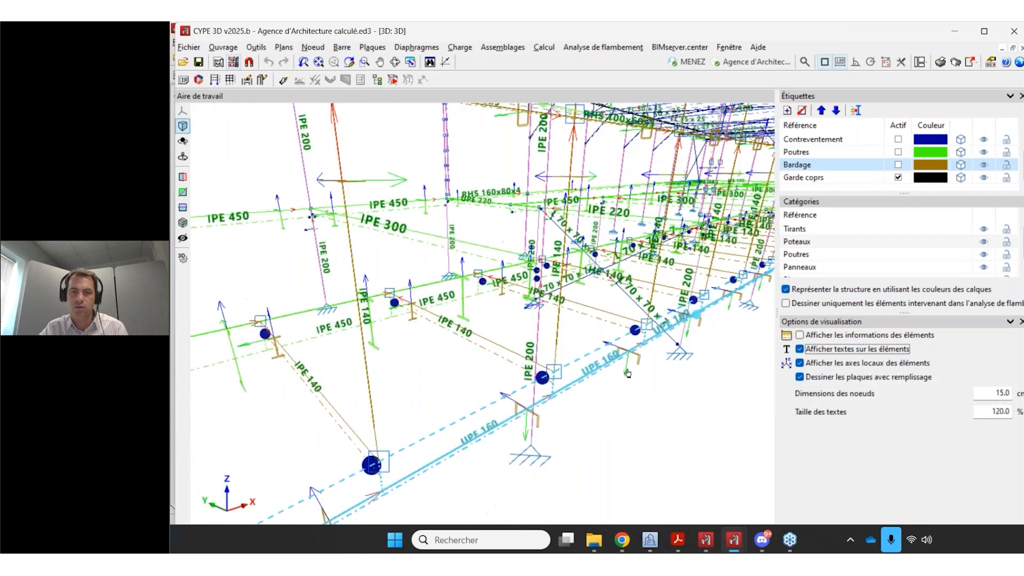
pyautogui.scroll(2, 635, 356)
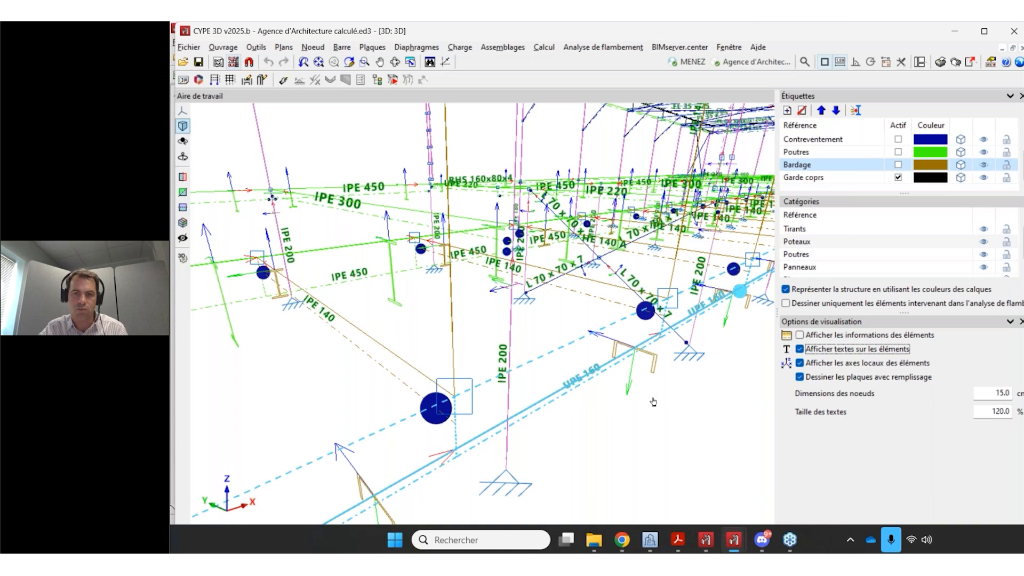
pyautogui.click(864, 367)
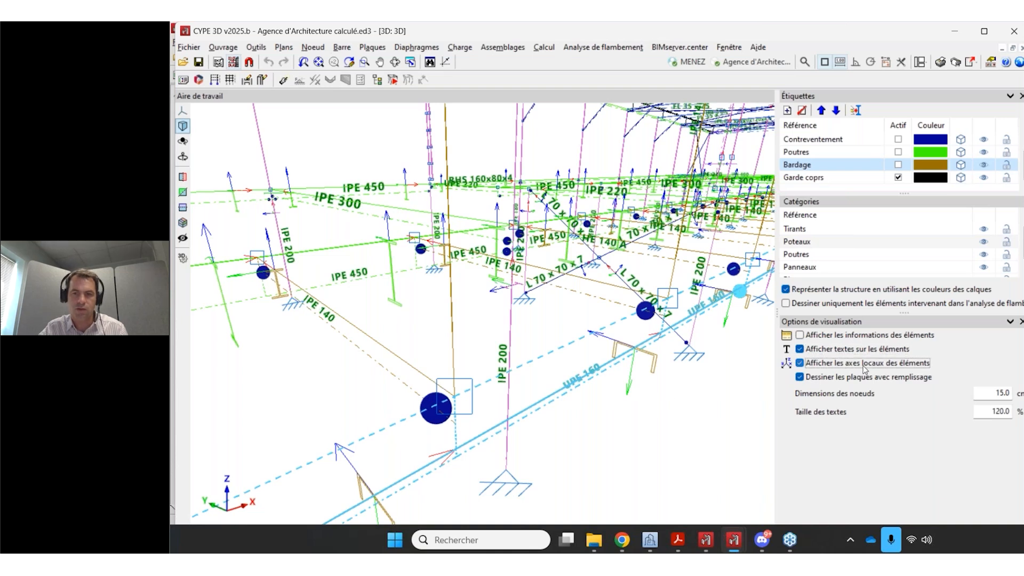
pyautogui.click(864, 367)
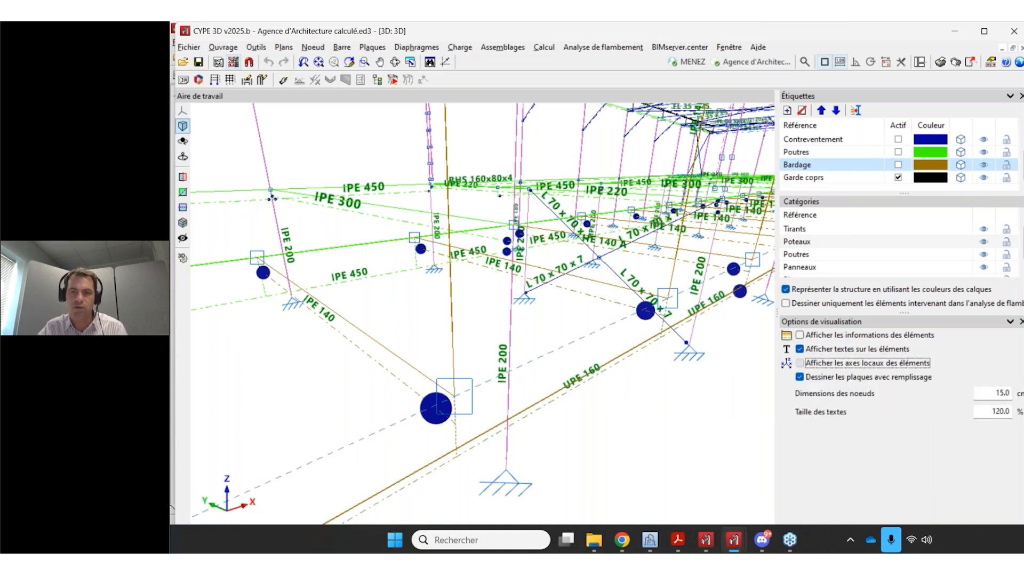
pyautogui.click(864, 363)
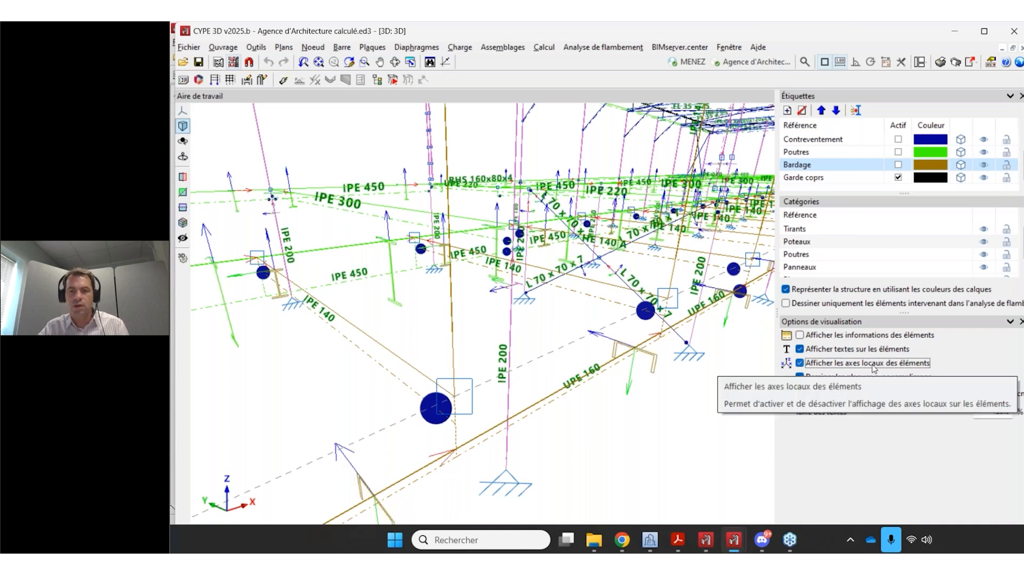
# Open the Taille des textes and Dimensions des noeuds values for editing and check the Noeud commands.
pyautogui.doubleClick(989, 410)
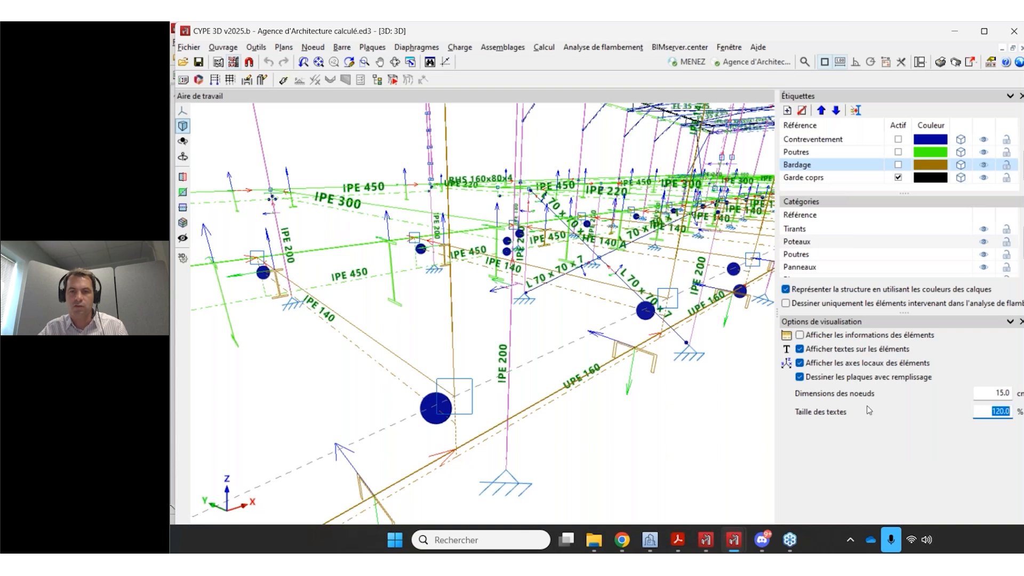
pyautogui.doubleClick(1001, 393)
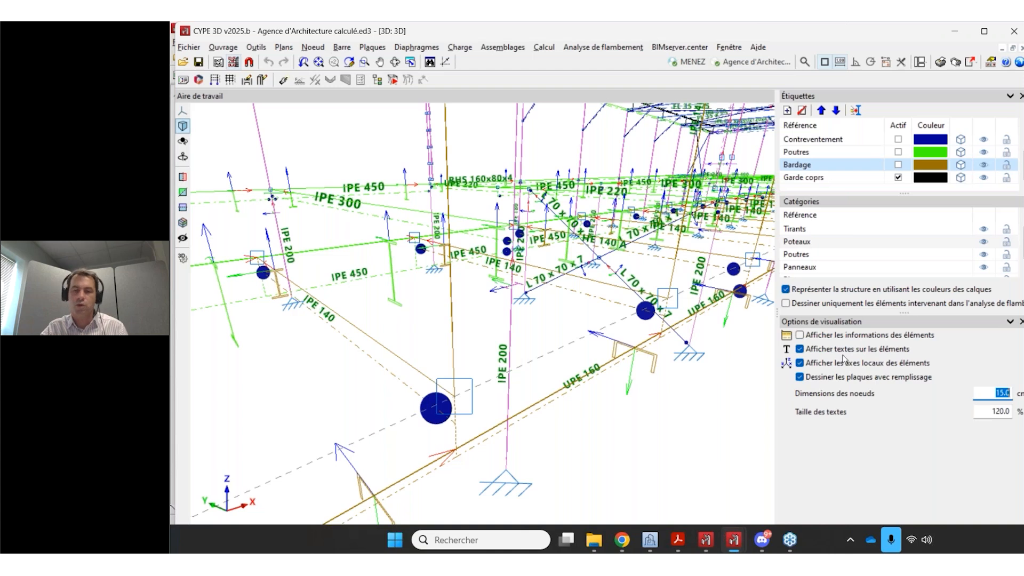
pyautogui.click(313, 47)
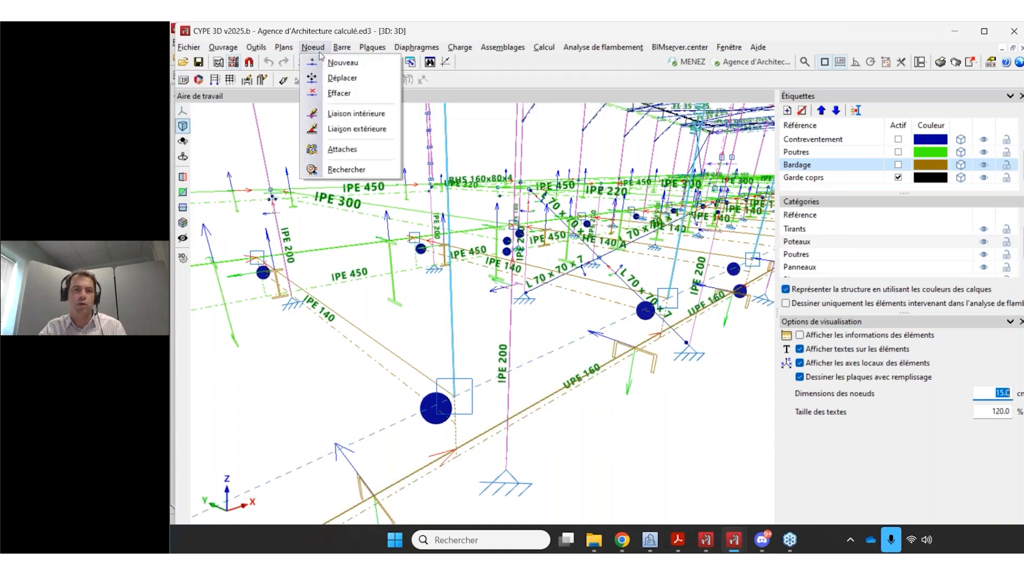
pyautogui.click(320, 49)
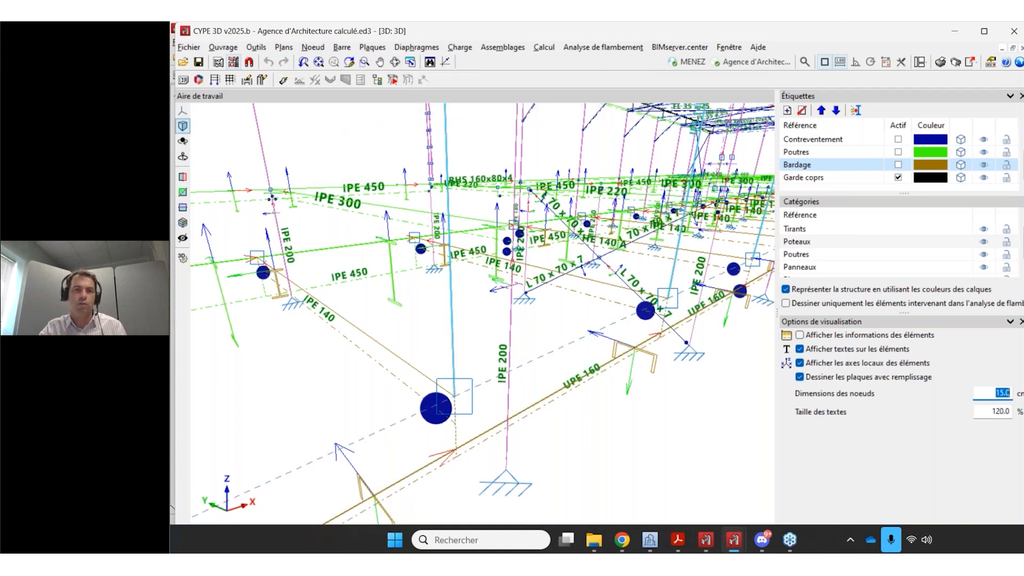
# Turn off the texts on the elements and view the whole building as a wireframe.
pyautogui.scroll(-5, 425, 245)
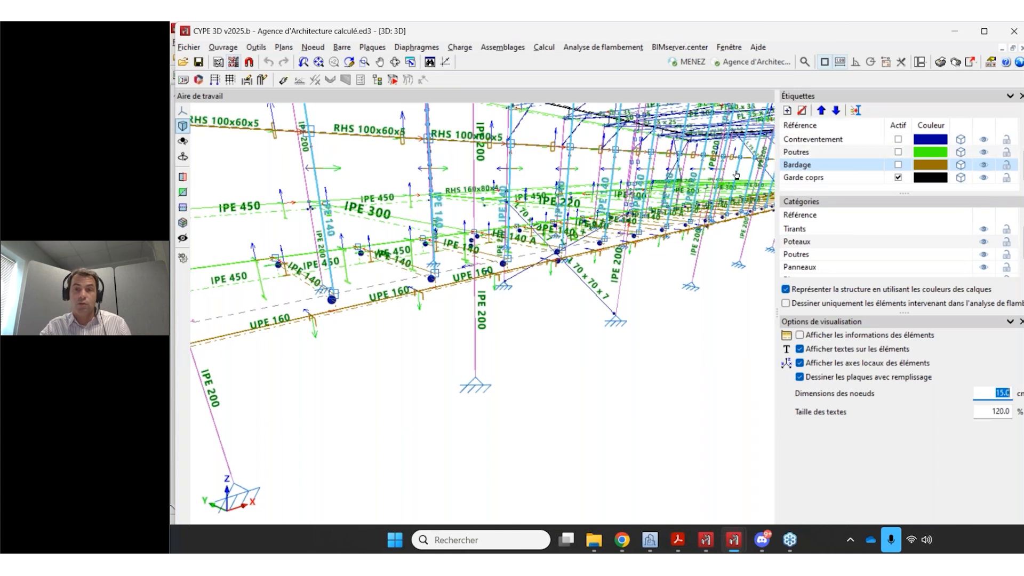
pyautogui.scroll(-2, 673, 388)
pyautogui.scroll(-6, 673, 388)
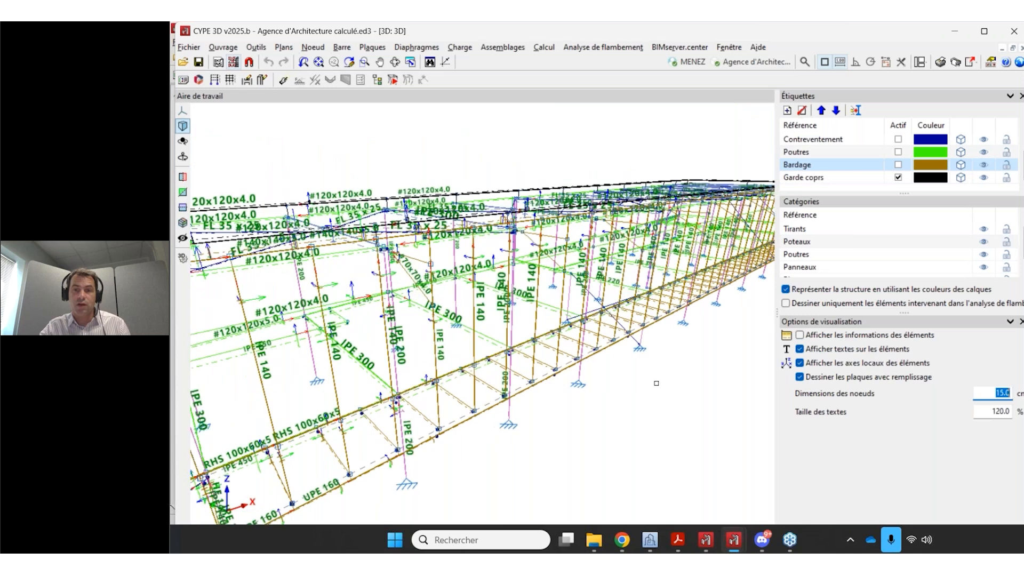
pyautogui.scroll(-1, 660, 382)
pyautogui.click(814, 347)
pyautogui.click(814, 350)
pyautogui.scroll(-2, 678, 383)
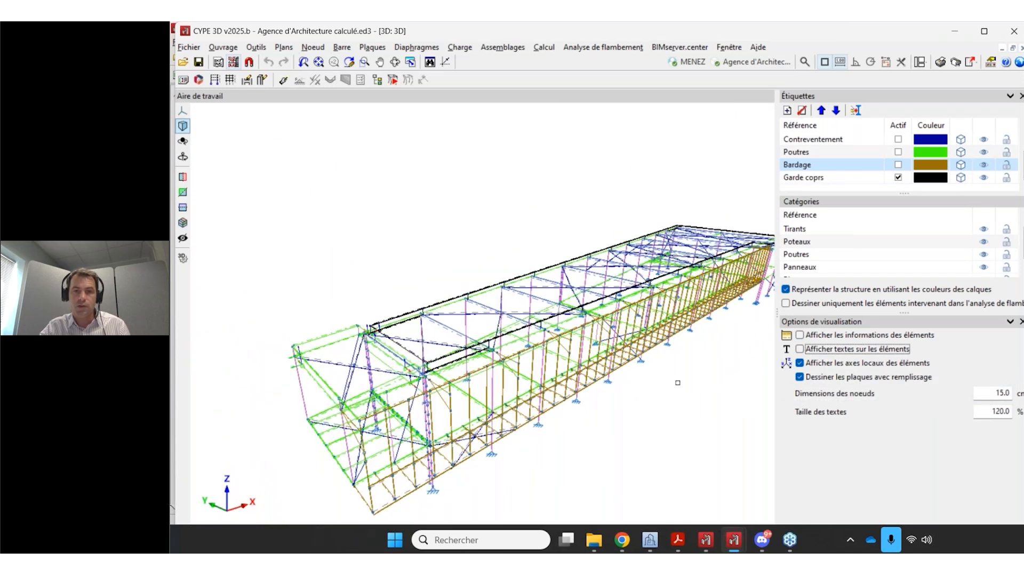
pyautogui.scroll(3, 678, 384)
# Disable the use of label colours for the structure, inspect the wireframe building, and enable the label colours again.
pyautogui.click(849, 293)
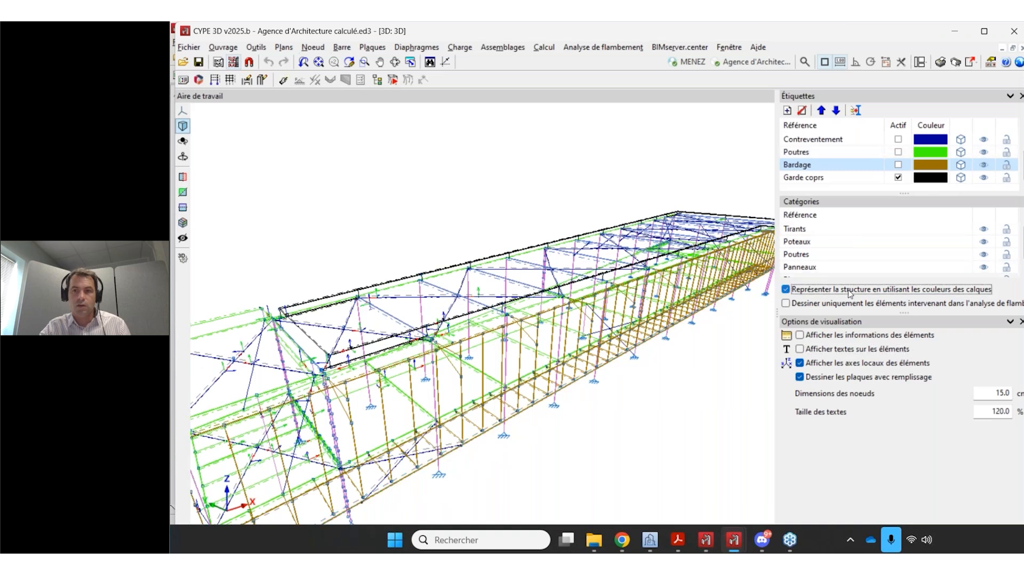
pyautogui.click(849, 292)
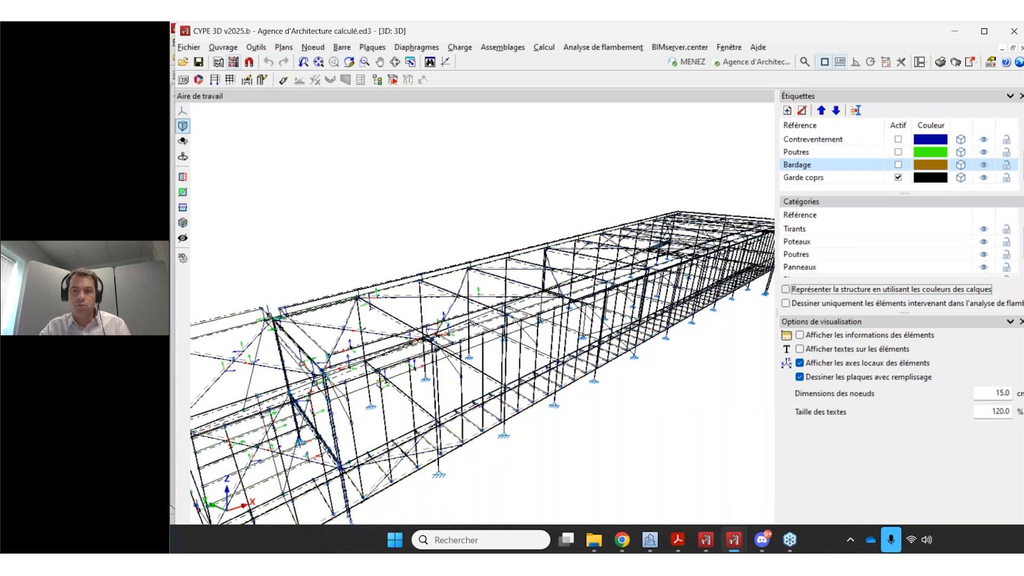
pyautogui.scroll(-2, 611, 350)
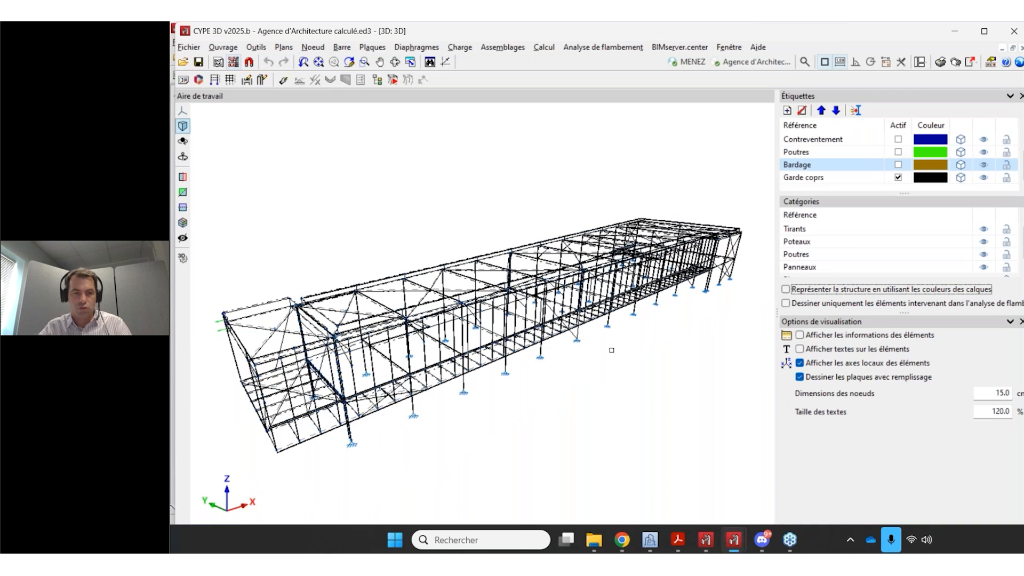
pyautogui.scroll(1, 568, 342)
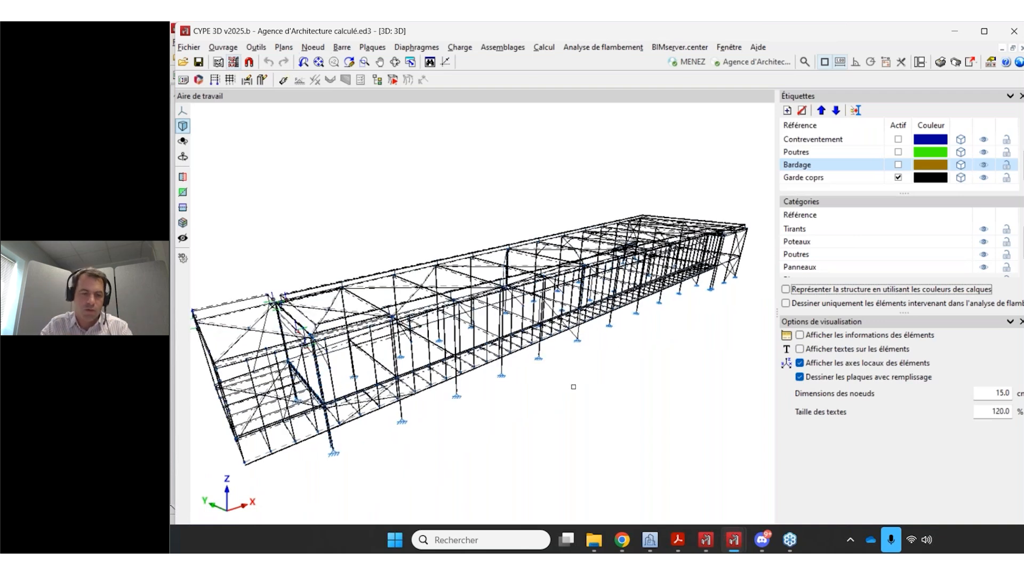
pyautogui.scroll(4, 563, 398)
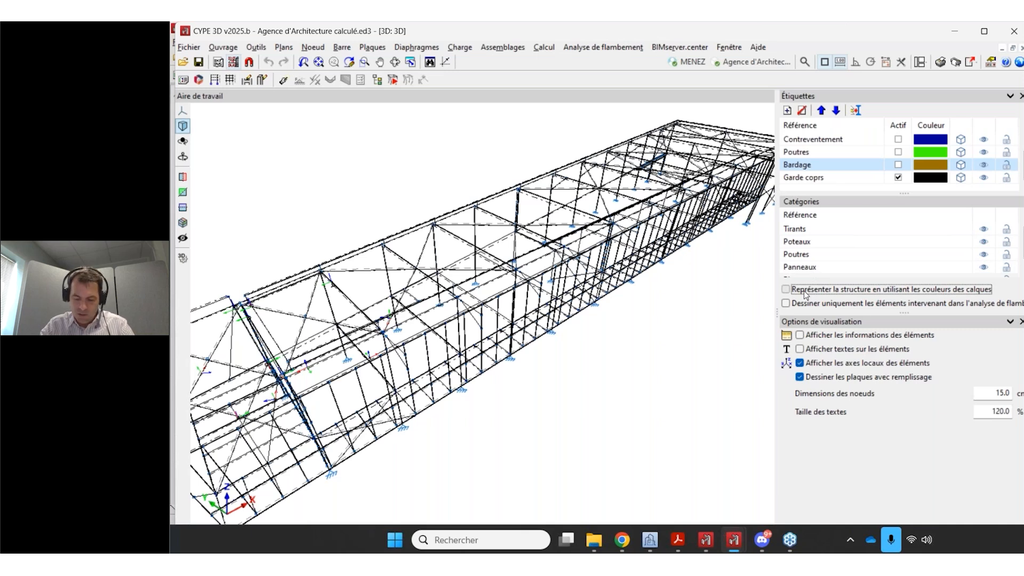
pyautogui.click(803, 290)
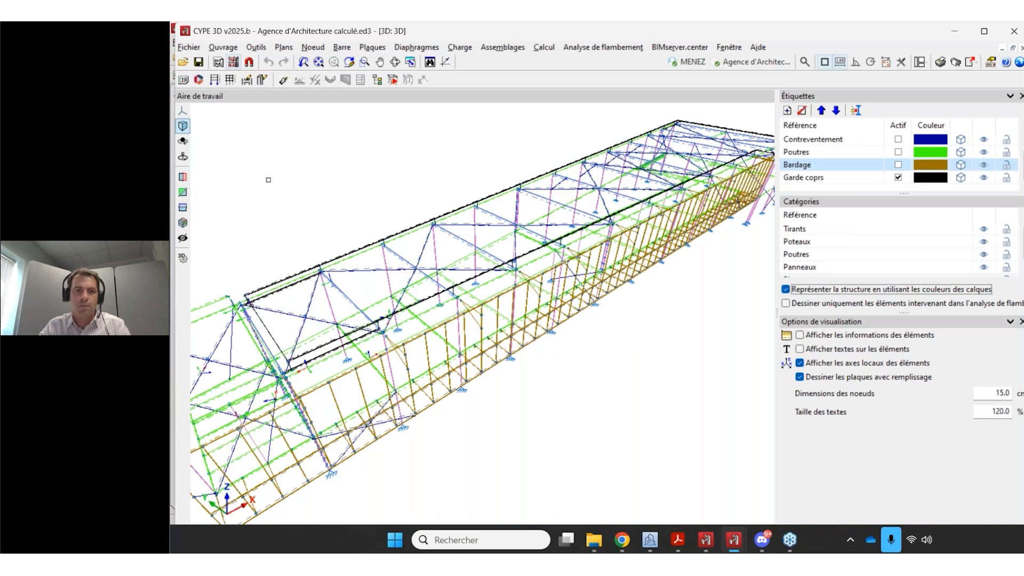
# Open the project "Agence d'Architecture calculé panneaux" from the CYPE 3D projects folder.
pyautogui.scroll(-2, 409, 187)
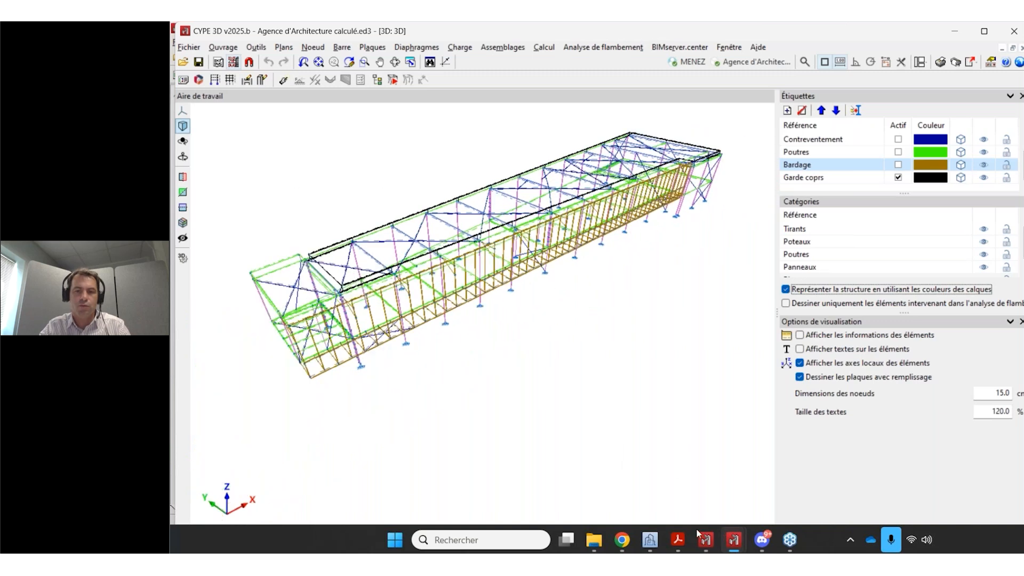
pyautogui.moveTo(706, 536)
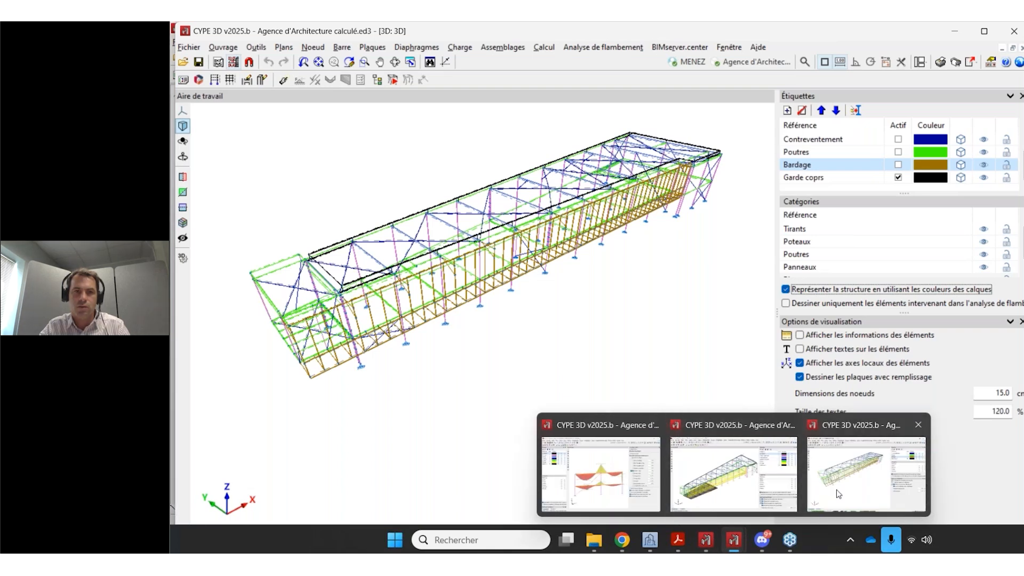
pyautogui.moveTo(733, 469)
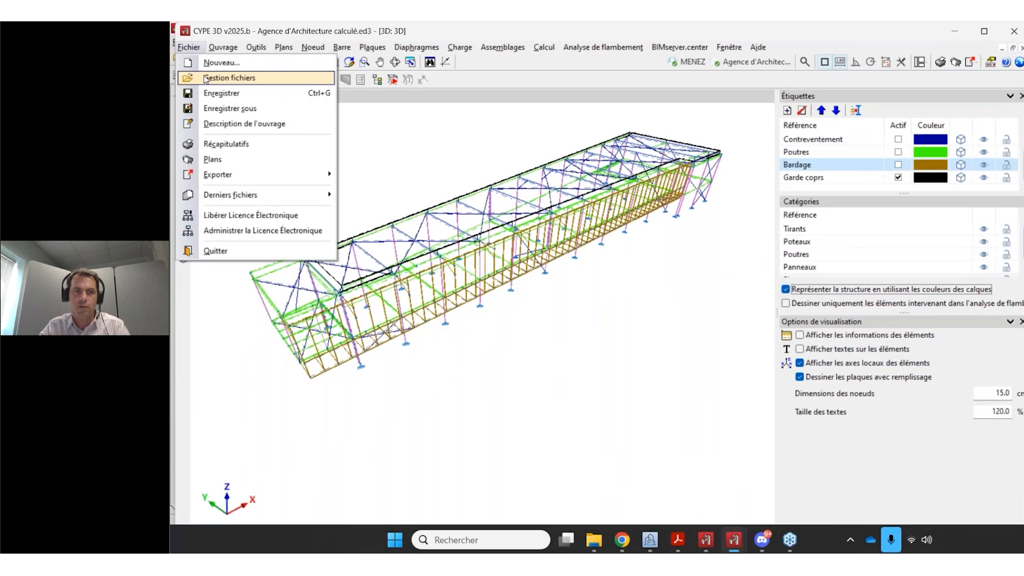
pyautogui.click(229, 78)
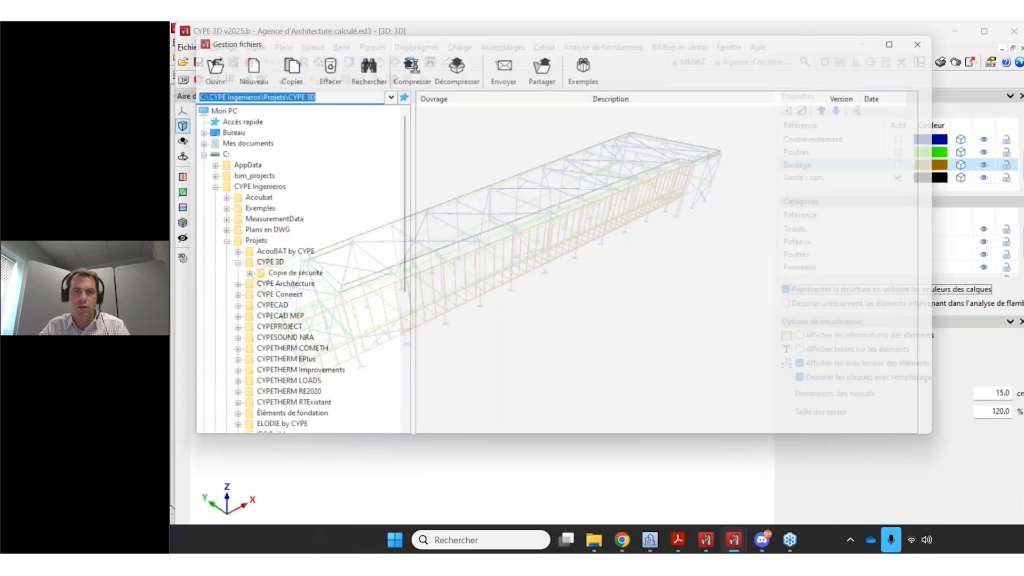
pyautogui.click(485, 134)
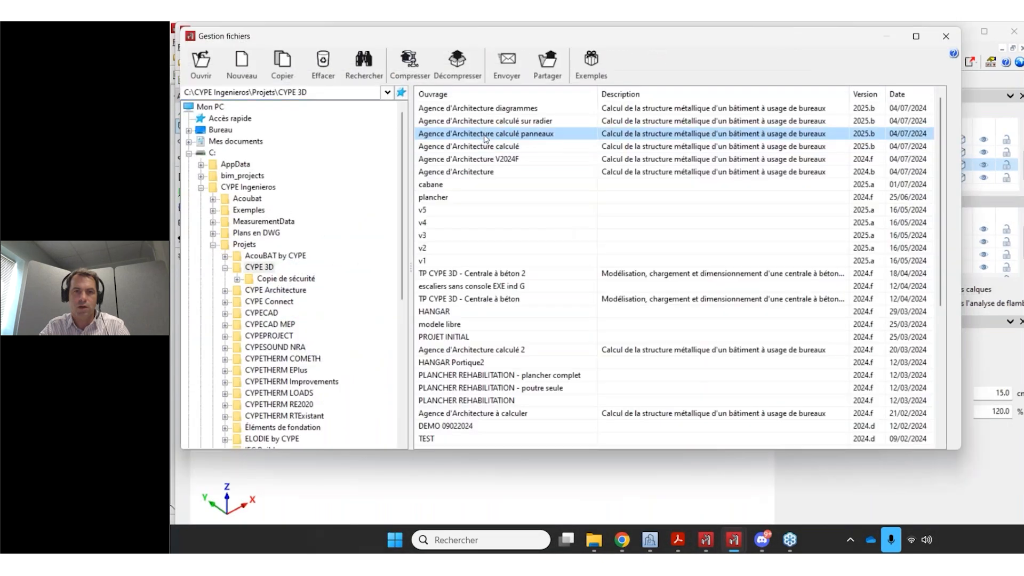
pyautogui.doubleClick(485, 134)
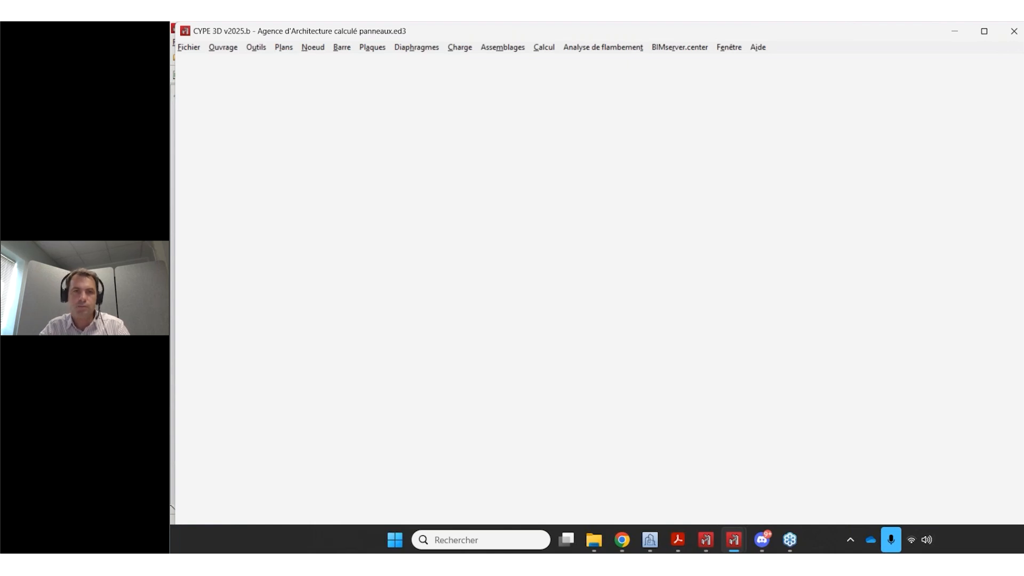
pyautogui.moveTo(743, 544)
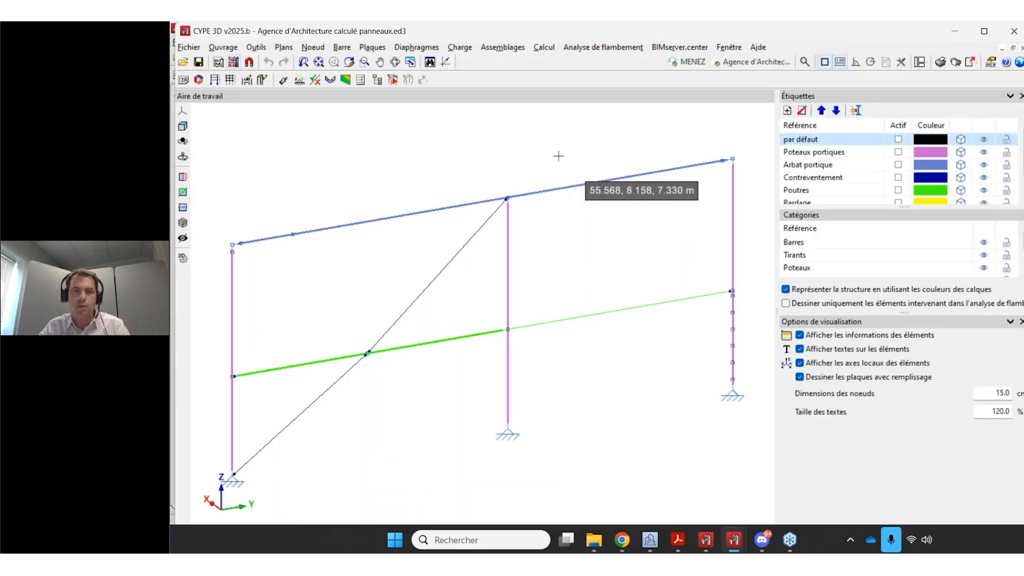
# Display the 3D window of the whole structure and orient it towards the gable end.
pyautogui.click(729, 47)
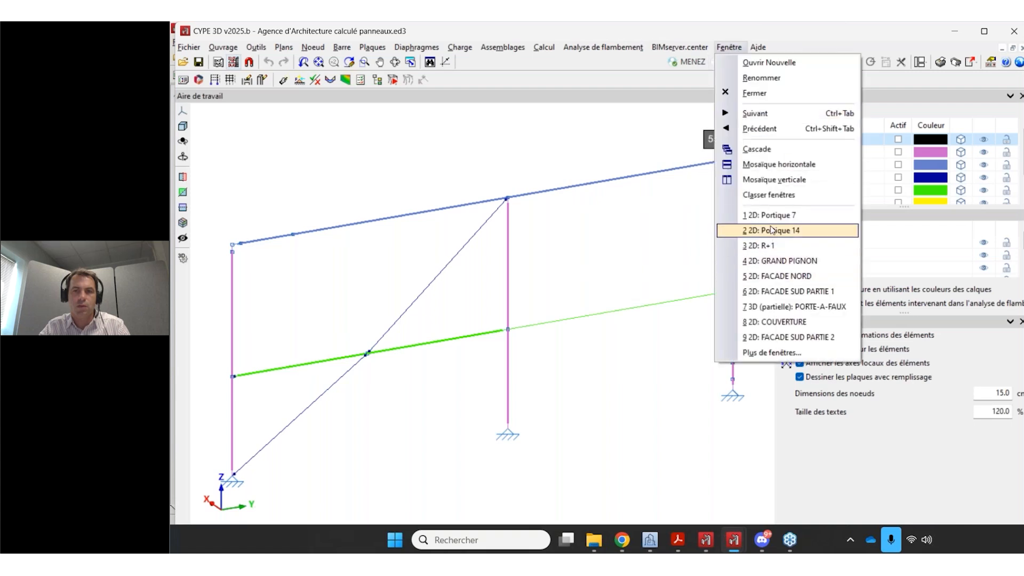
pyautogui.click(773, 352)
pyautogui.scroll(-4, 555, 357)
pyautogui.click(558, 357)
pyautogui.click(549, 387)
pyautogui.click(223, 116)
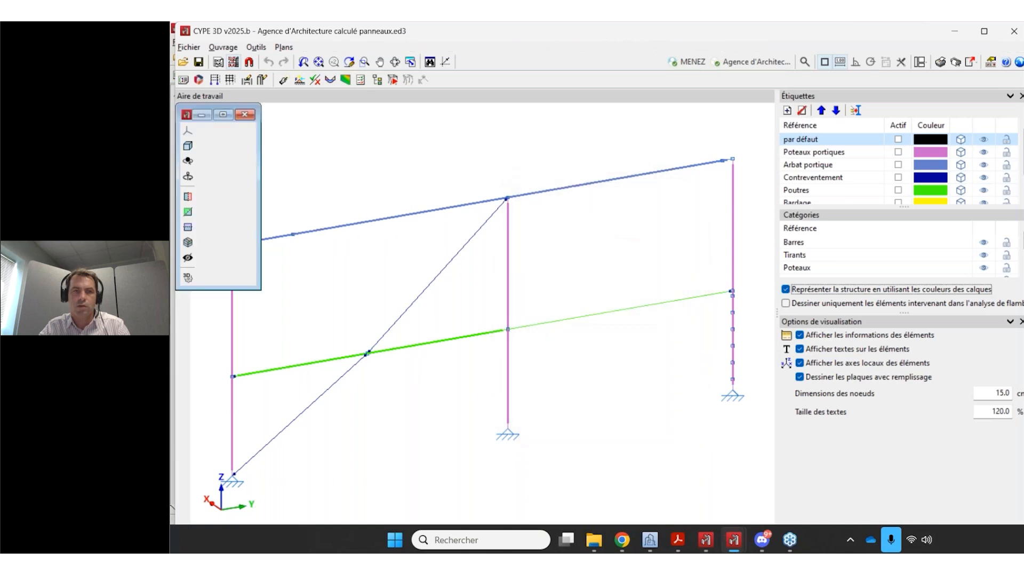
pyautogui.moveTo(664, 365); pyautogui.dragTo(543, 384, button='middle')
pyautogui.scroll(2, 543, 384)
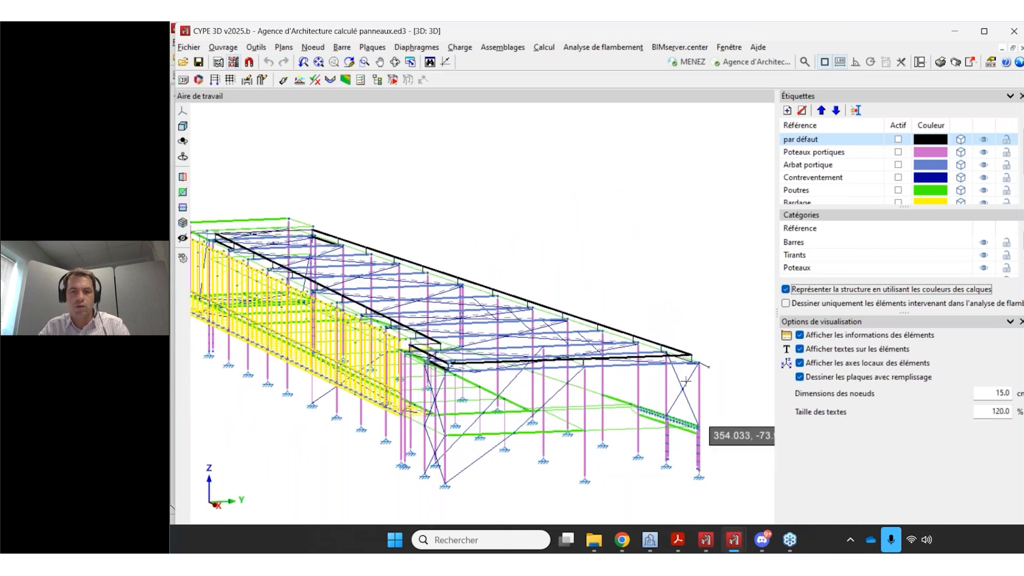
# Check the uniform loads on the gable-end panel and cancel without changing them.
pyautogui.click(460, 49)
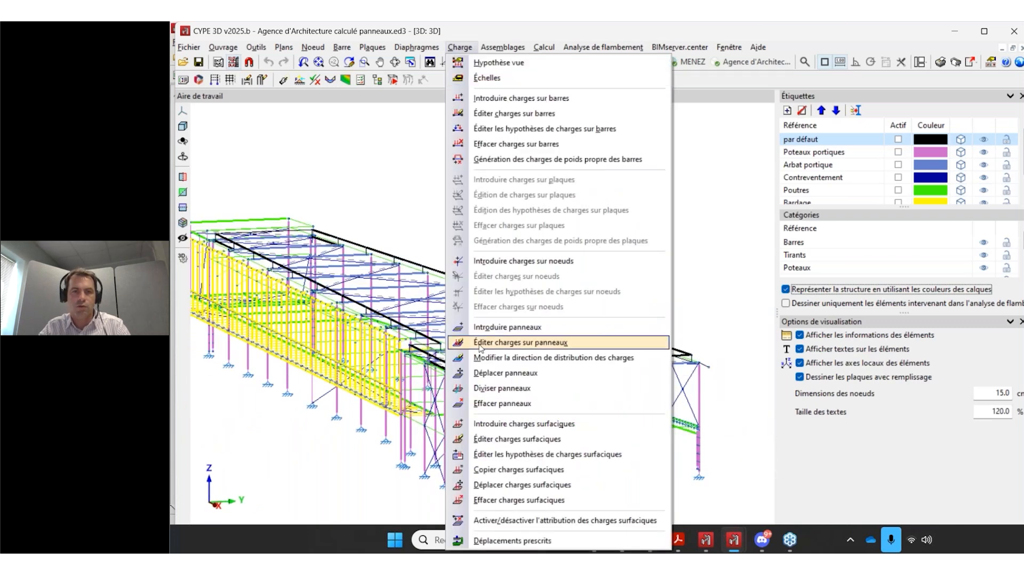
pyautogui.click(483, 344)
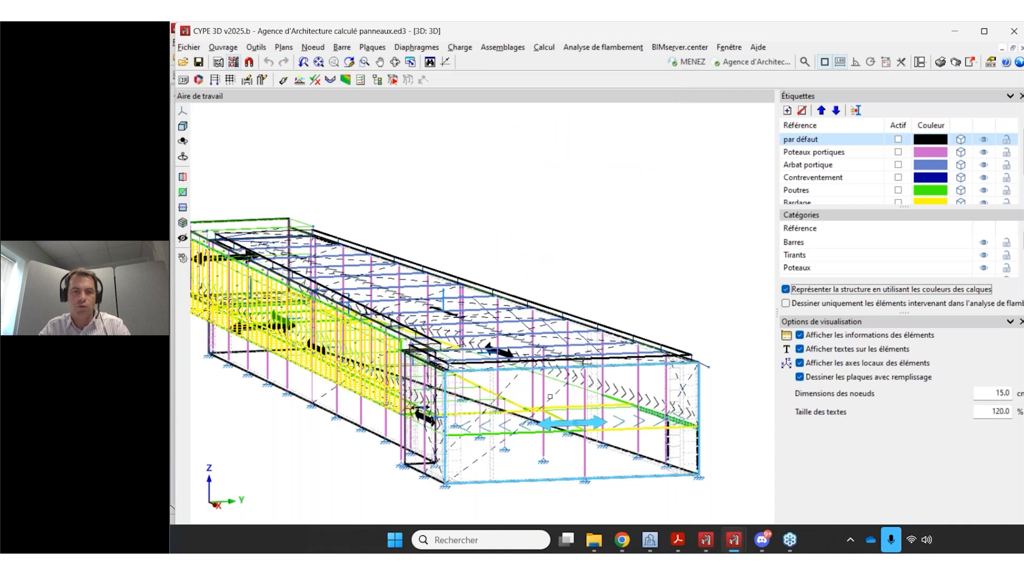
pyautogui.click(536, 418)
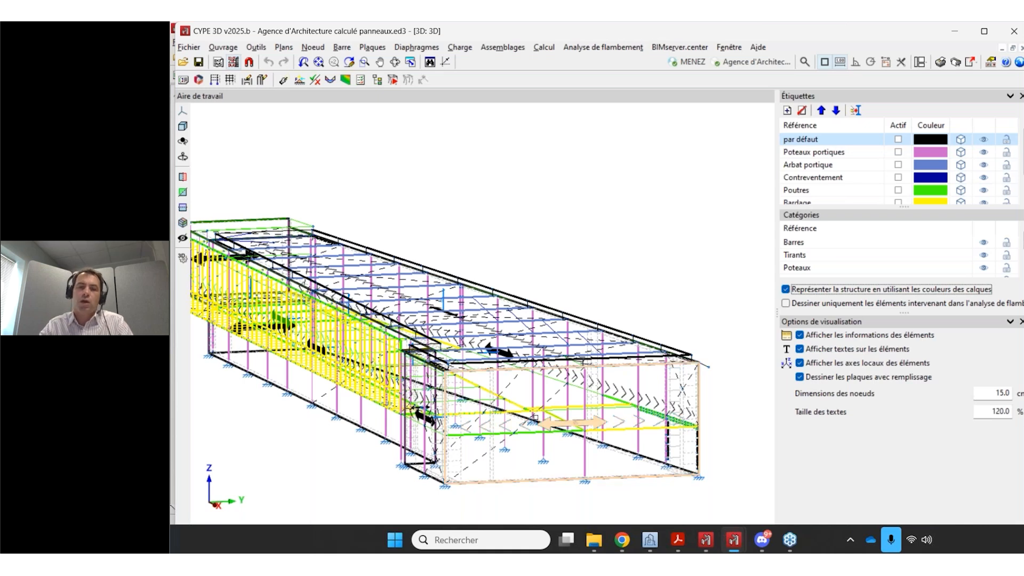
pyautogui.rightClick(535, 417)
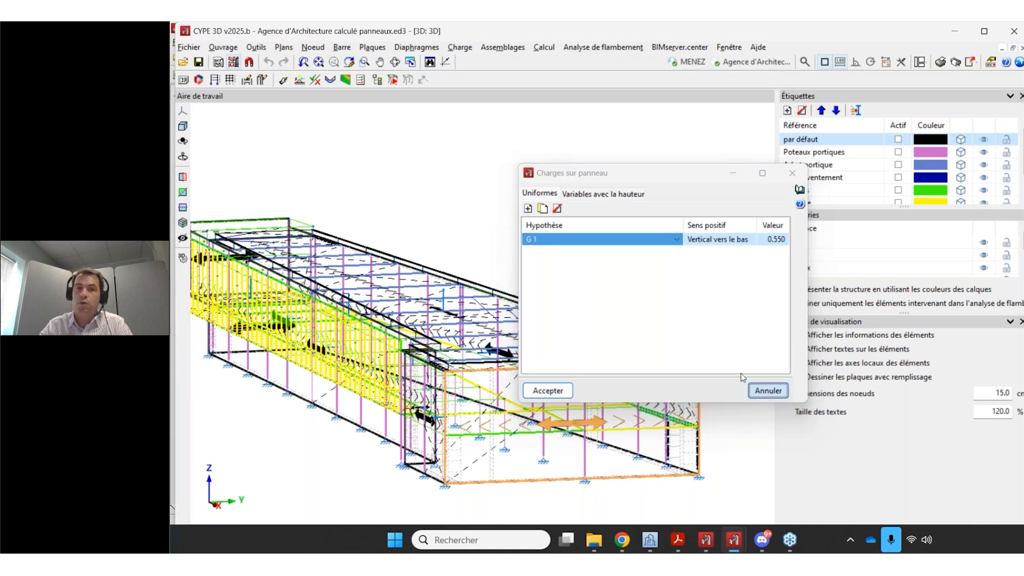
pyautogui.click(757, 393)
# Set the viewed load hypothesis to V 2 and examine the loads on the bars around the gable end.
pyautogui.click(461, 48)
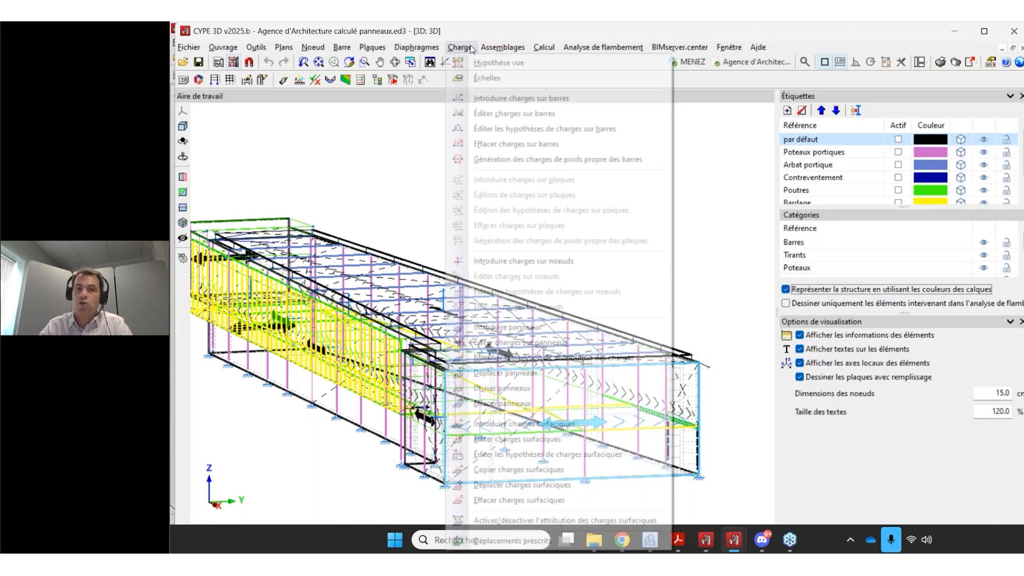
pyautogui.click(472, 58)
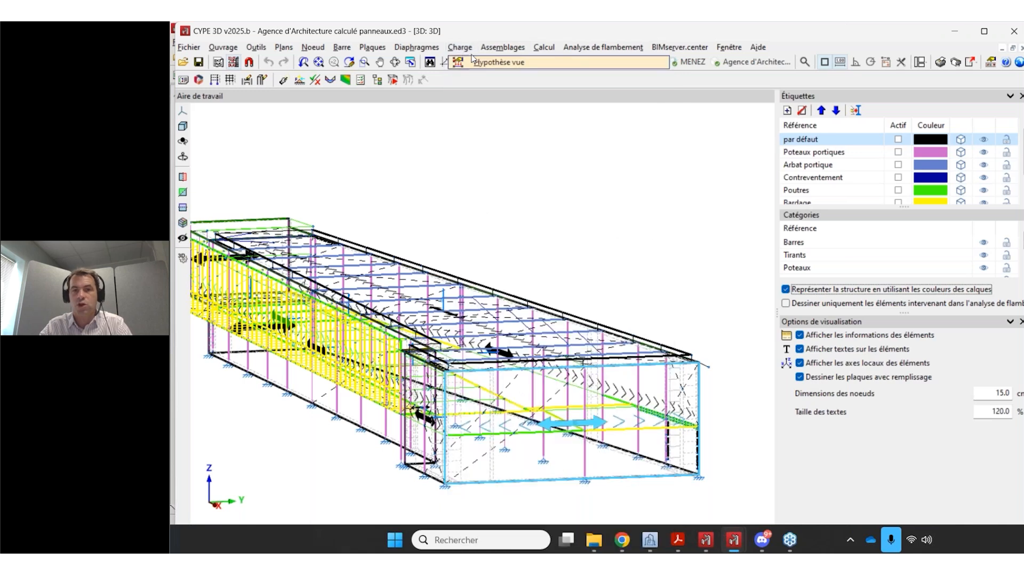
pyautogui.click(601, 280)
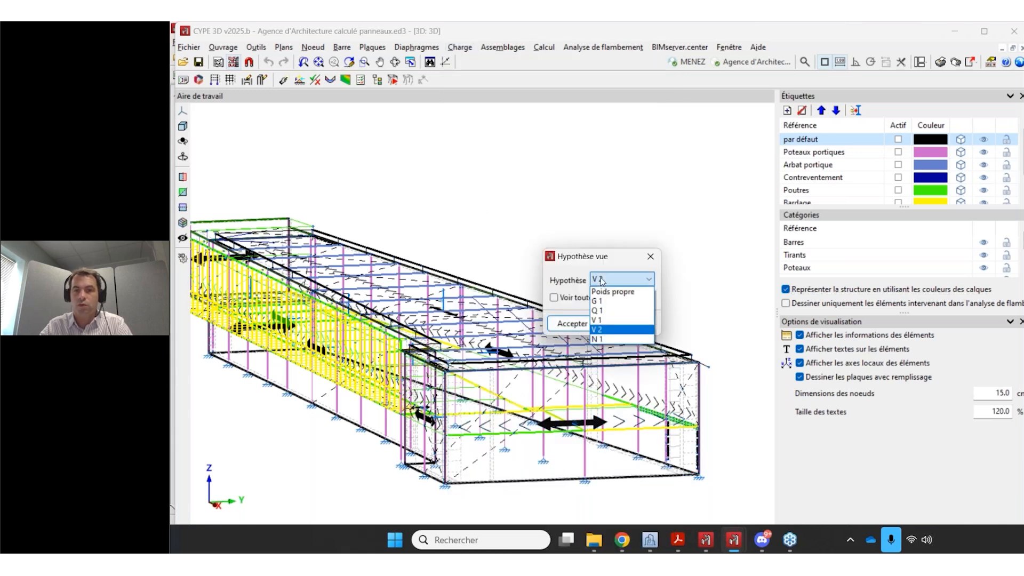
pyautogui.click(601, 281)
pyautogui.click(571, 325)
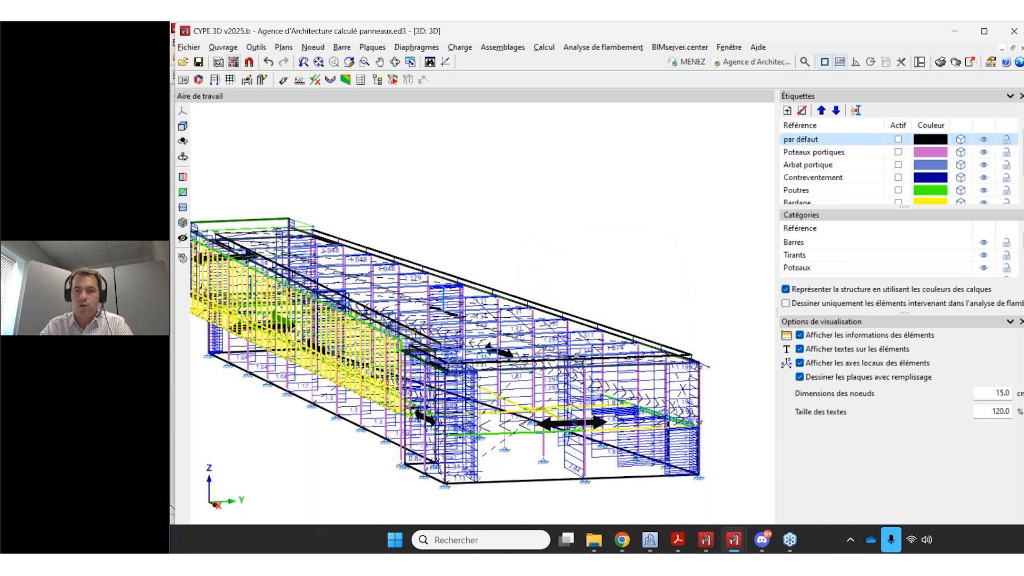
pyautogui.scroll(-1, 597, 421)
pyautogui.keyDown('shift'); pyautogui.moveTo(597, 422); pyautogui.dragTo(496, 267, button='middle'); pyautogui.keyUp('shift')
pyautogui.scroll(3, 642, 334)
pyautogui.keyDown('shift'); pyautogui.moveTo(642, 334); pyautogui.dragTo(675, 358, button='middle'); pyautogui.keyUp('shift')
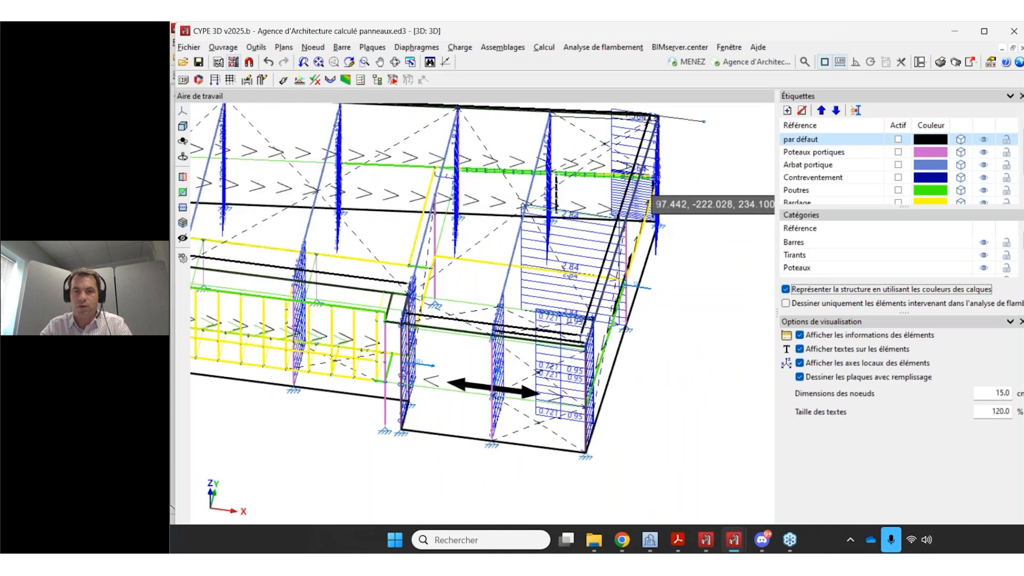
# Switch to the 2D window GRAND PIGNON and view the gable wall at an angle.
pyautogui.click(464, 47)
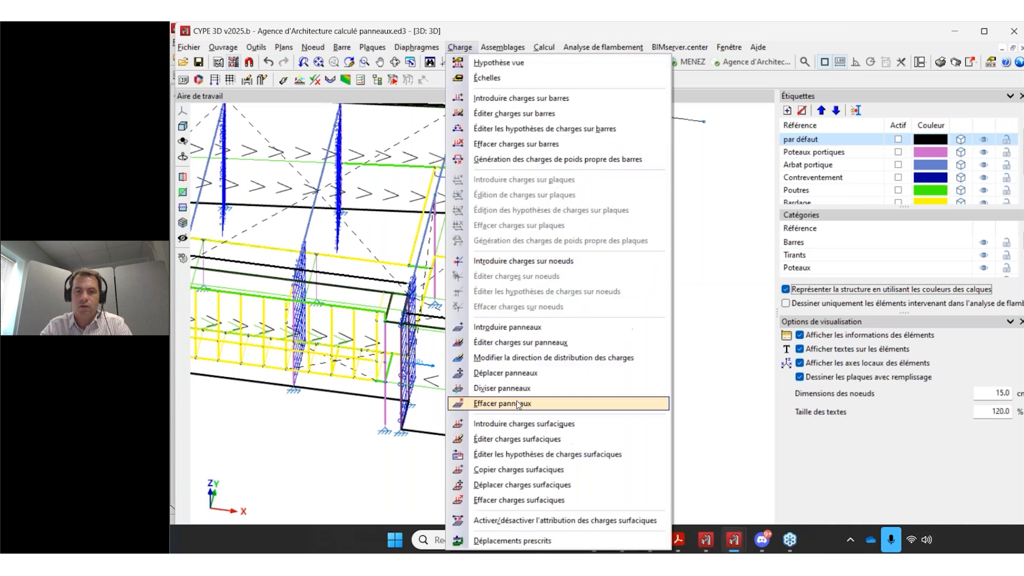
pyautogui.click(464, 47)
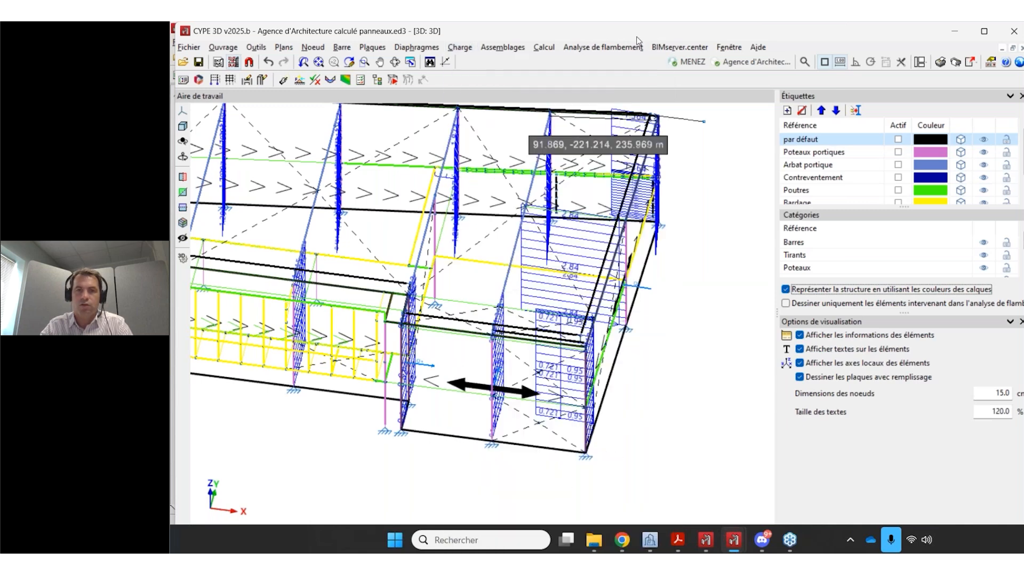
pyautogui.click(729, 47)
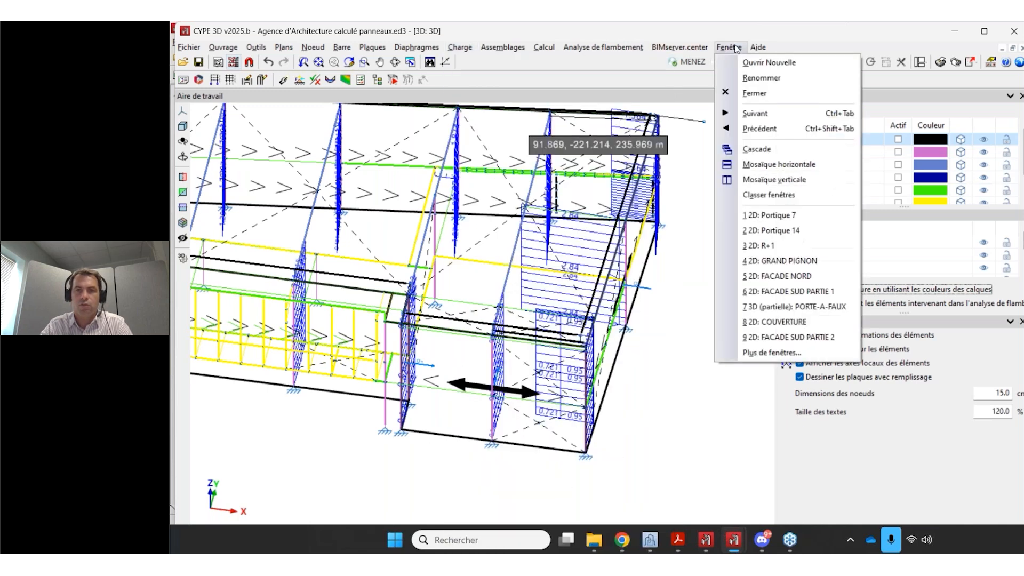
pyautogui.click(779, 261)
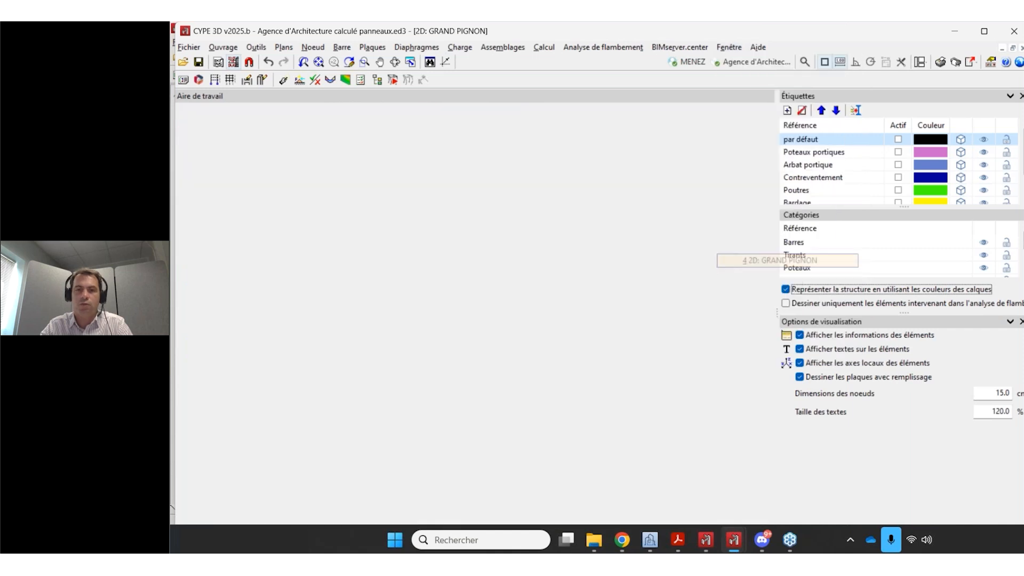
pyautogui.moveTo(469, 368); pyautogui.dragTo(439, 308, button='middle')
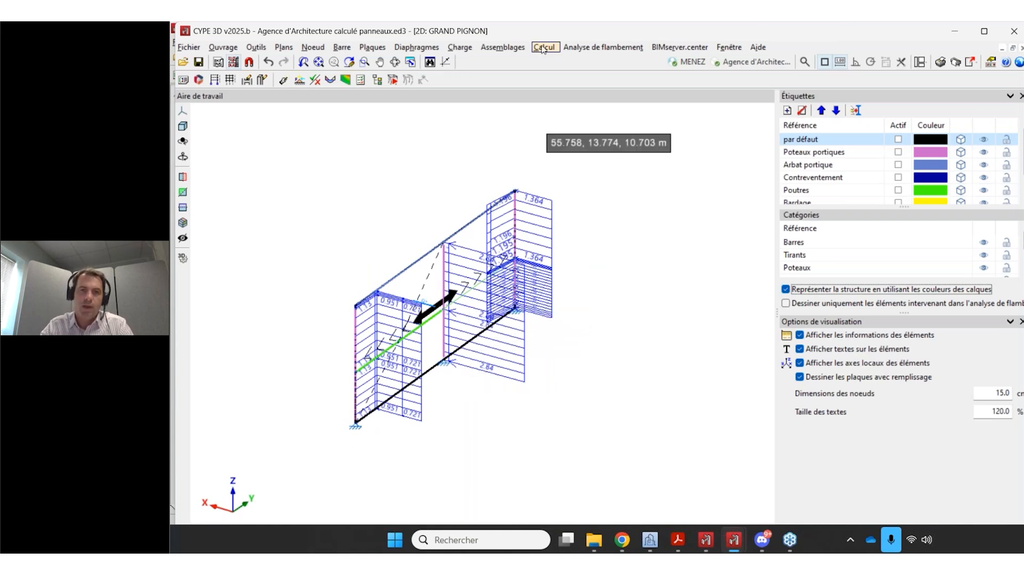
# Edit the V 2 surface load on the narrow end zone of the gable, setting its uniform value to -0.75 kN/m².
pyautogui.click(464, 46)
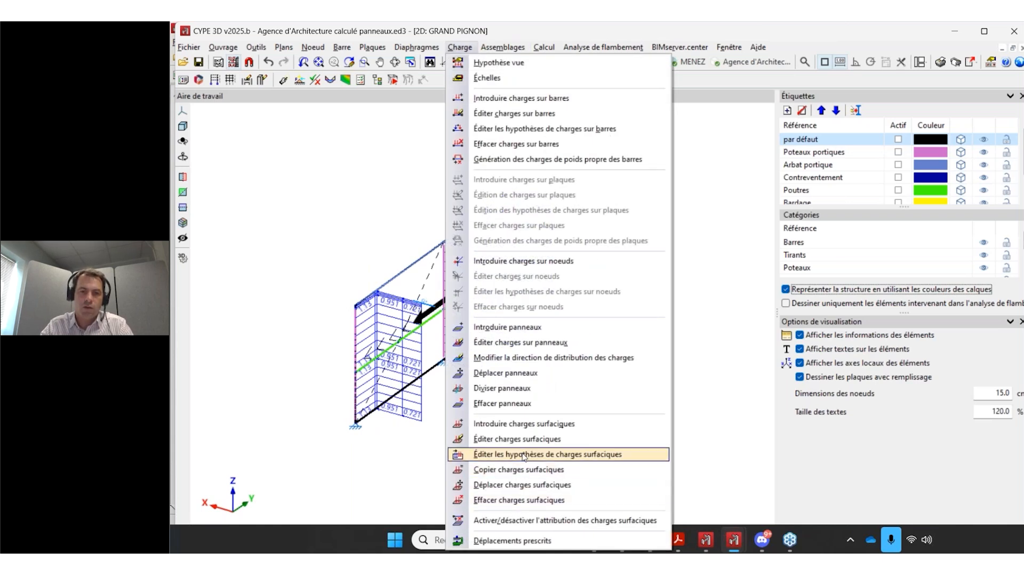
pyautogui.click(523, 440)
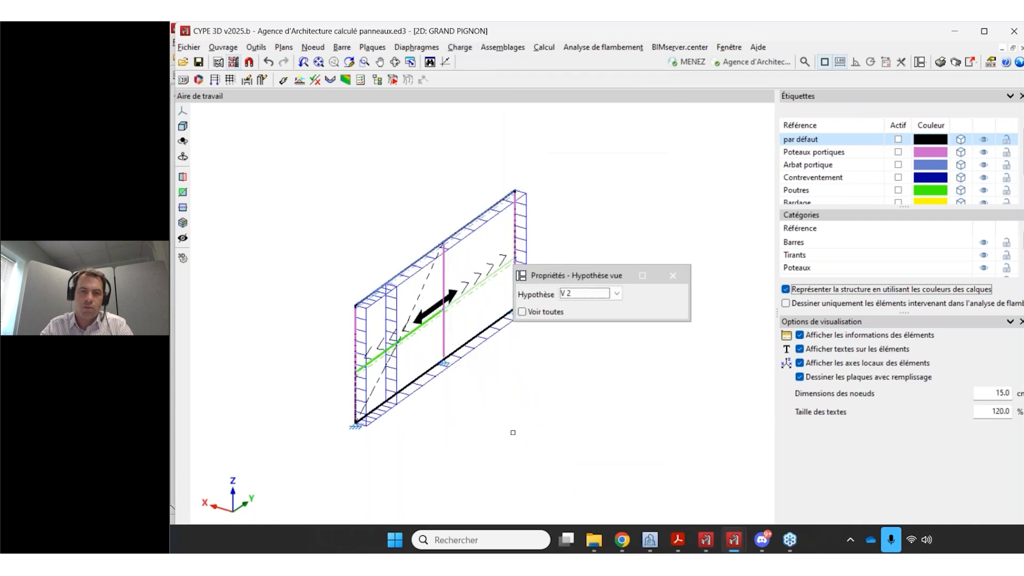
pyautogui.scroll(1, 480, 337)
pyautogui.scroll(1, 365, 389)
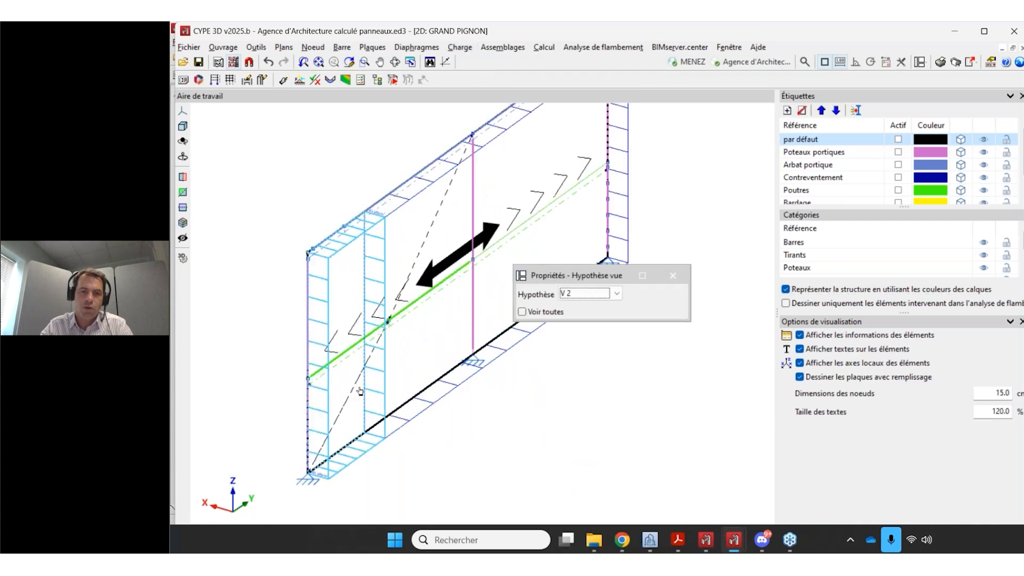
pyautogui.click(359, 419)
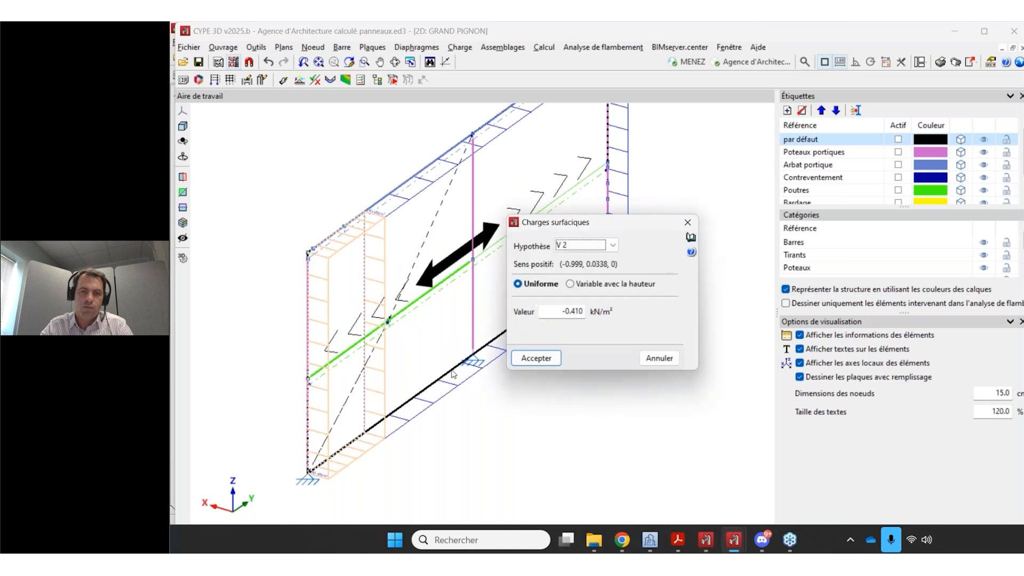
pyautogui.doubleClick(562, 312)
pyautogui.press('BackSpace')
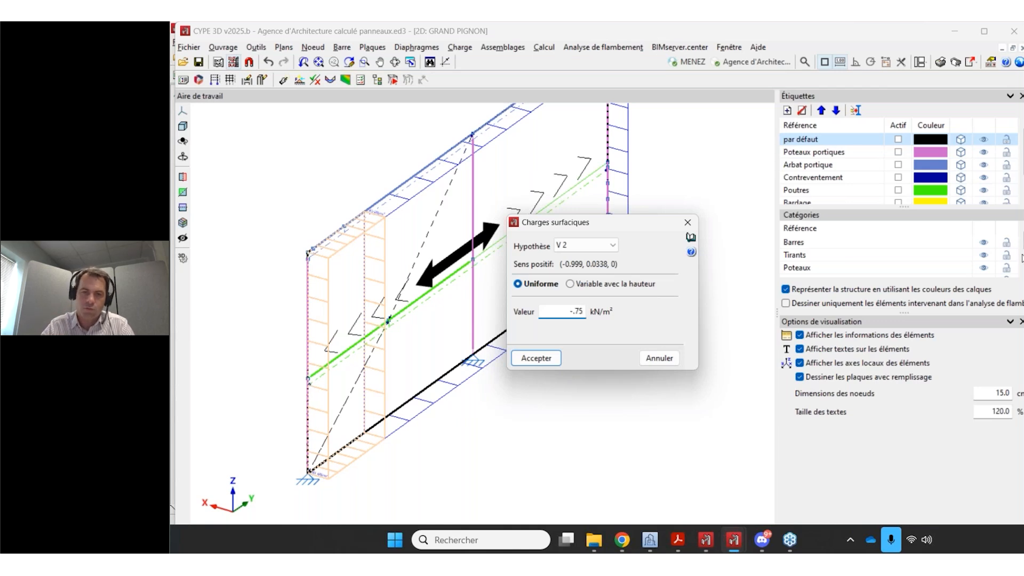
pyautogui.click(557, 364)
# Check the V 2 surface load on the gable's wide zone, cancel the edit, and close the Hypothèse vue properties.
pyautogui.click(461, 370)
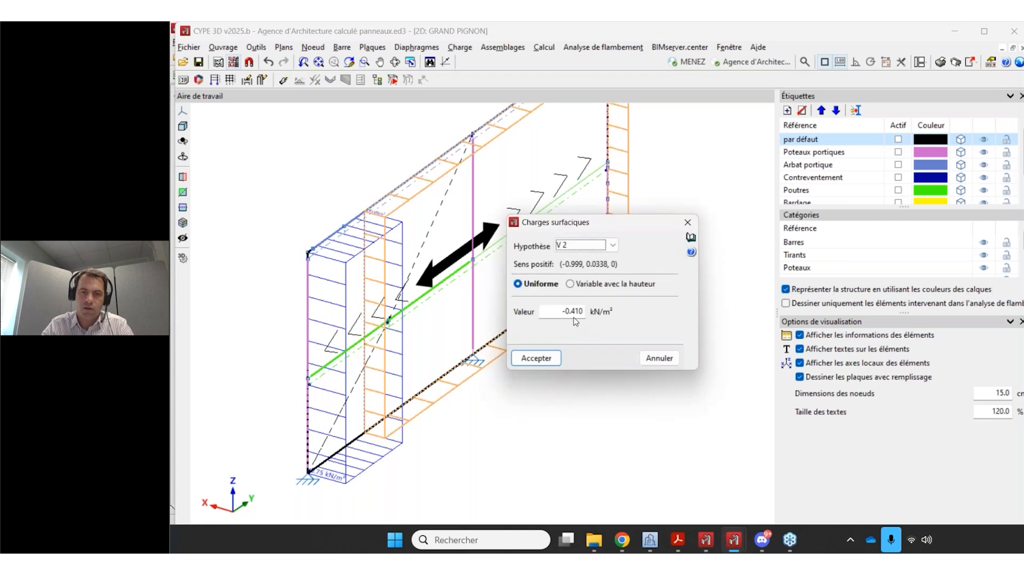
pyautogui.click(659, 358)
pyautogui.keyDown('shift'); pyautogui.moveTo(651, 415); pyautogui.dragTo(587, 292, button='middle'); pyautogui.keyUp('shift')
pyautogui.click(672, 275)
pyautogui.scroll(-3, 608, 327)
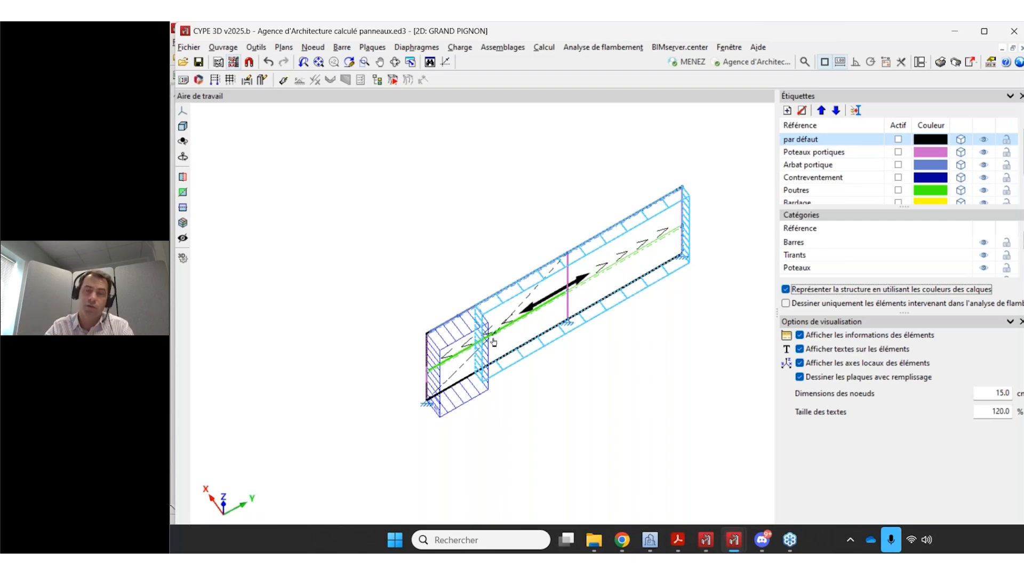
# Divide the gable panel with a vertical line across its full height, 2.5 m from the intermediate column.
pyautogui.keyDown('shift'); pyautogui.moveTo(502, 325); pyautogui.dragTo(646, 347, button='middle'); pyautogui.keyUp('shift')
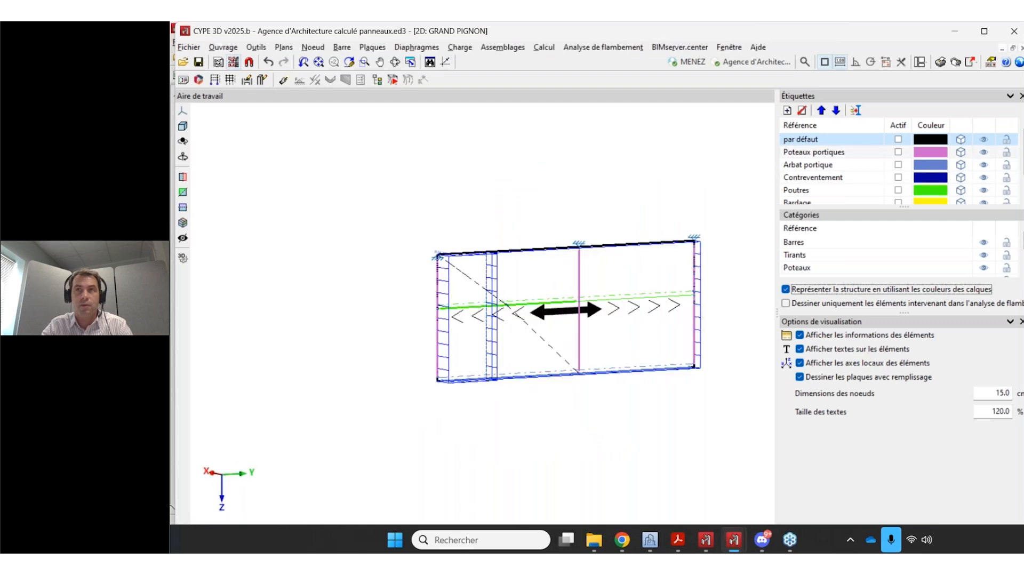
pyautogui.scroll(2, 394, 429)
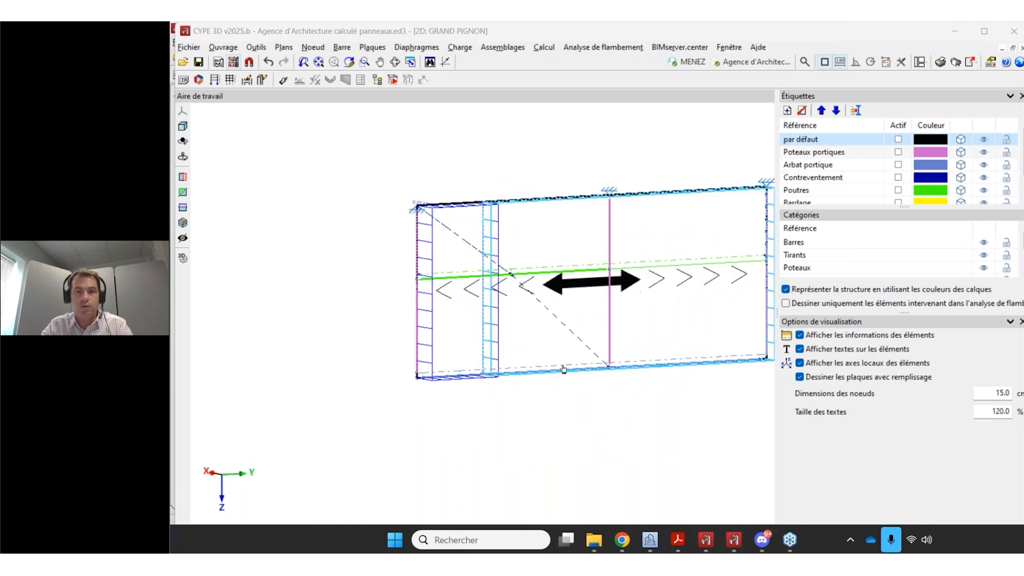
pyautogui.keyDown('shift'); pyautogui.moveTo(460, 186); pyautogui.dragTo(476, 213, button='middle'); pyautogui.keyUp('shift')
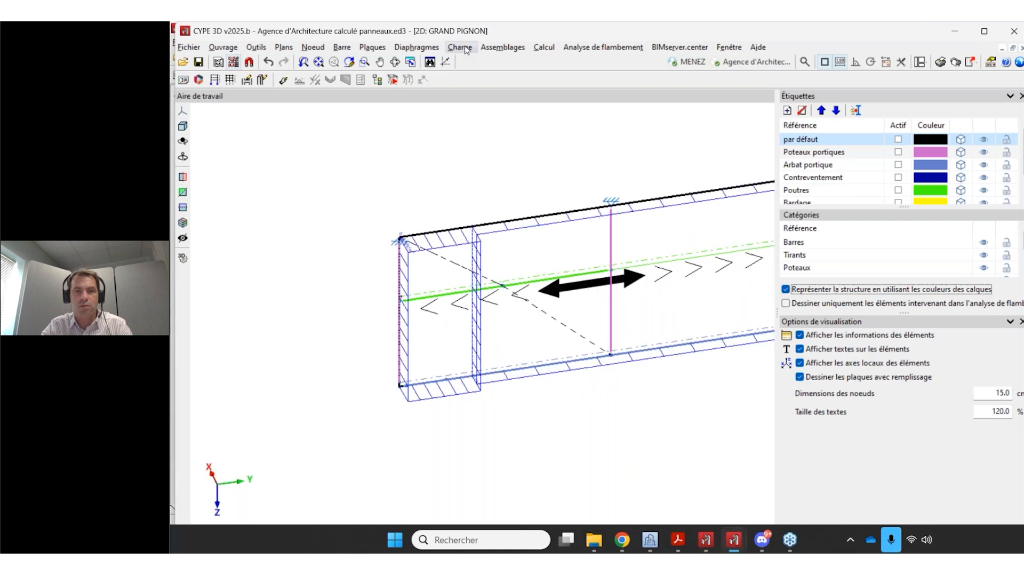
pyautogui.click(466, 49)
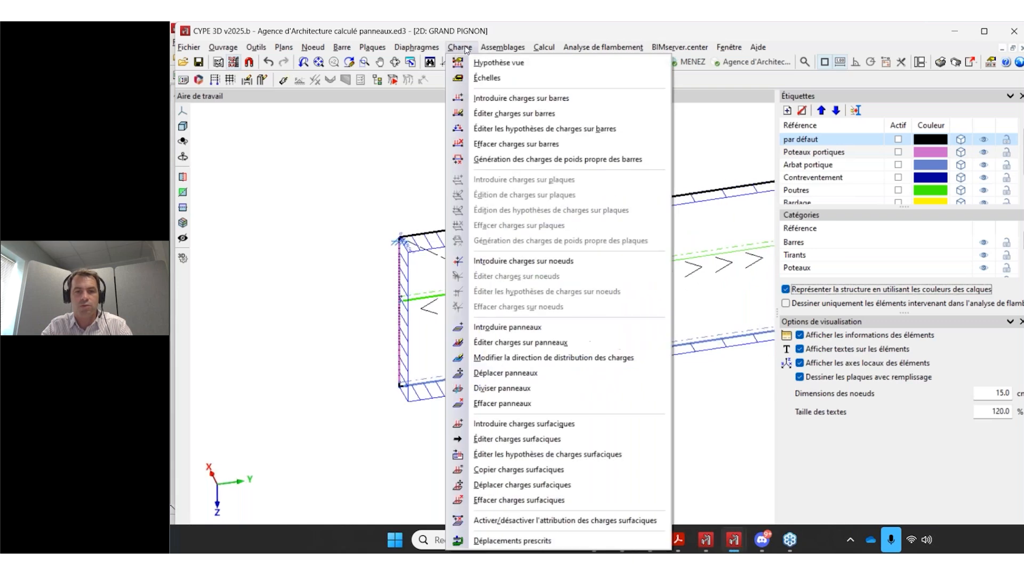
pyautogui.click(516, 389)
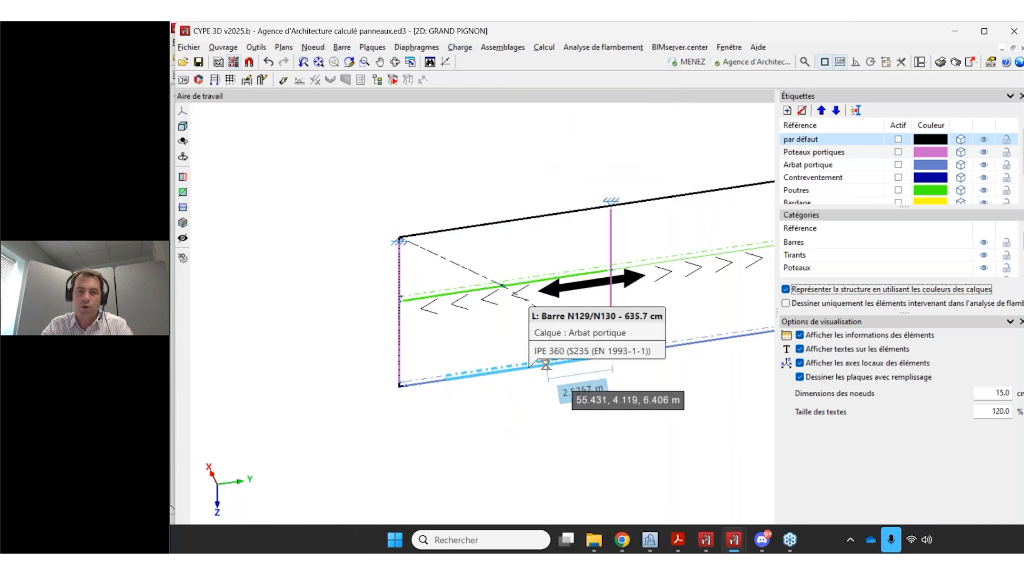
pyautogui.click(545, 365)
pyautogui.write('2.5')
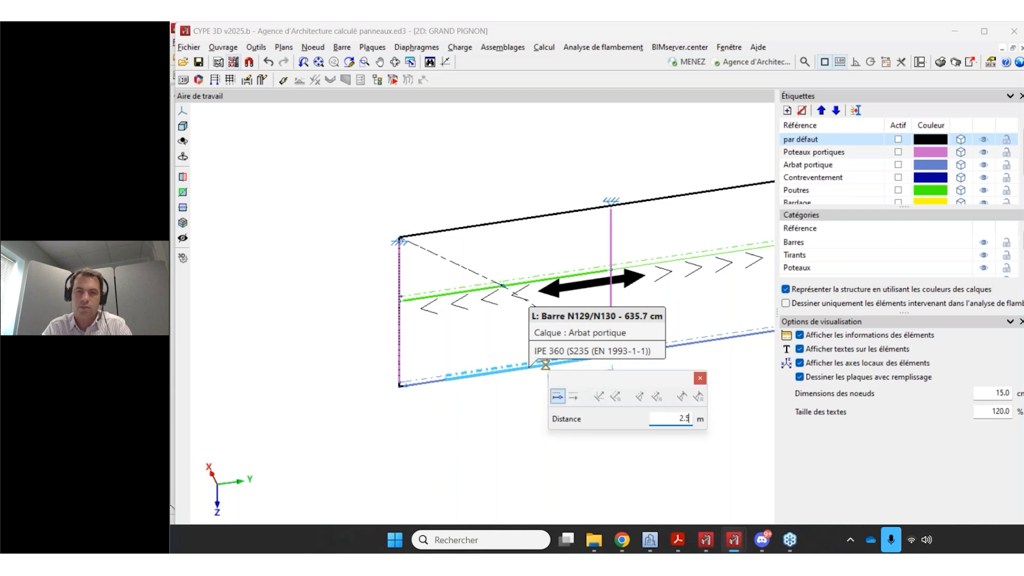
pyautogui.press('Return')
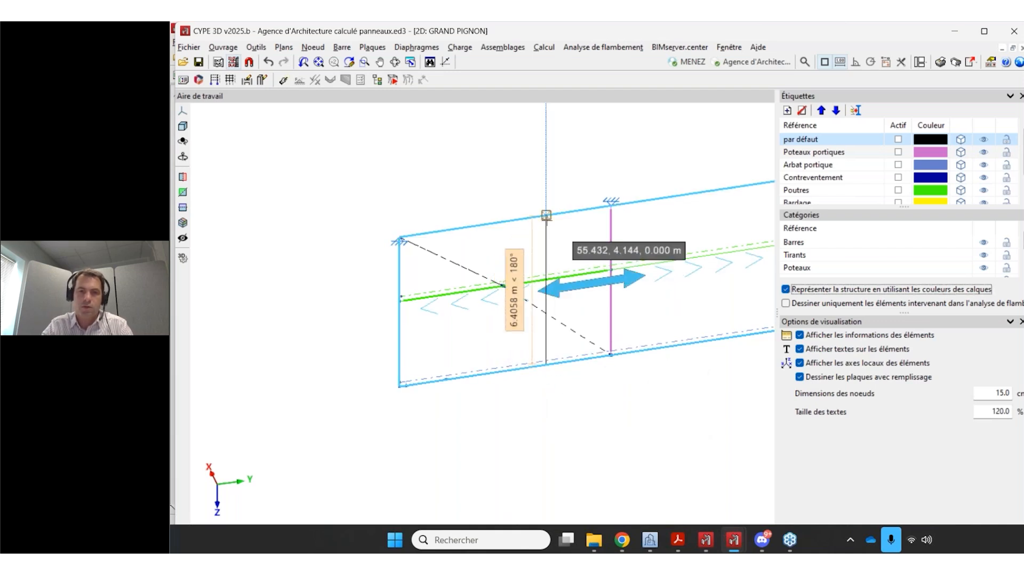
pyautogui.click(546, 216)
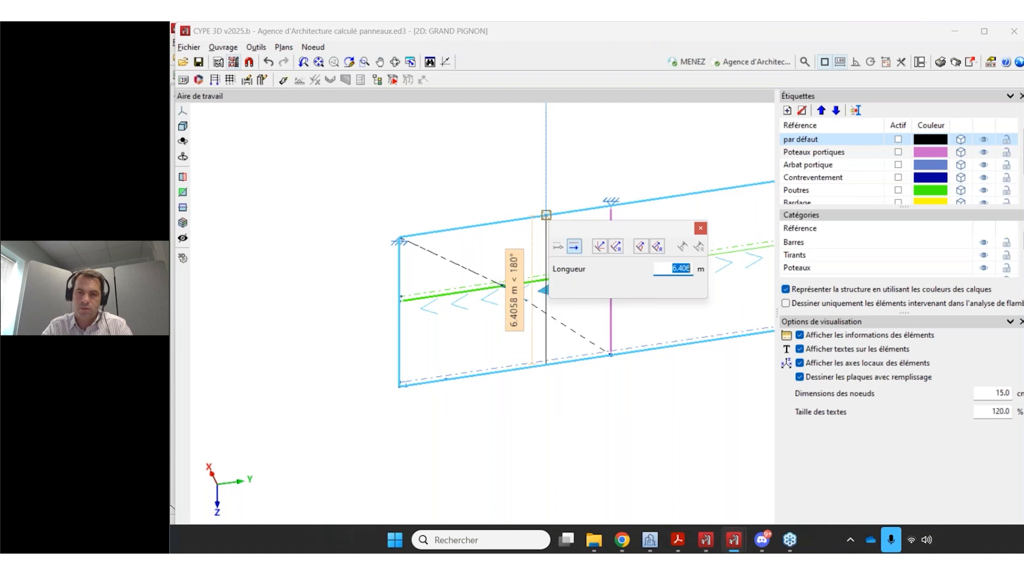
pyautogui.press('Return')
pyautogui.scroll(-2, 550, 218)
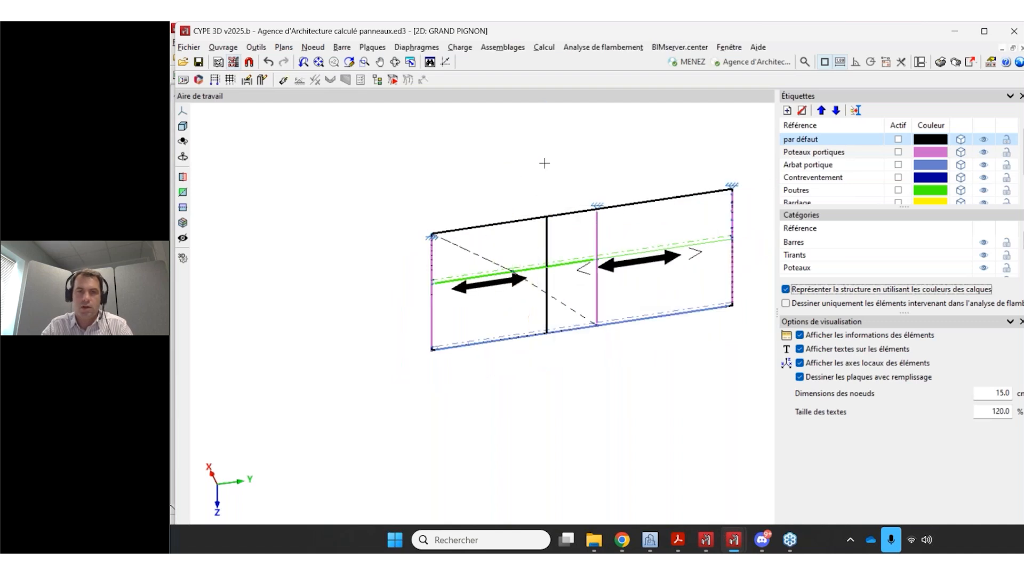
# Show the V 2 surface loads for editing, move the hypothesis properties aside, and examine the loads on both divided panels.
pyautogui.click(459, 48)
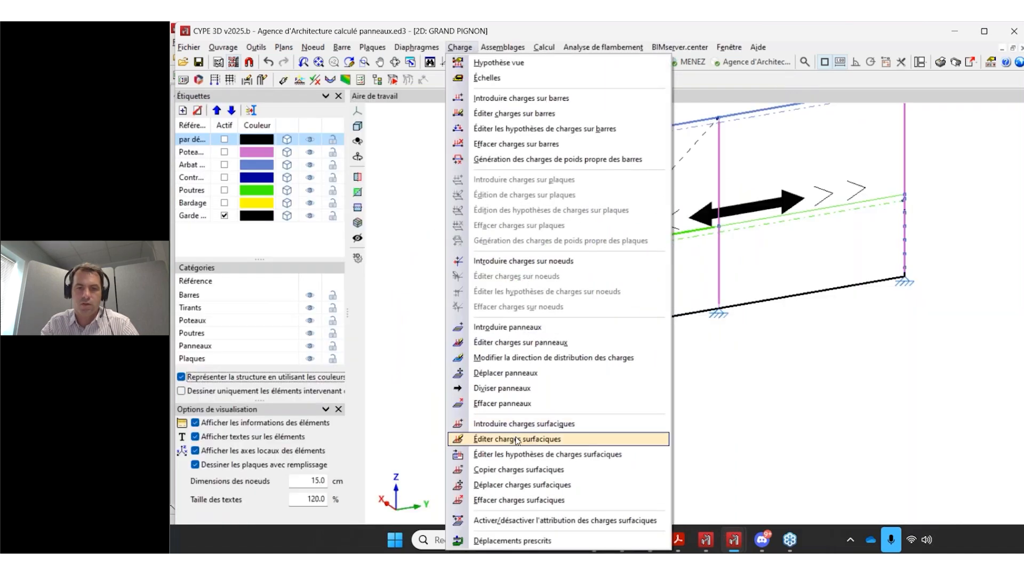
pyautogui.click(516, 439)
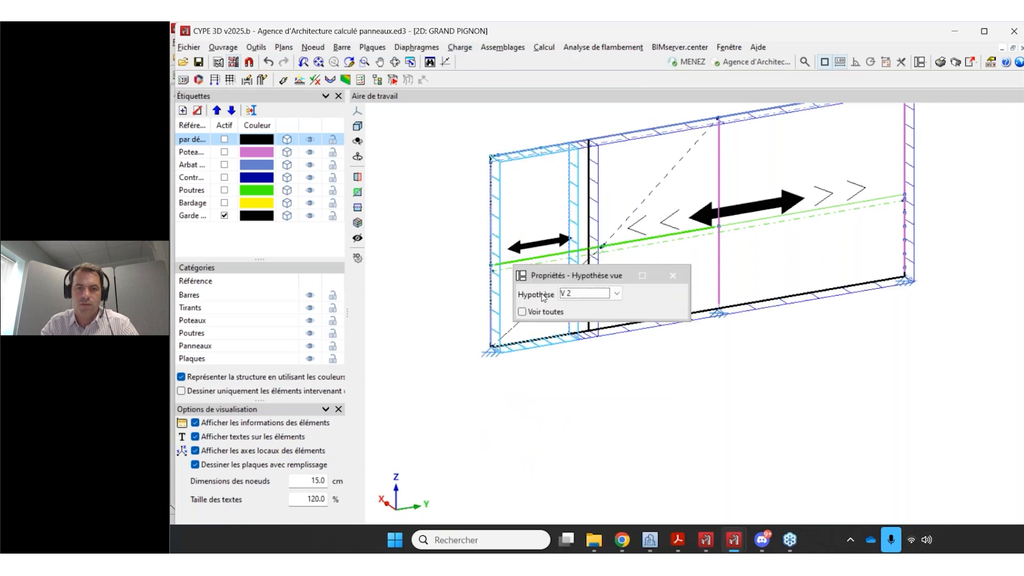
pyautogui.moveTo(557, 279); pyautogui.dragTo(716, 446)
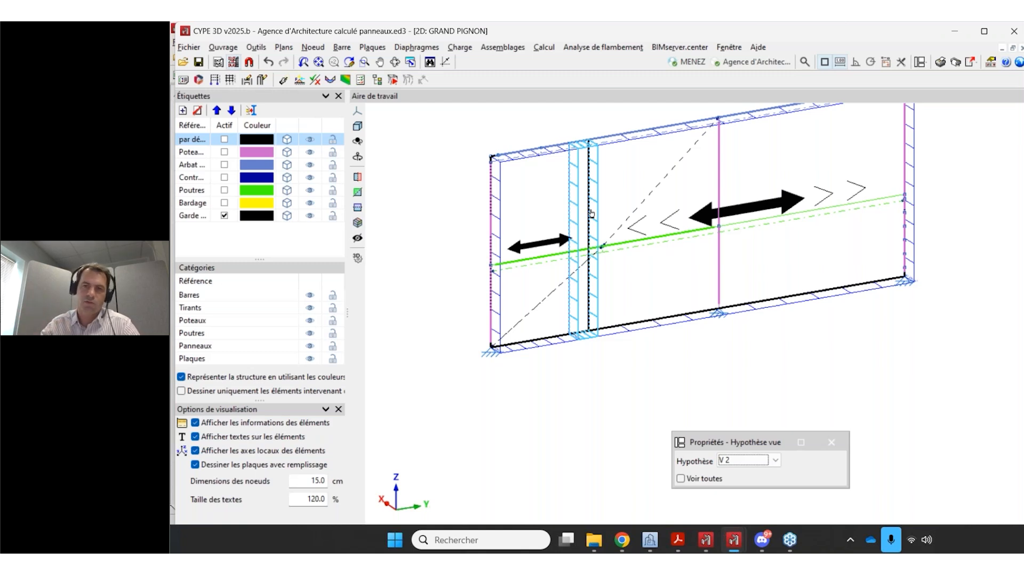
pyautogui.scroll(-3, 701, 347)
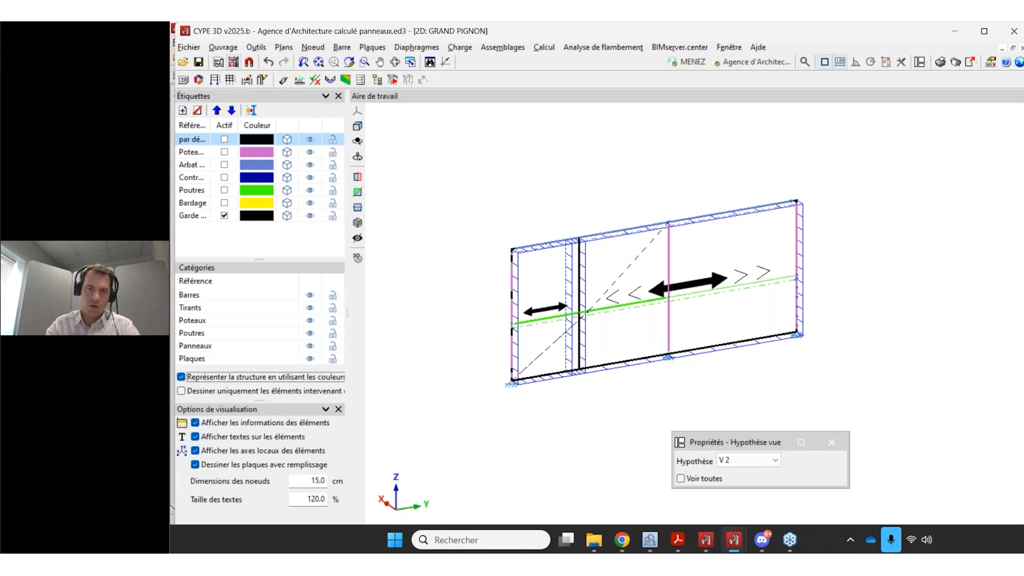
pyautogui.click(462, 47)
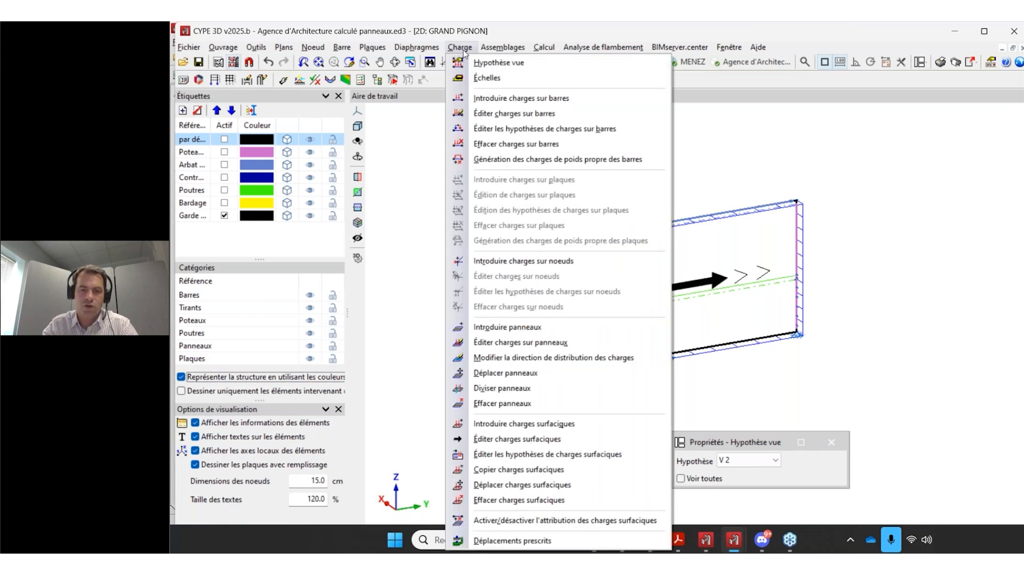
pyautogui.click(462, 48)
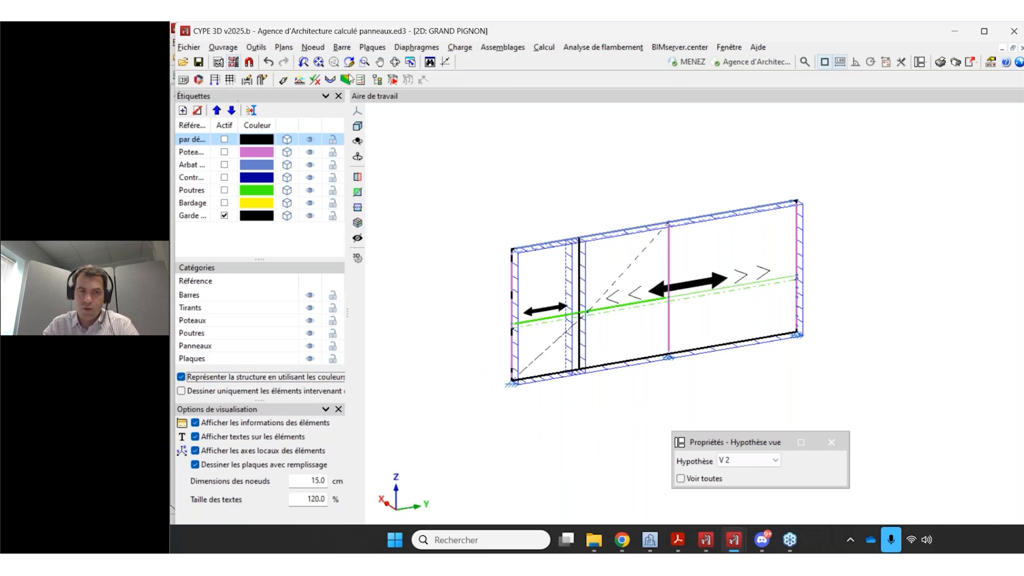
# Move the wide panel's two outer corners 1.5 m inward from the end column along the base.
pyautogui.click(462, 48)
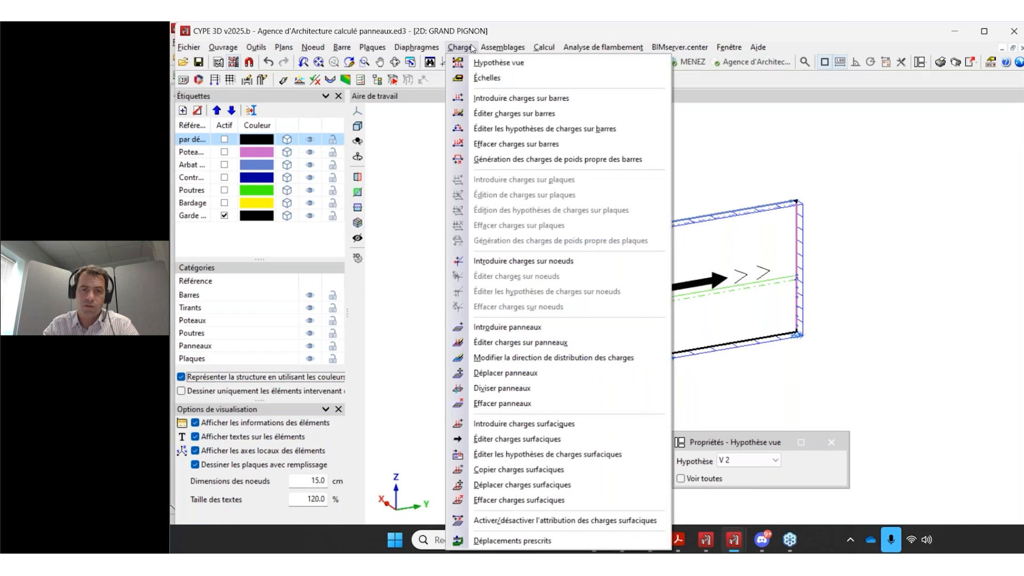
pyautogui.click(492, 375)
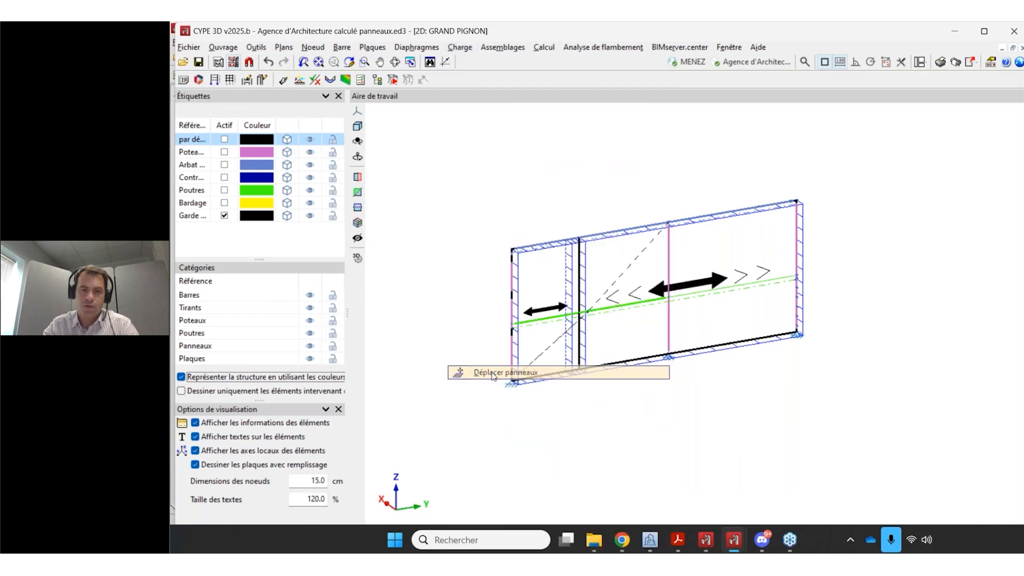
pyautogui.click(723, 364)
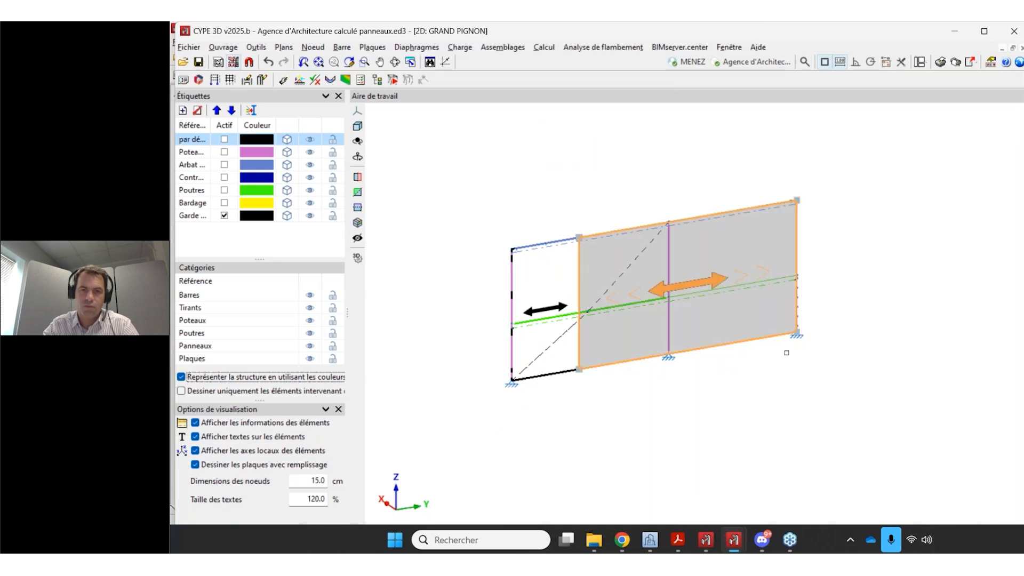
pyautogui.scroll(2, 818, 352)
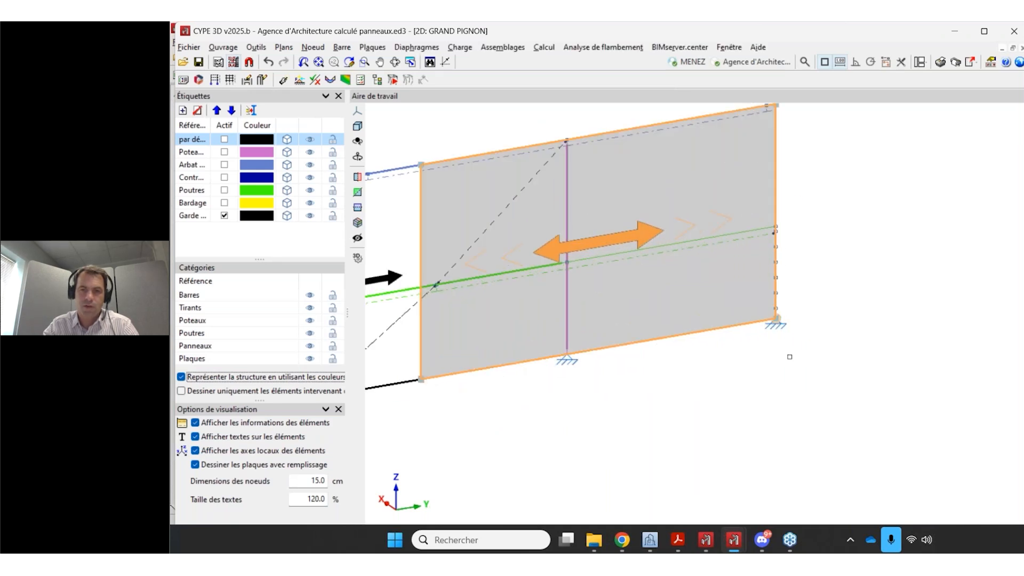
pyautogui.scroll(-1, 788, 328)
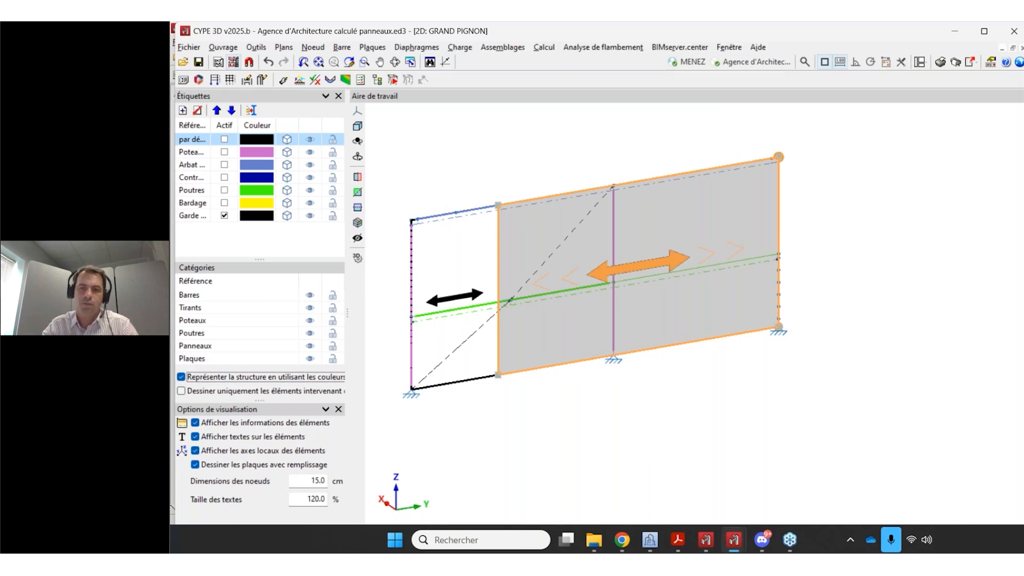
pyautogui.rightClick(808, 330)
pyautogui.click(601, 327)
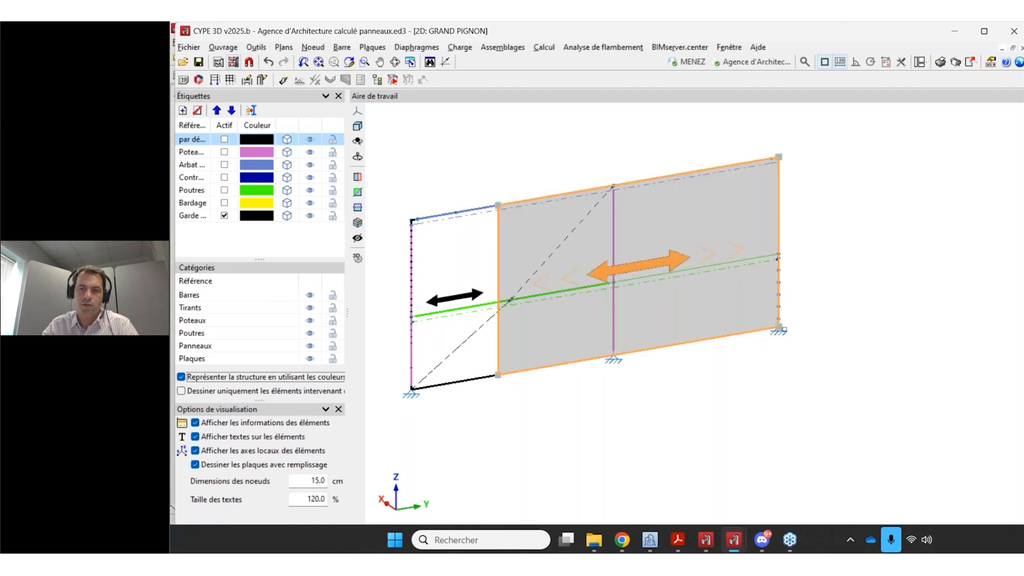
pyautogui.scroll(-1, 781, 380)
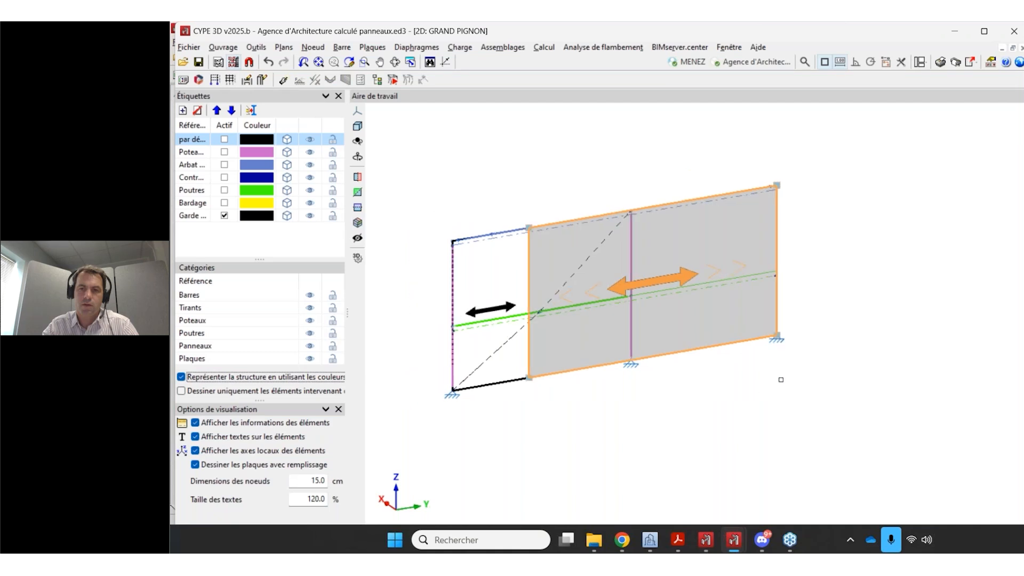
pyautogui.click(778, 336)
pyautogui.click(777, 185)
pyautogui.click(777, 335)
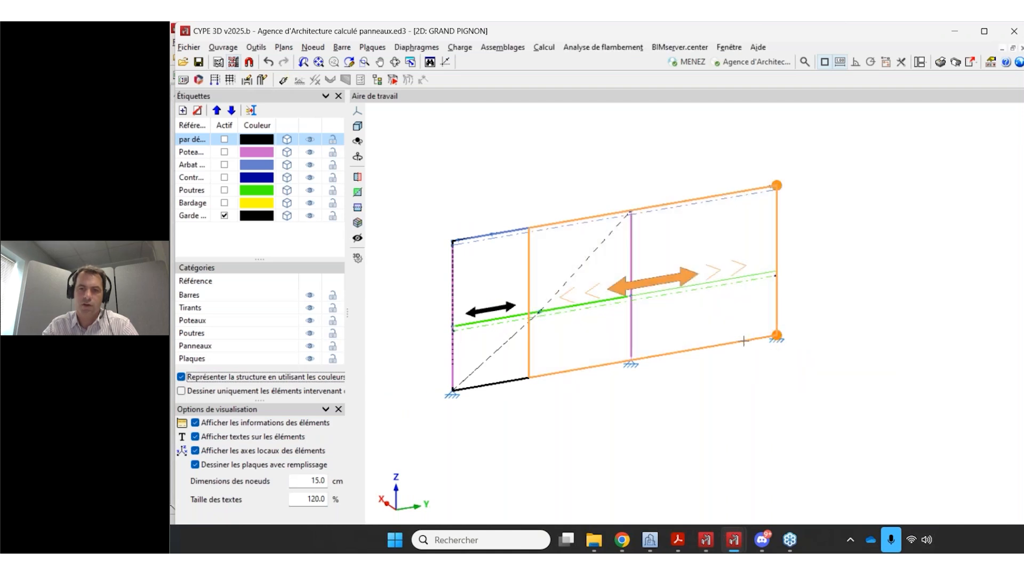
pyautogui.press('Tab')
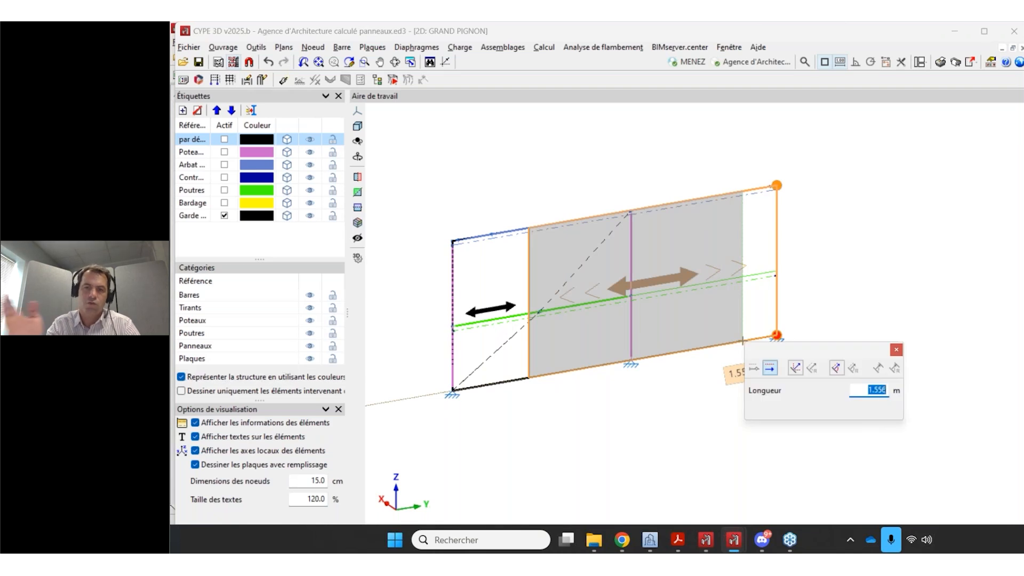
pyautogui.write('1.5')
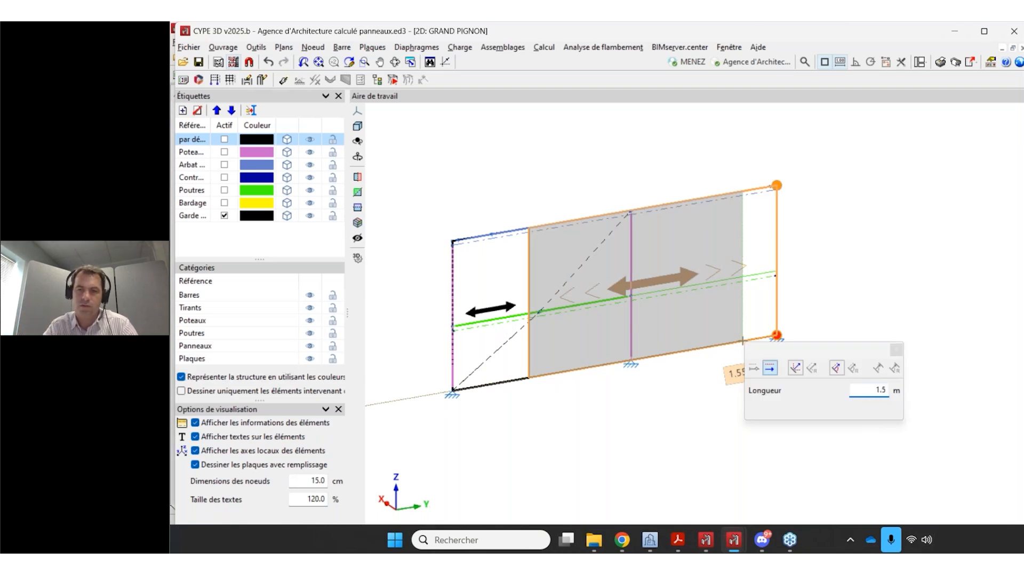
pyautogui.press('Return')
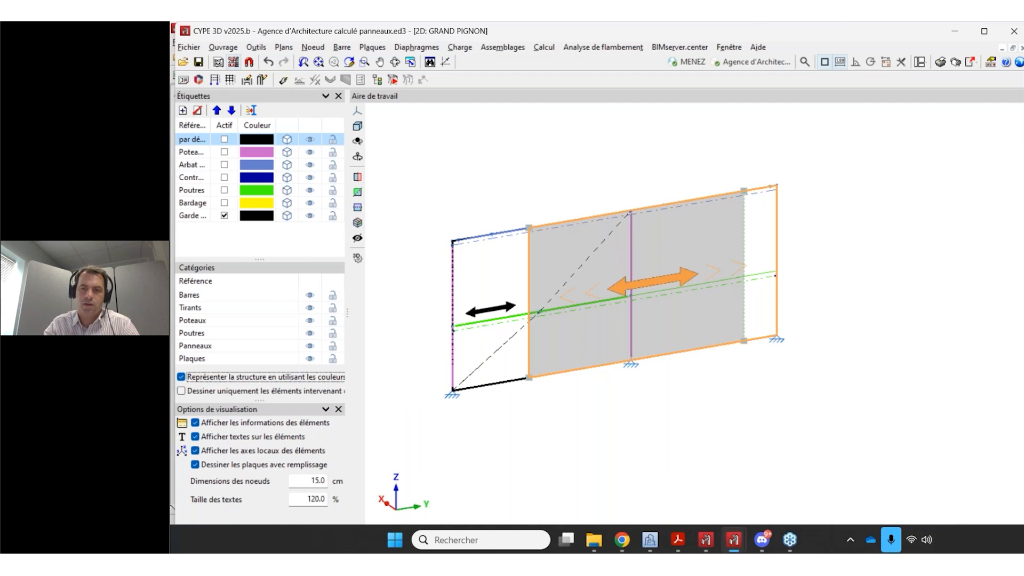
# Show the V 2 surface loads for editing again and examine them on the shortened wide panel.
pyautogui.click(459, 47)
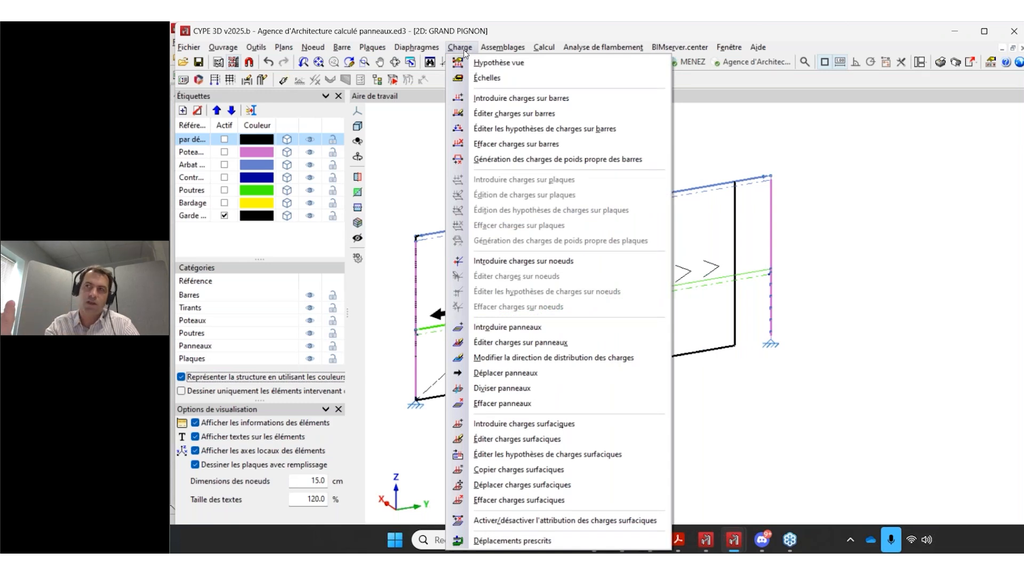
pyautogui.click(508, 438)
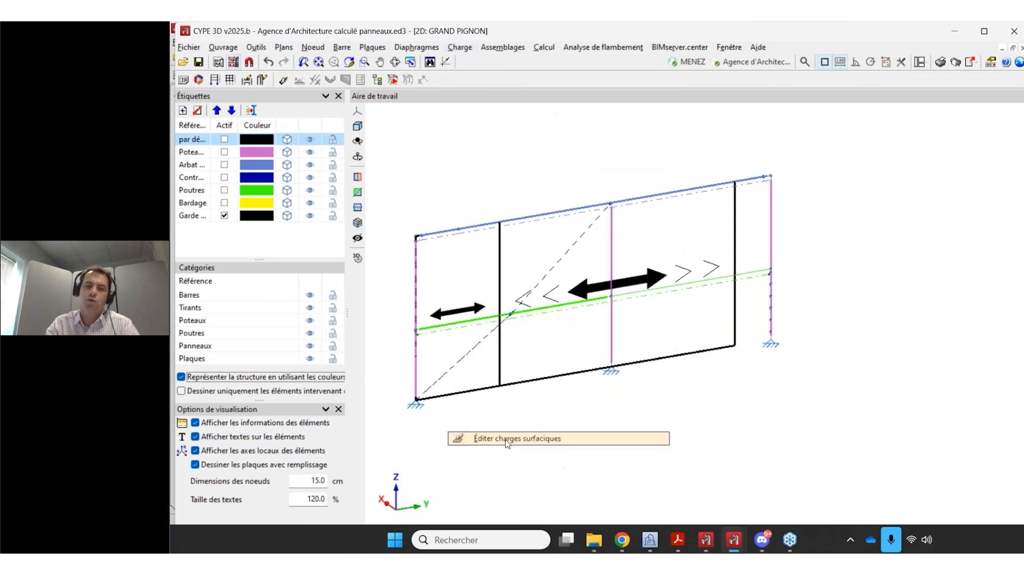
pyautogui.rightClick(694, 355)
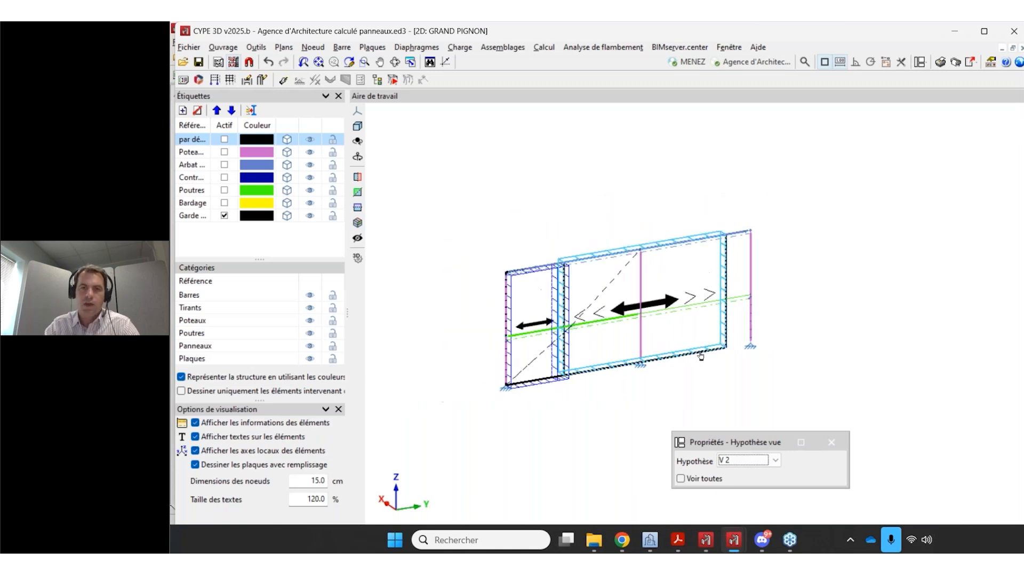
# Copy both gable panels, with only panels selectable, 20 m along Y from the node at the foot of the outer column.
pyautogui.click(267, 48)
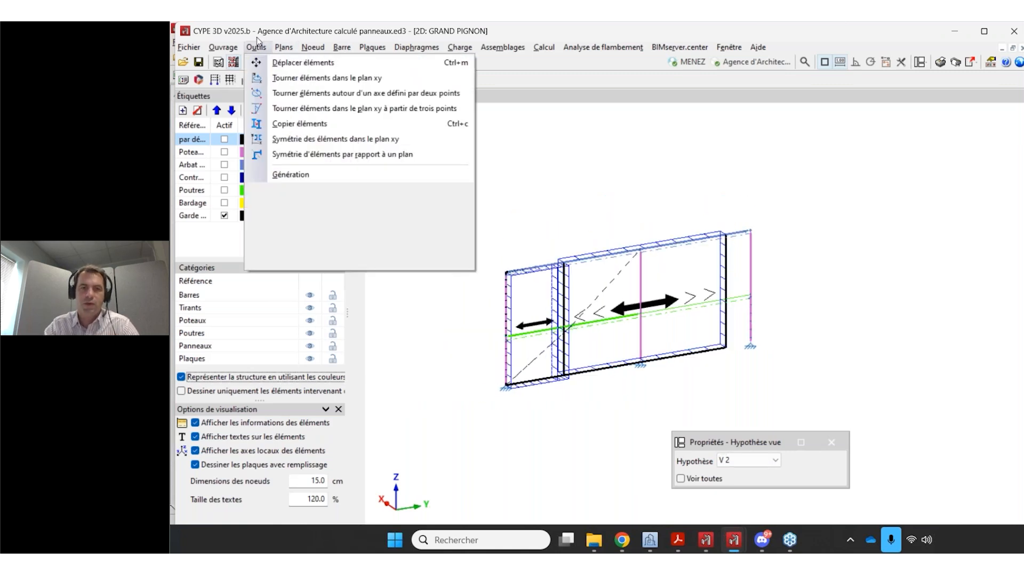
pyautogui.click(278, 124)
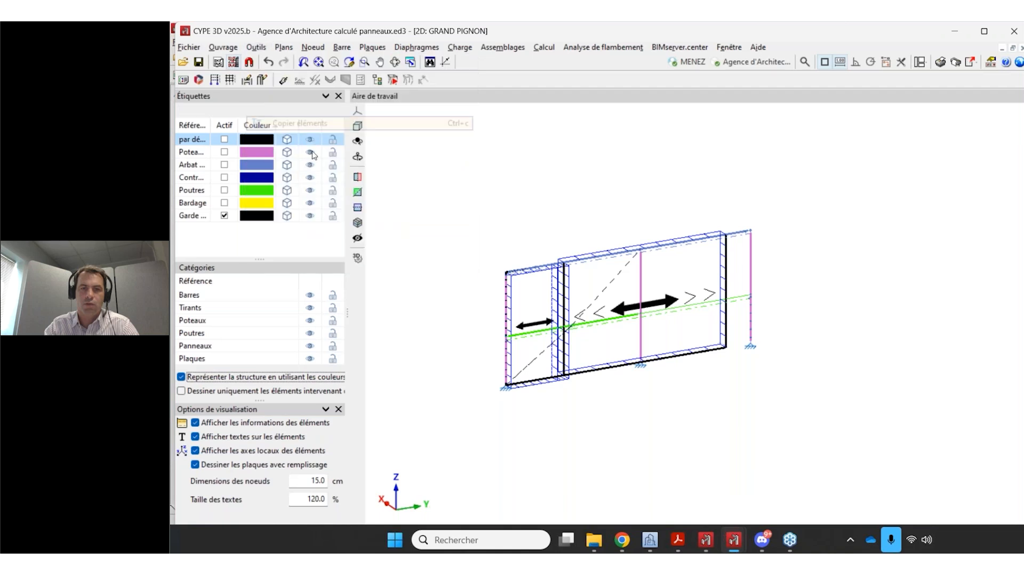
pyautogui.click(558, 273)
pyautogui.click(558, 287)
pyautogui.click(567, 329)
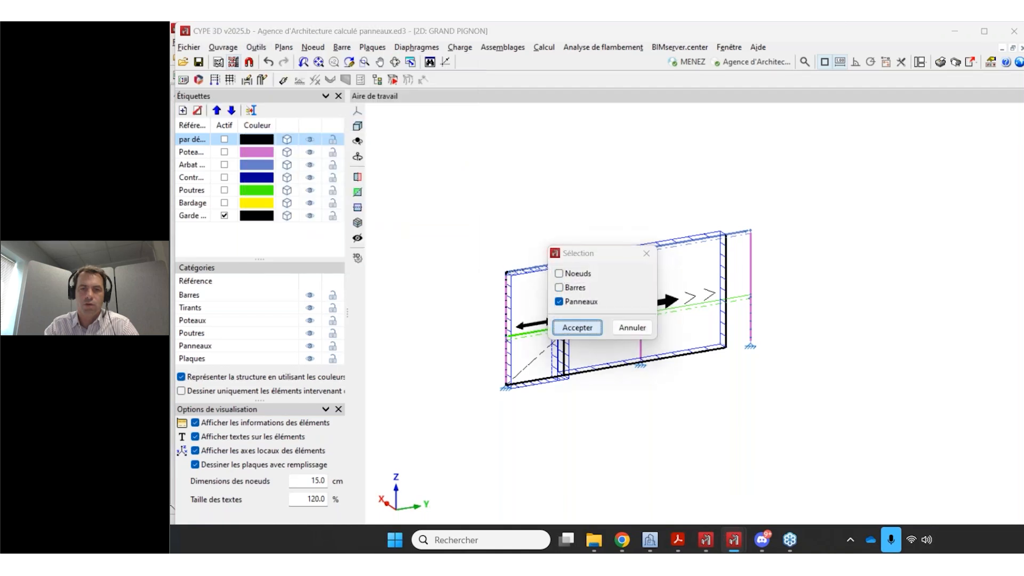
pyautogui.click(794, 414)
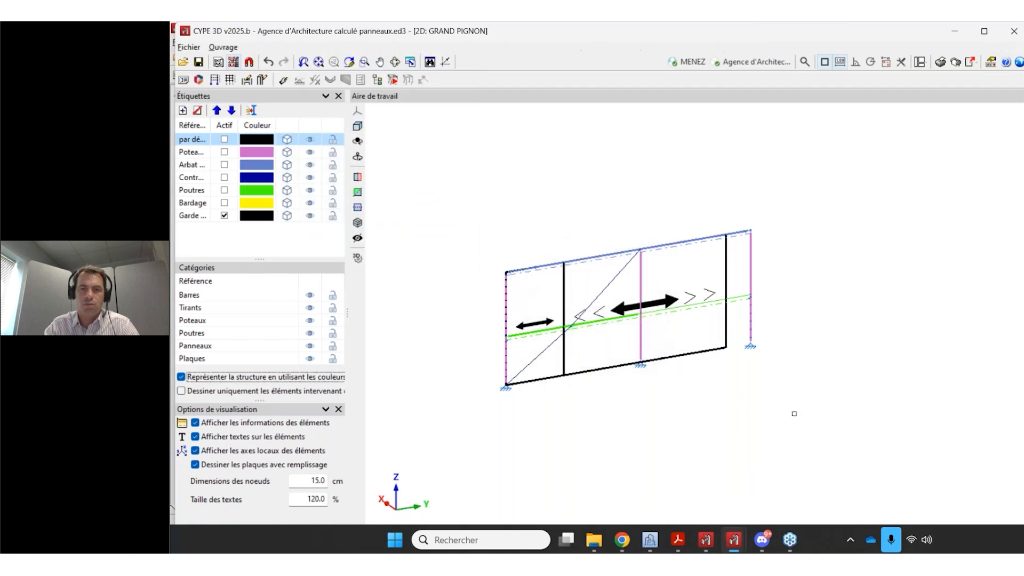
pyautogui.rightClick(791, 414)
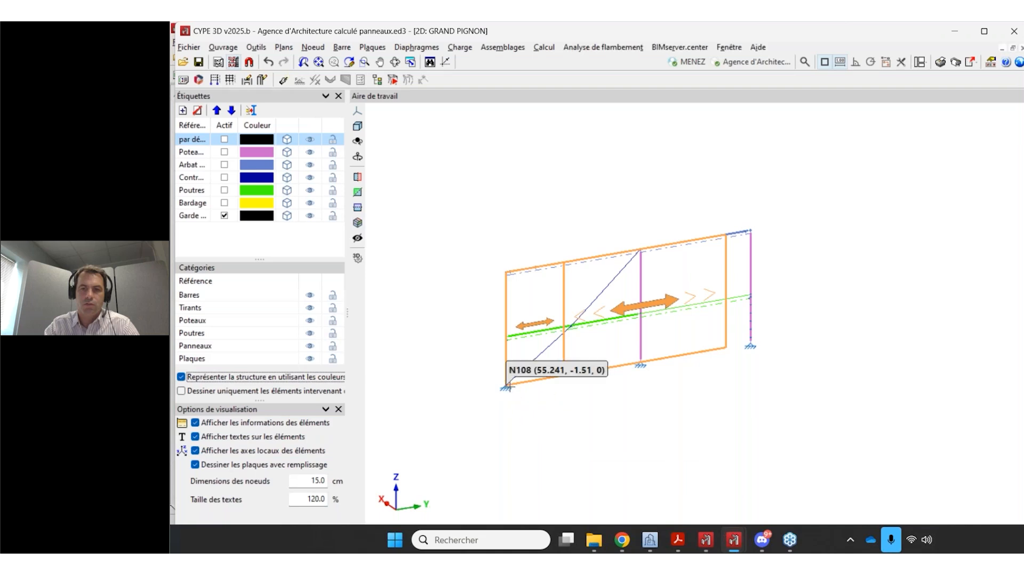
pyautogui.click(509, 387)
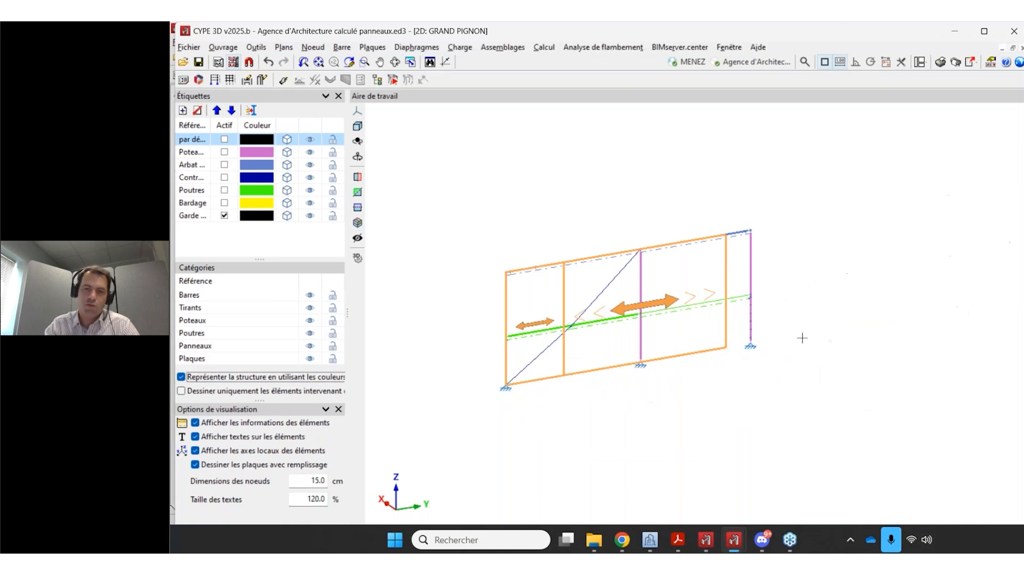
pyautogui.scroll(-1, 802, 339)
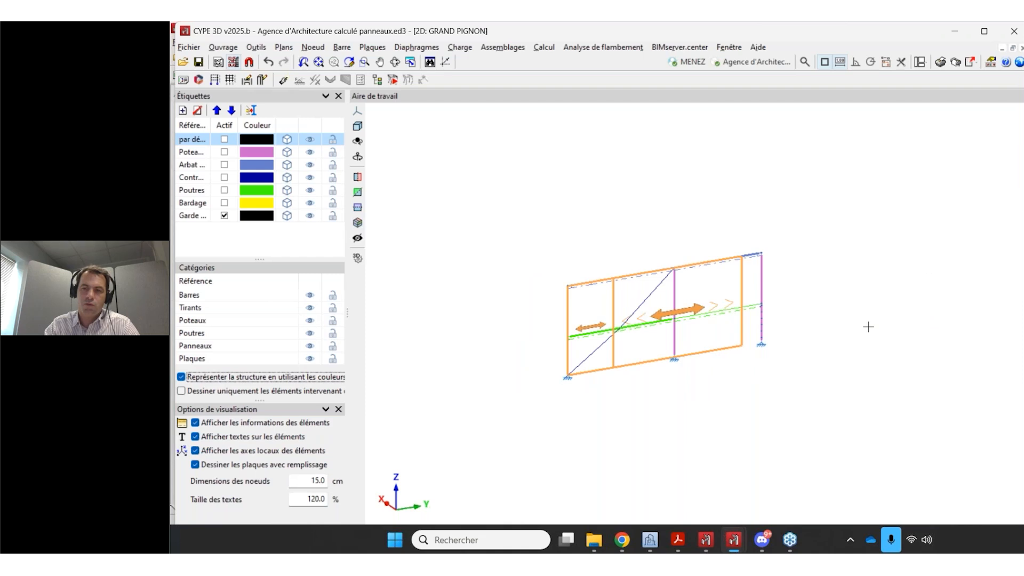
pyautogui.click(868, 327)
pyautogui.write('20')
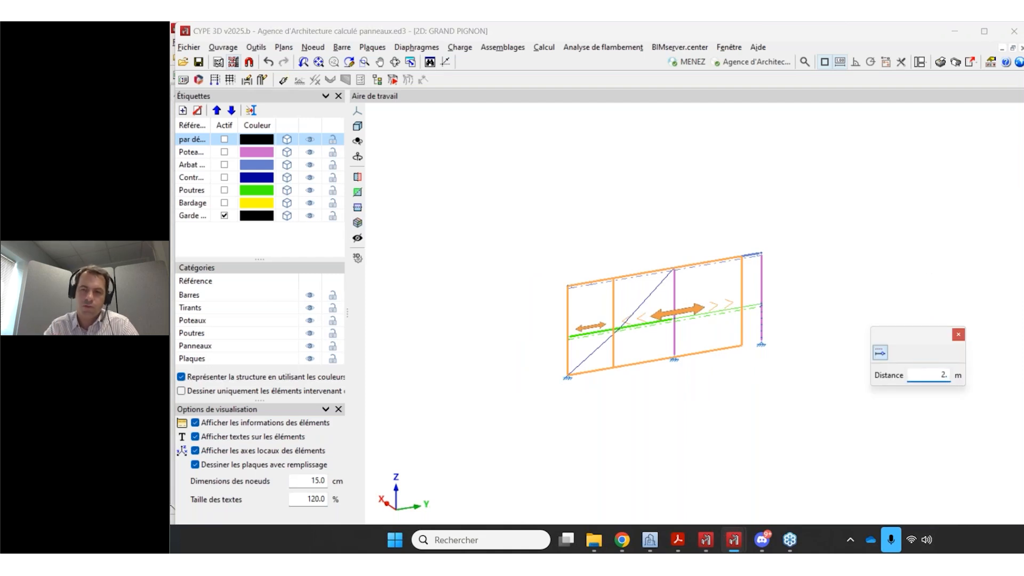
pyautogui.press('Return')
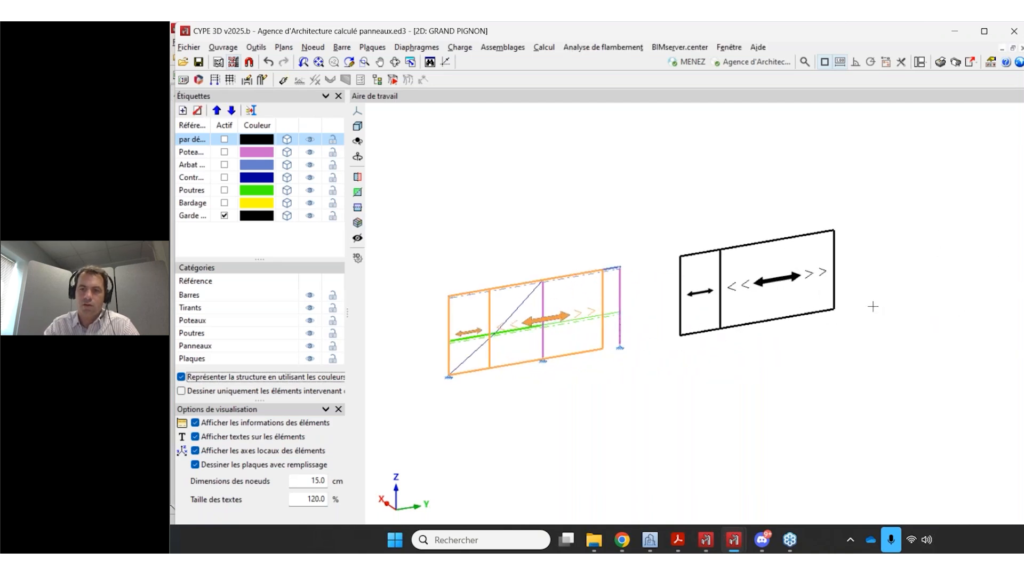
# Show the V 2 surface loads for editing and examine them on the copied panels.
pyautogui.scroll(1, 873, 305)
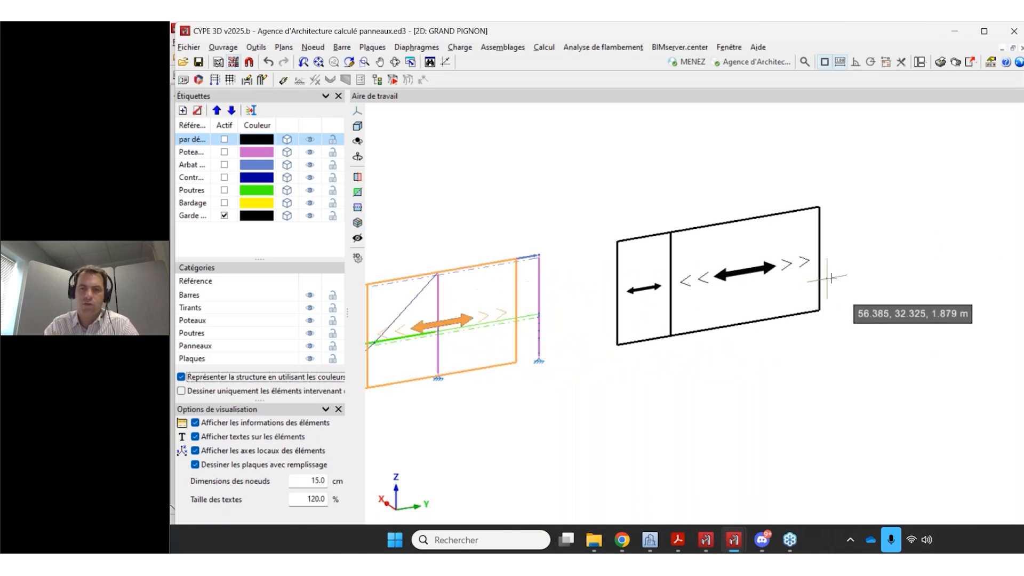
pyautogui.click(466, 51)
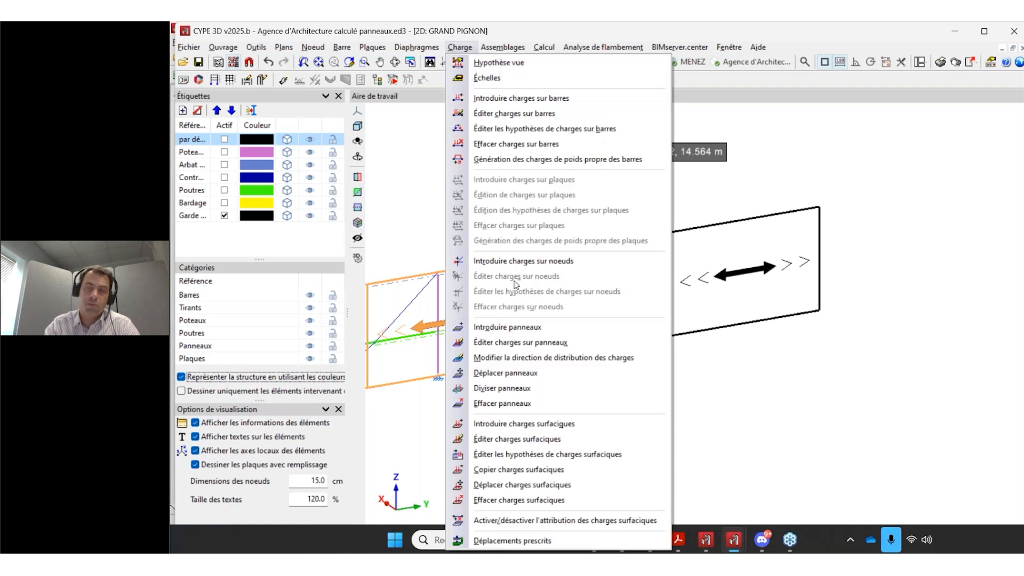
pyautogui.click(511, 440)
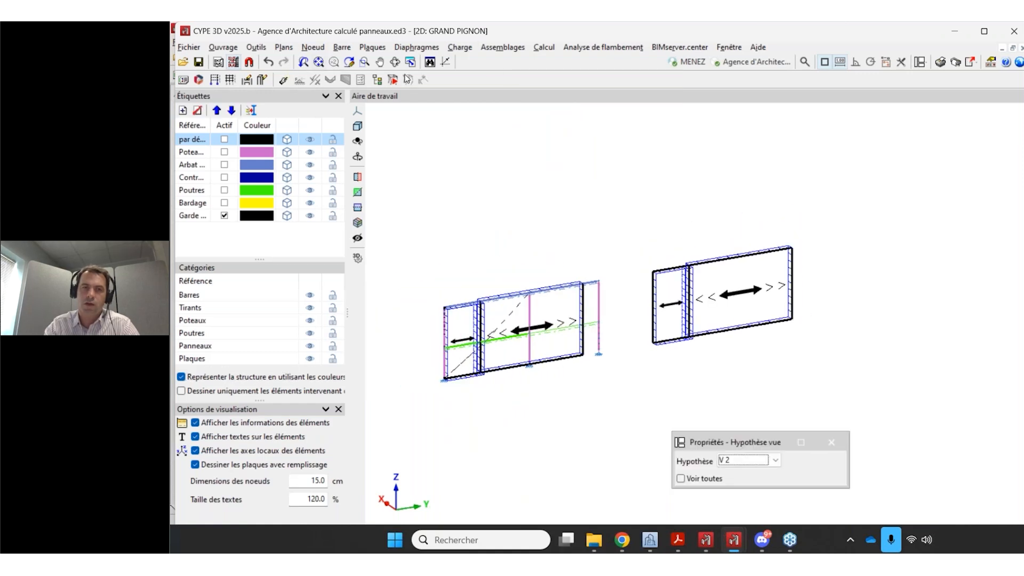
# Delete the two copied panels standing apart from the gable.
pyautogui.click(467, 51)
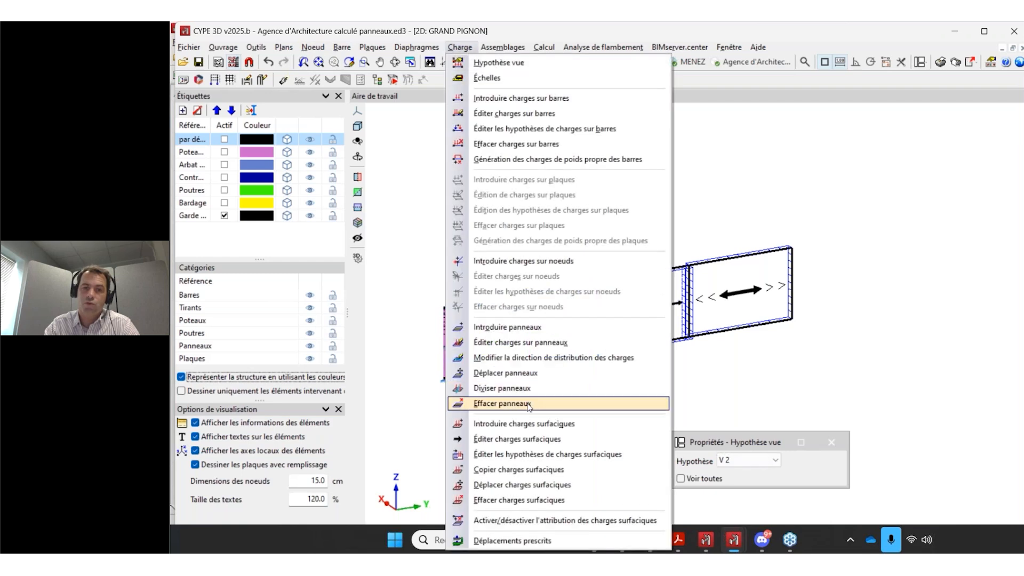
pyautogui.click(502, 403)
pyautogui.moveTo(825, 361); pyautogui.dragTo(656, 229)
pyautogui.rightClick(656, 229)
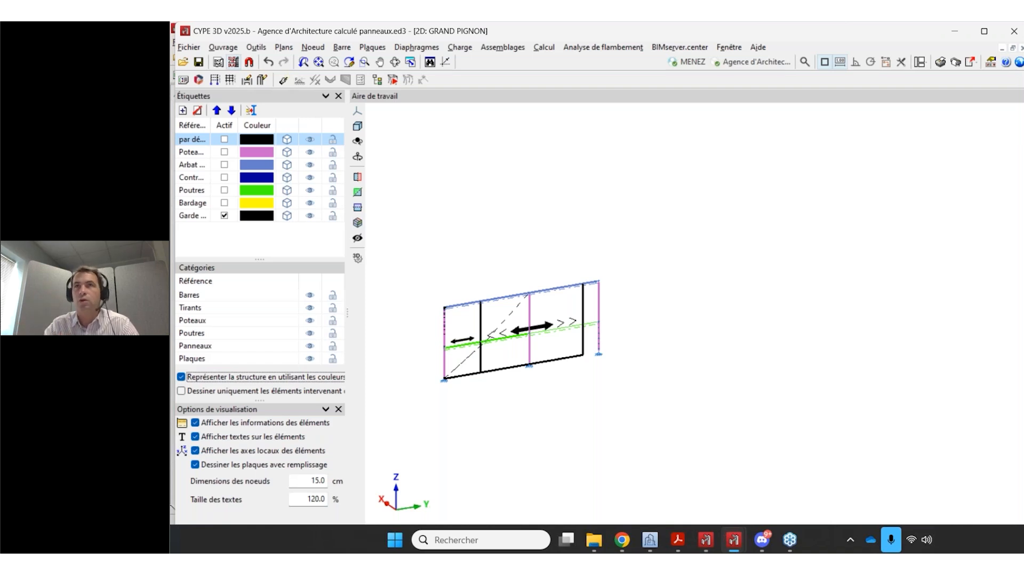
# Switch from the gable view to the last 3D: 3D view in the full list of windows.
pyautogui.moveTo(596, 252); pyautogui.dragTo(633, 253, button='middle')
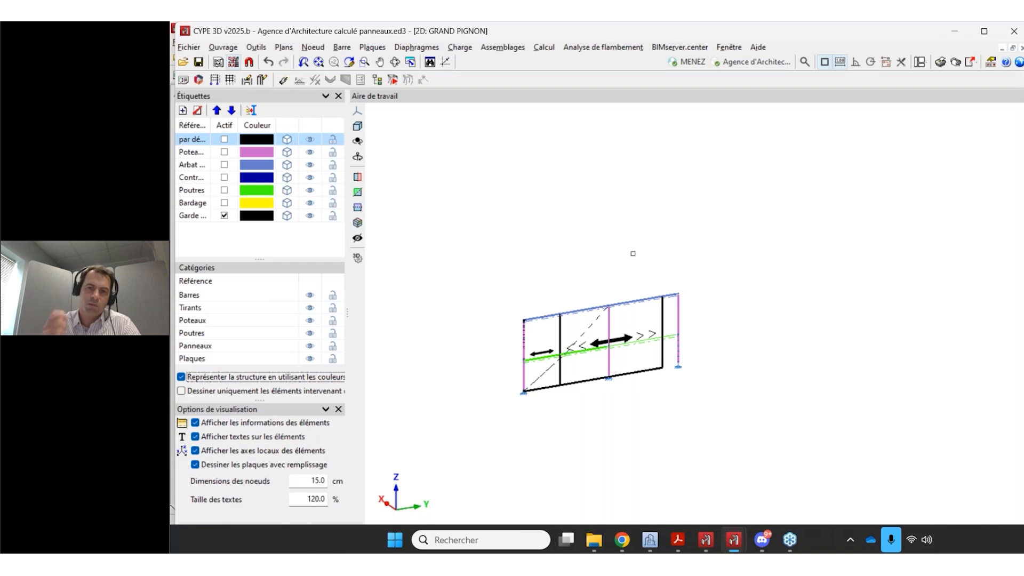
pyautogui.scroll(3, 615, 371)
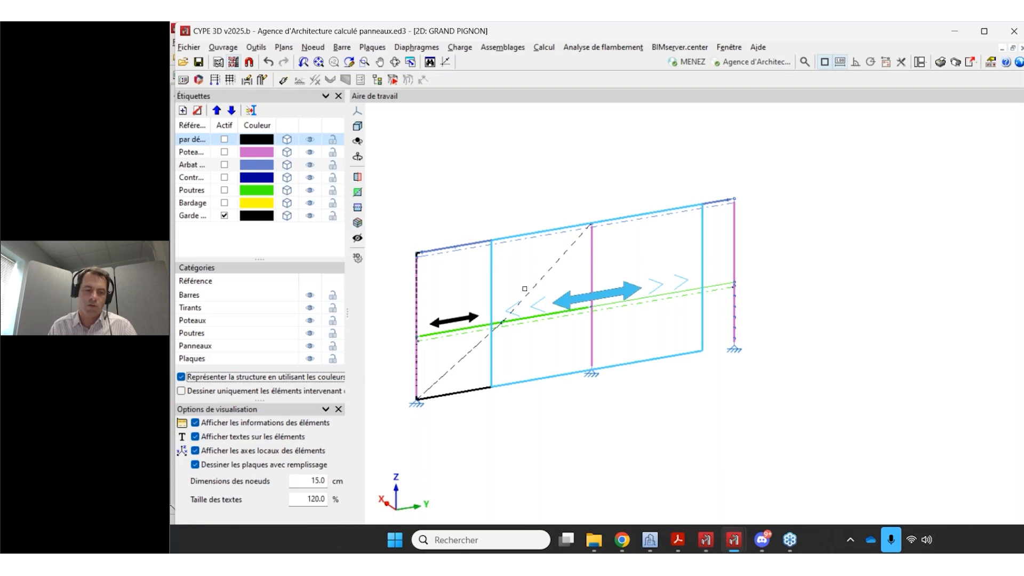
pyautogui.click(726, 48)
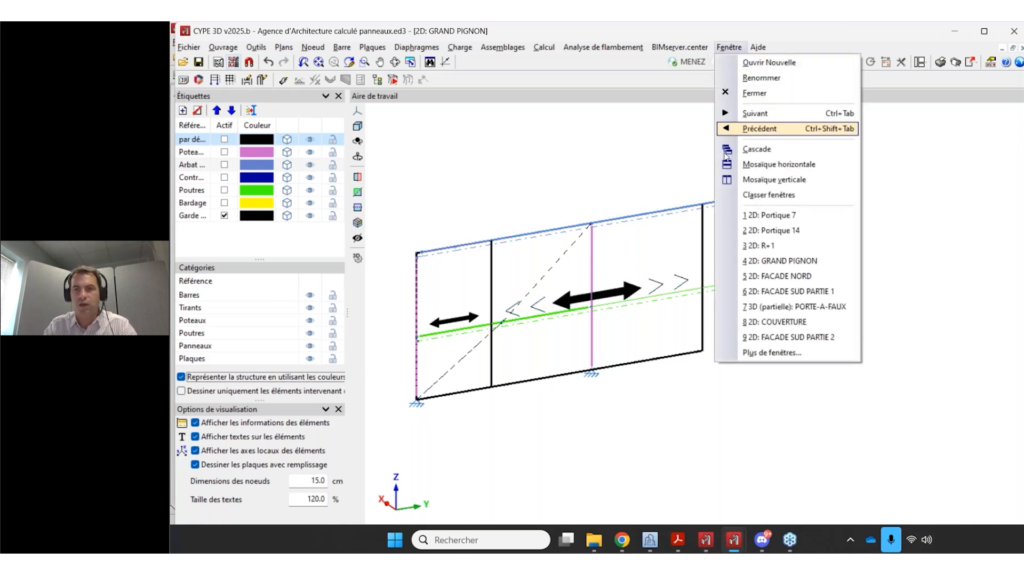
pyautogui.click(752, 354)
pyautogui.scroll(-3, 575, 367)
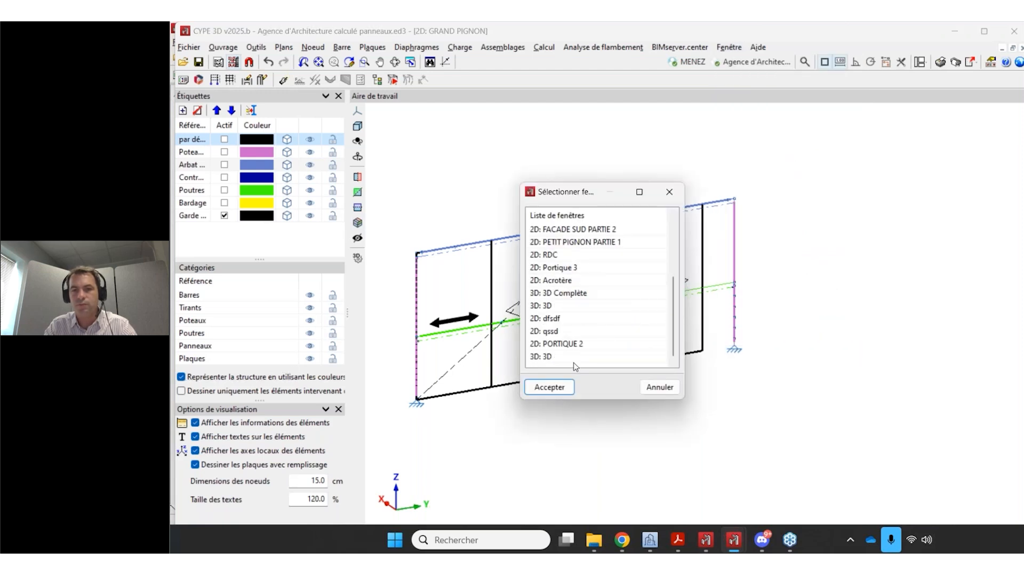
pyautogui.click(560, 357)
pyautogui.click(553, 387)
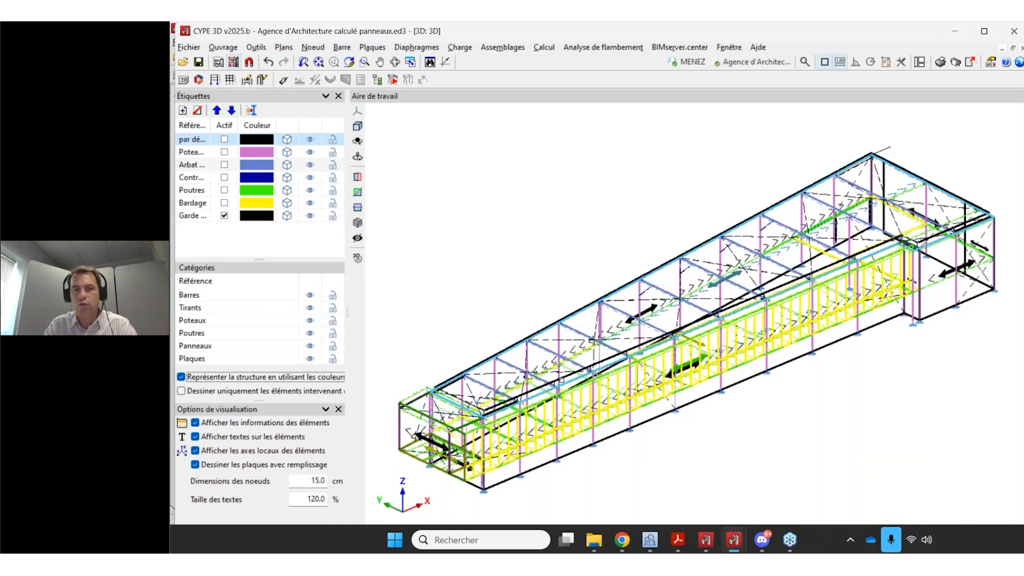
# Examine the panels across the whole 3D structure from above, looking along its length.
pyautogui.scroll(-3, 561, 380)
pyautogui.moveTo(627, 365)
pyautogui.keyDown('shift'); pyautogui.mouseDown(button='middle')
pyautogui.moveTo(690, 369)
pyautogui.moveTo(682, 387)
pyautogui.mouseUp(button='middle'); pyautogui.keyUp('shift')
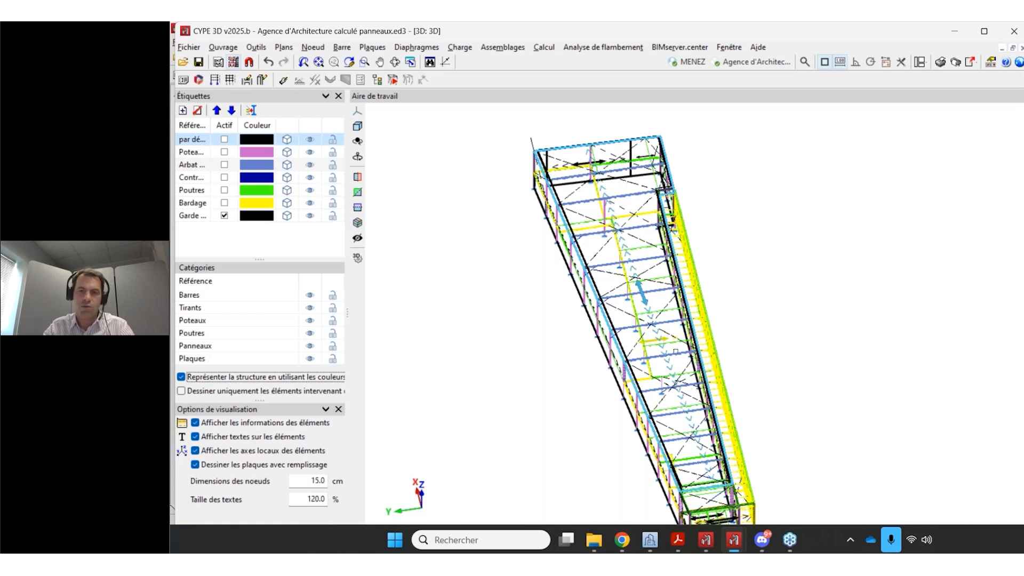
pyautogui.scroll(-1, 675, 351)
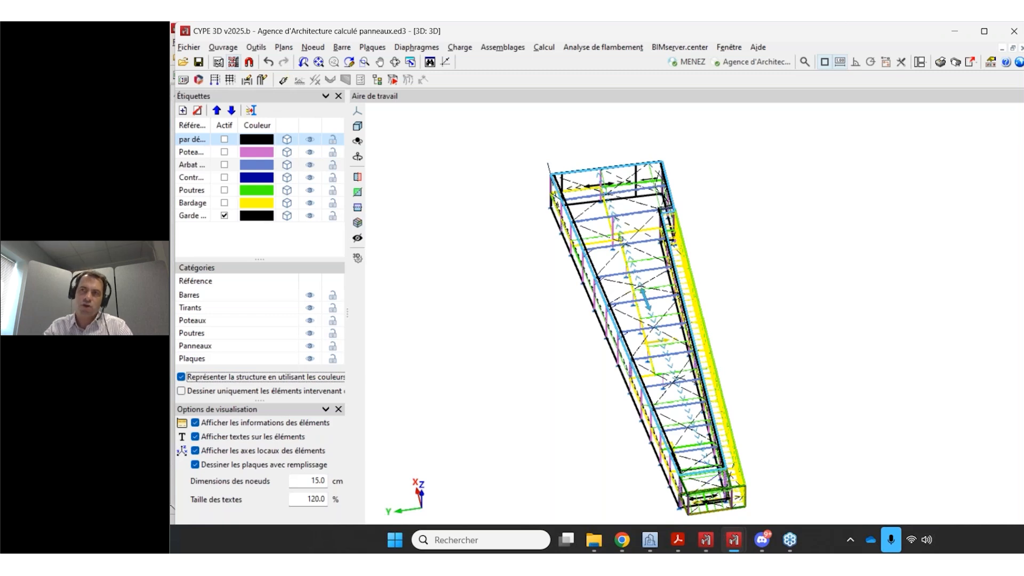
pyautogui.moveTo(606, 386); pyautogui.dragTo(579, 315, button='middle')
pyautogui.scroll(1, 603, 346)
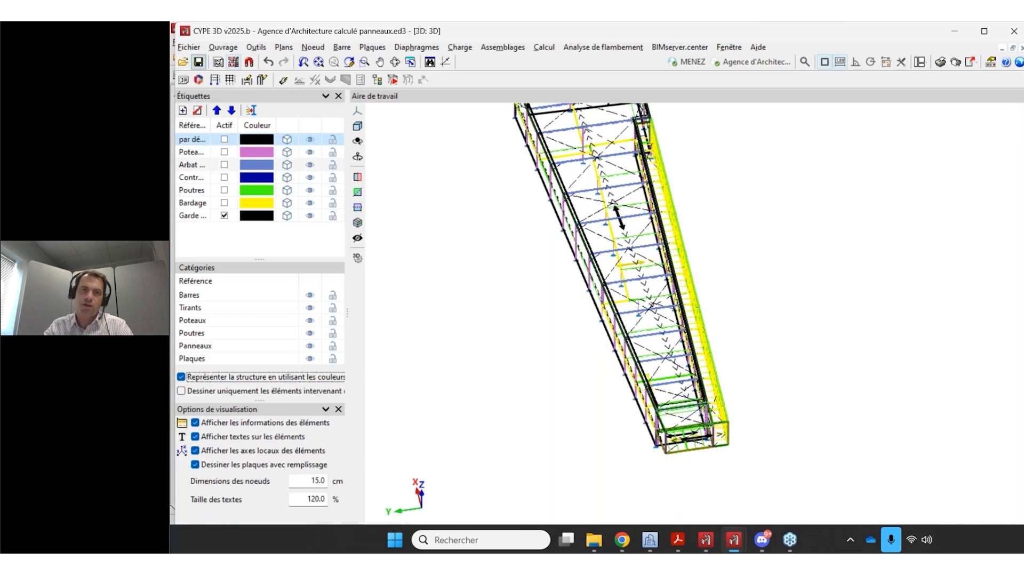
pyautogui.moveTo(578, 319); pyautogui.dragTo(593, 361, button='middle')
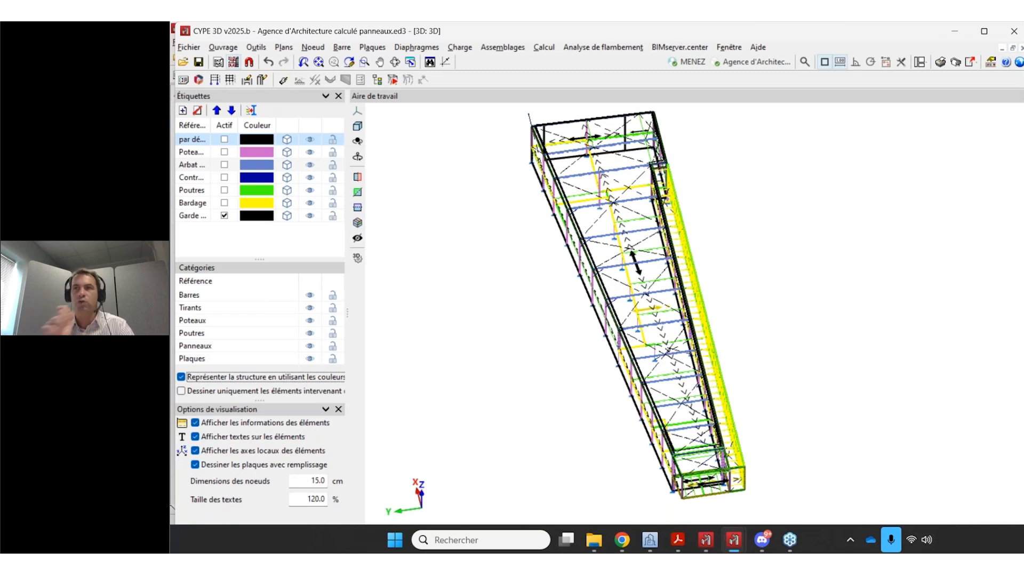
pyautogui.scroll(2, 562, 376)
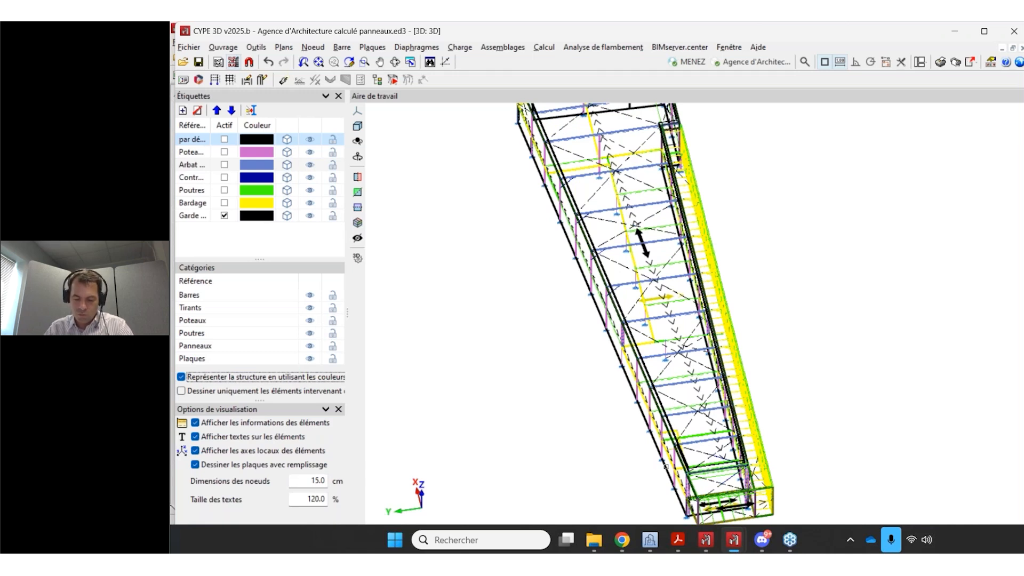
# Switch to the CYPE 3D window with Agence d'Architecture diagrammes.ed3 and draw the Portique 14 moment envelopes without fill.
pyautogui.moveTo(700, 542)
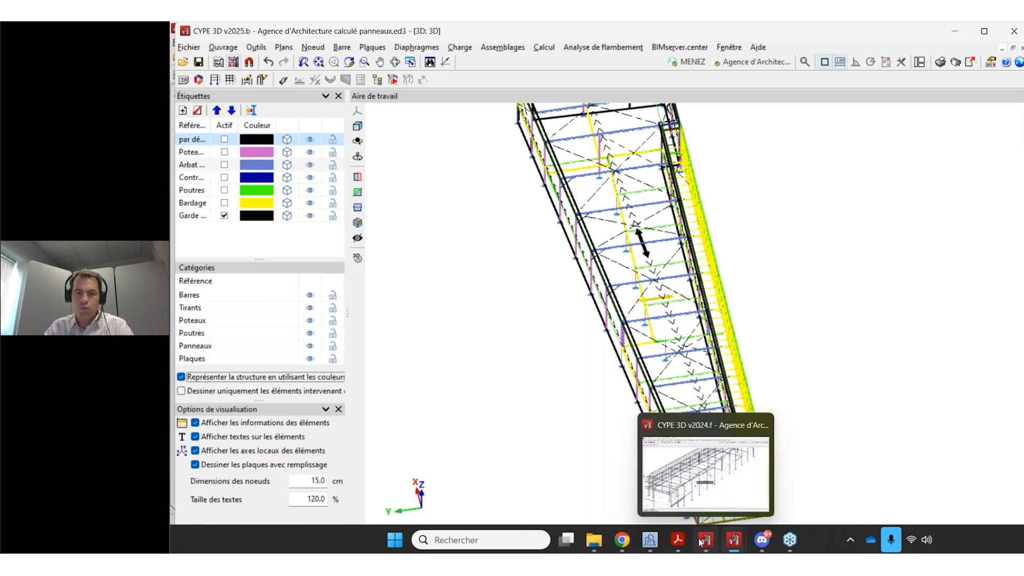
pyautogui.moveTo(736, 540)
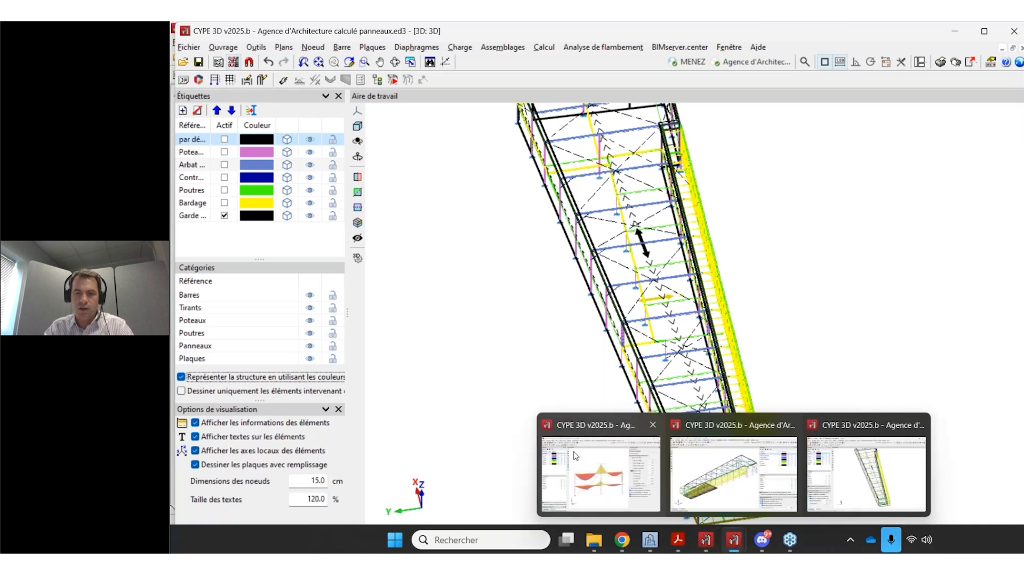
pyautogui.click(600, 474)
pyautogui.click(811, 431)
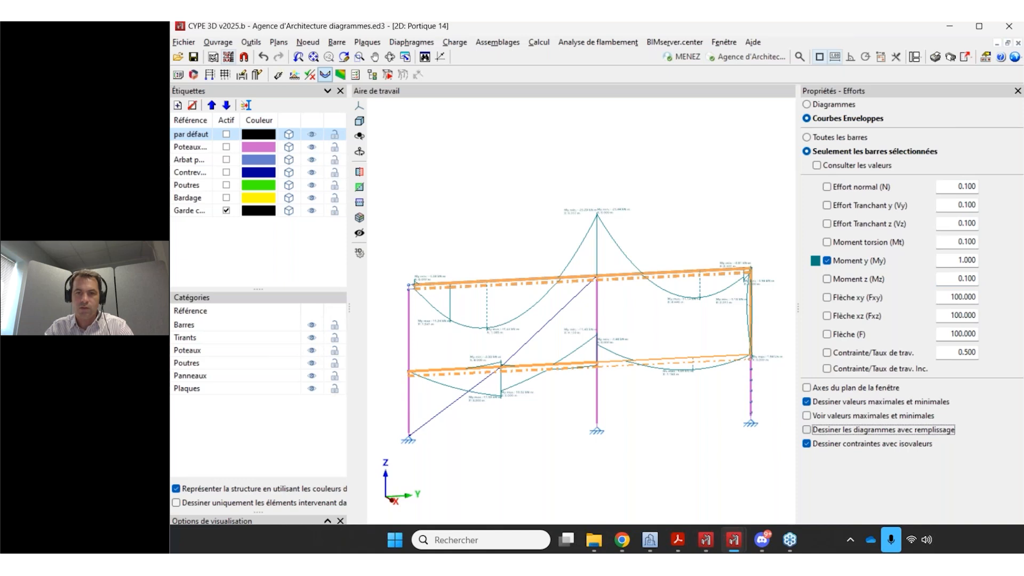
pyautogui.scroll(2, 666, 309)
pyautogui.scroll(-3, 666, 305)
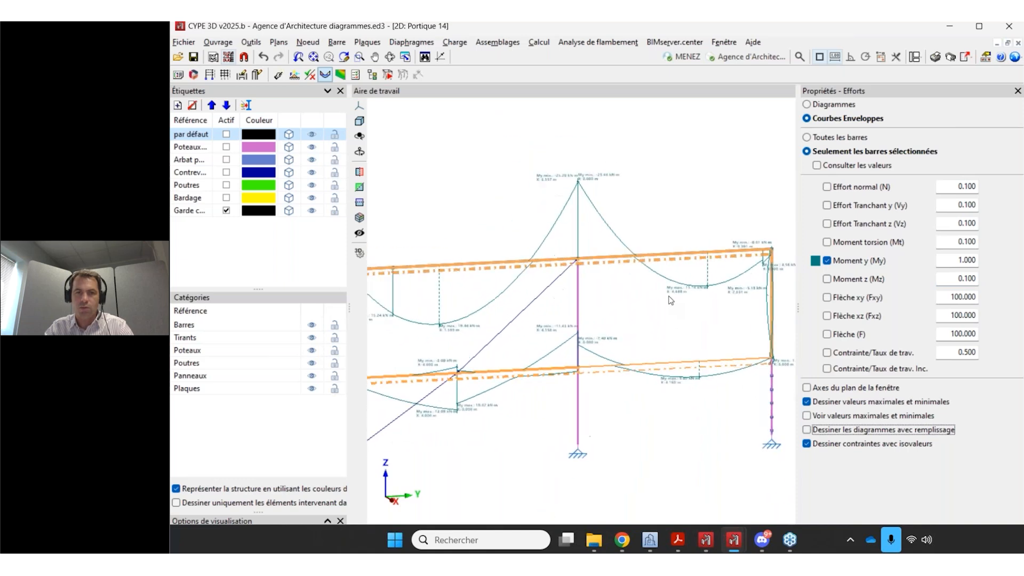
# Draw the Moment y envelopes with fill and examine them along both beam levels of the frame.
pyautogui.click(813, 430)
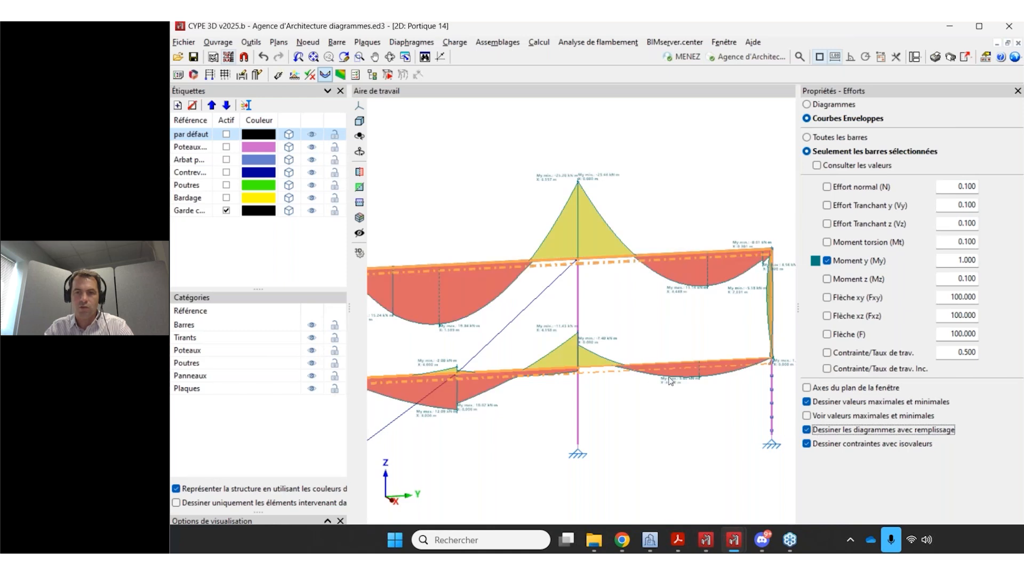
pyautogui.moveTo(587, 350); pyautogui.dragTo(613, 328, button='middle')
pyautogui.scroll(1, 613, 328)
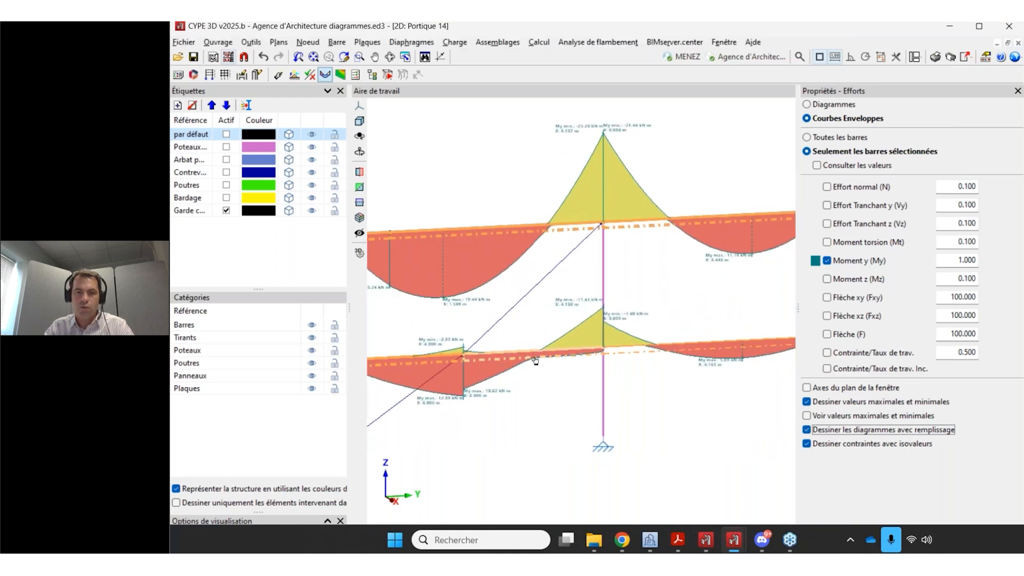
pyautogui.scroll(-2, 534, 360)
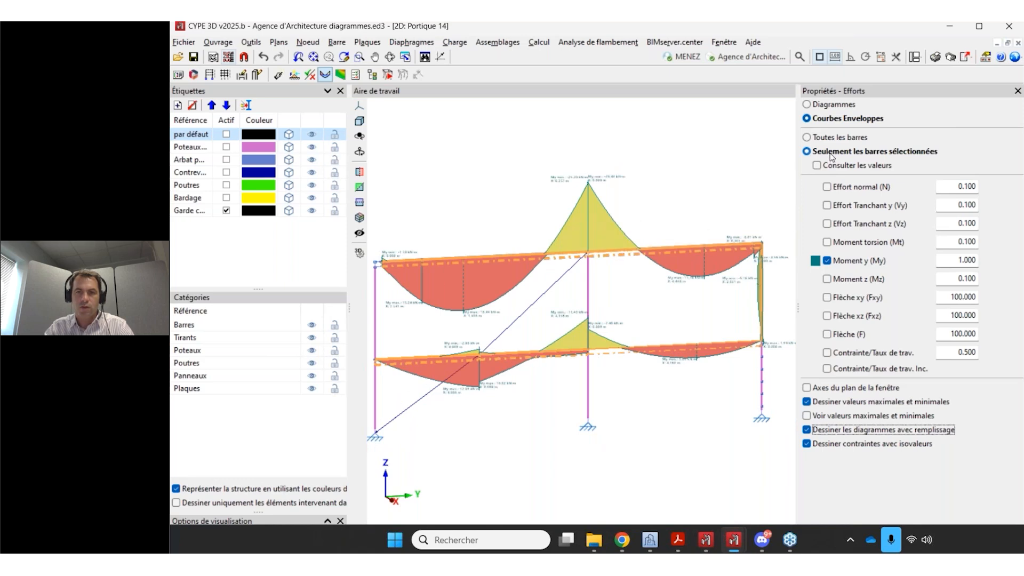
pyautogui.scroll(-1, 545, 318)
pyautogui.moveTo(546, 318)
pyautogui.mouseDown(button='middle')
pyautogui.moveTo(704, 318)
pyautogui.moveTo(507, 331)
pyautogui.moveTo(549, 322)
pyautogui.mouseUp(button='middle')
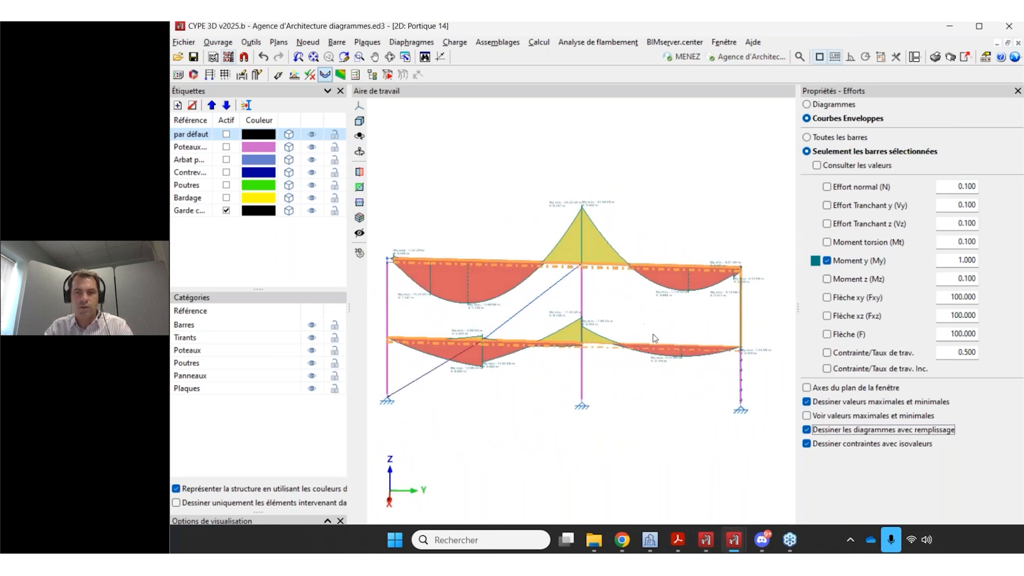
# Display the envelopes on all bars, replacing Moment y with Effort Tranchant z (Vz) at a scale of 1.
pyautogui.click(827, 139)
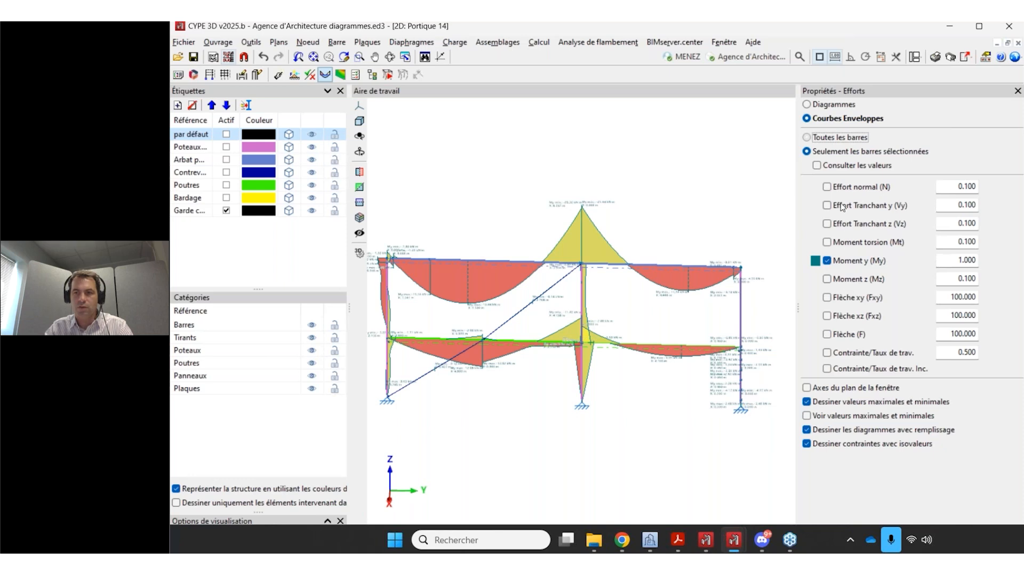
pyautogui.click(836, 260)
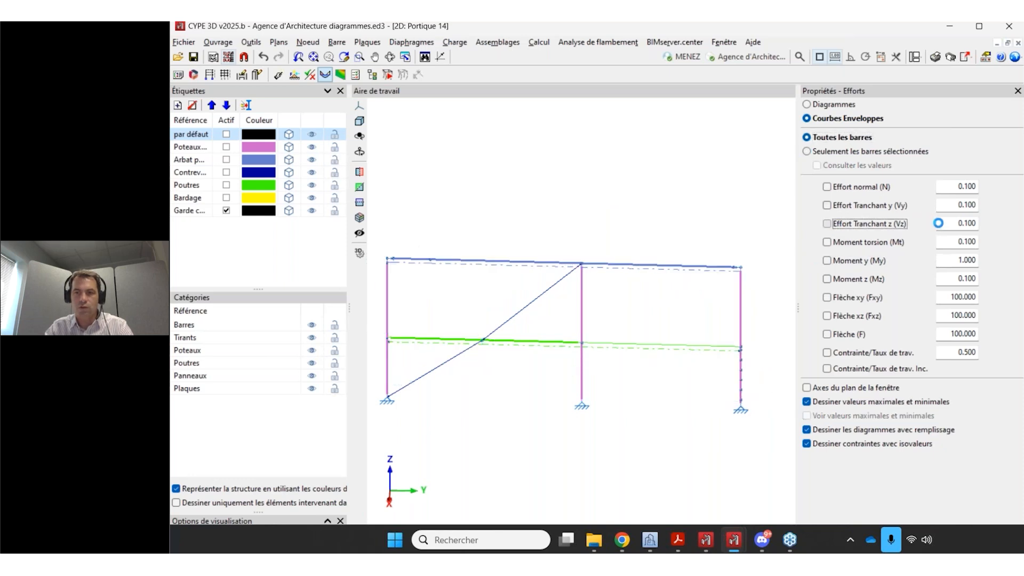
pyautogui.moveTo(944, 223); pyautogui.dragTo(1018, 217)
pyautogui.write('1')
pyautogui.press('Return')
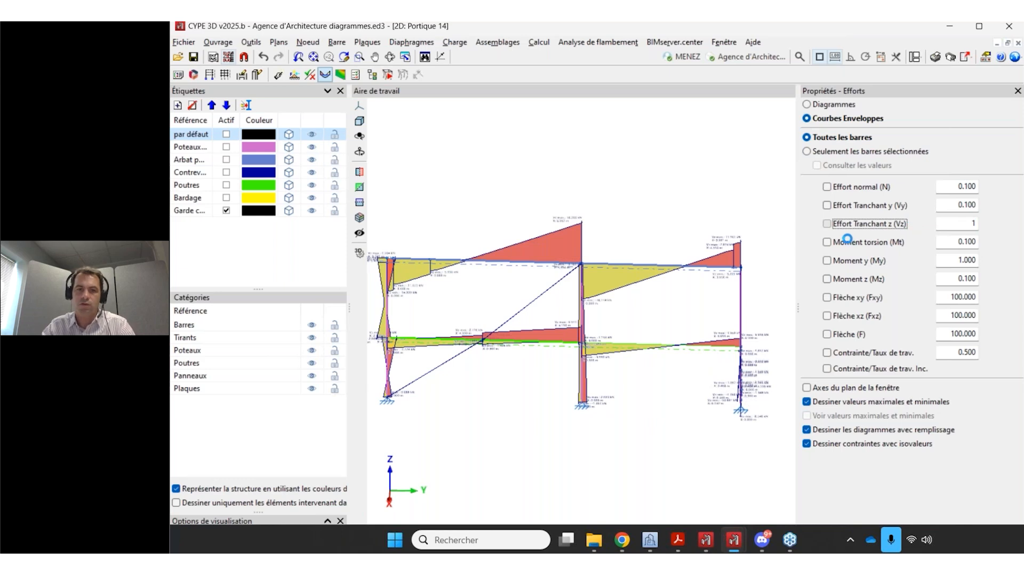
# Examine the filled Vz envelopes and their maximum and minimum values along the frame's beams.
pyautogui.scroll(3, 716, 272)
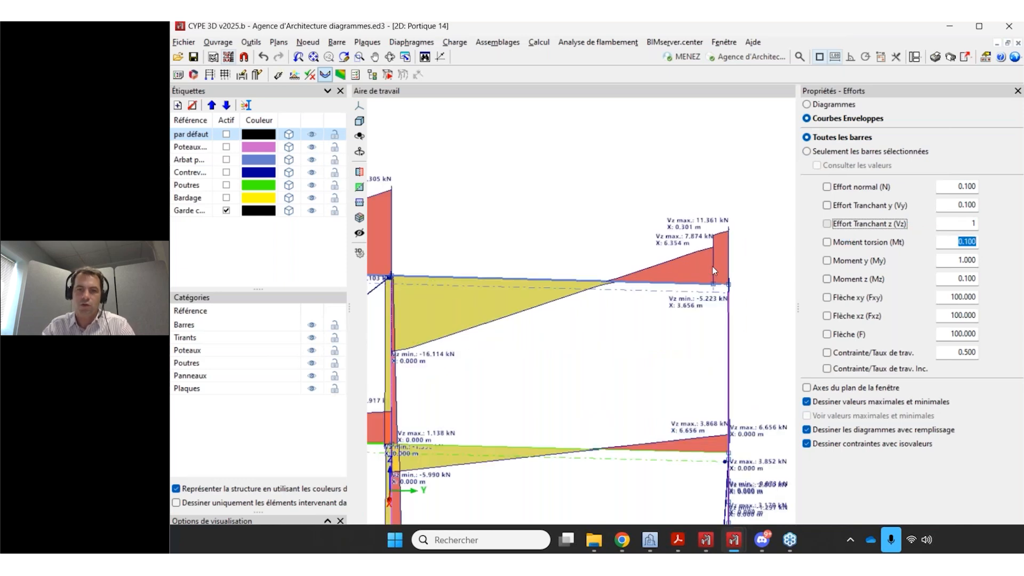
pyautogui.scroll(1, 713, 275)
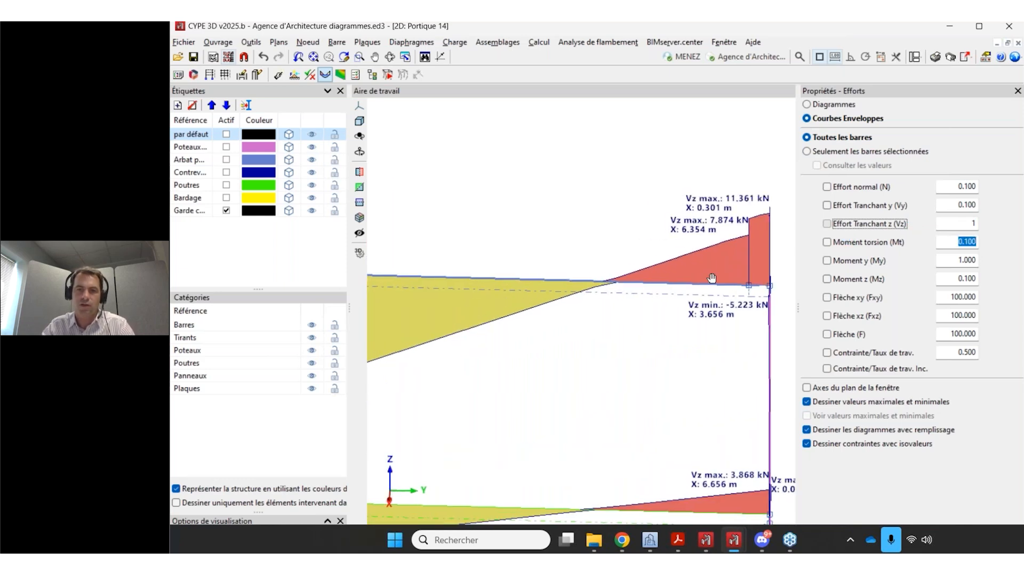
pyautogui.scroll(-1, 712, 277)
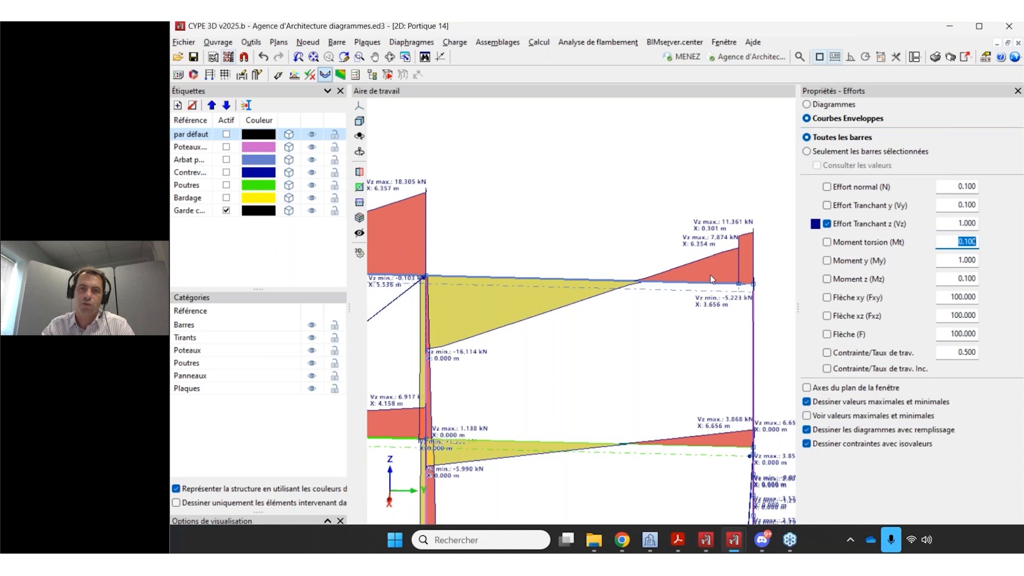
pyautogui.scroll(-2, 644, 236)
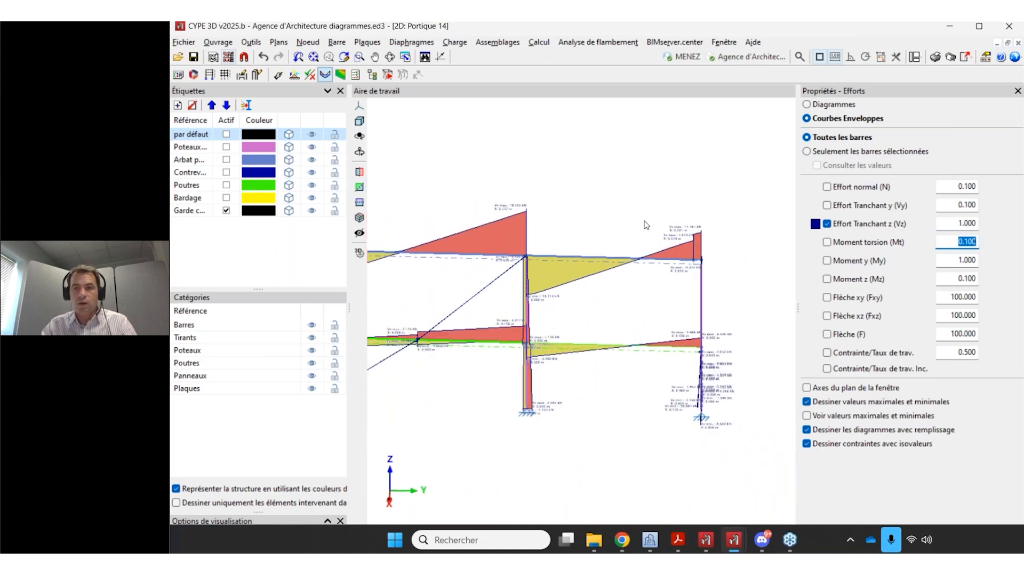
pyautogui.scroll(1, 645, 240)
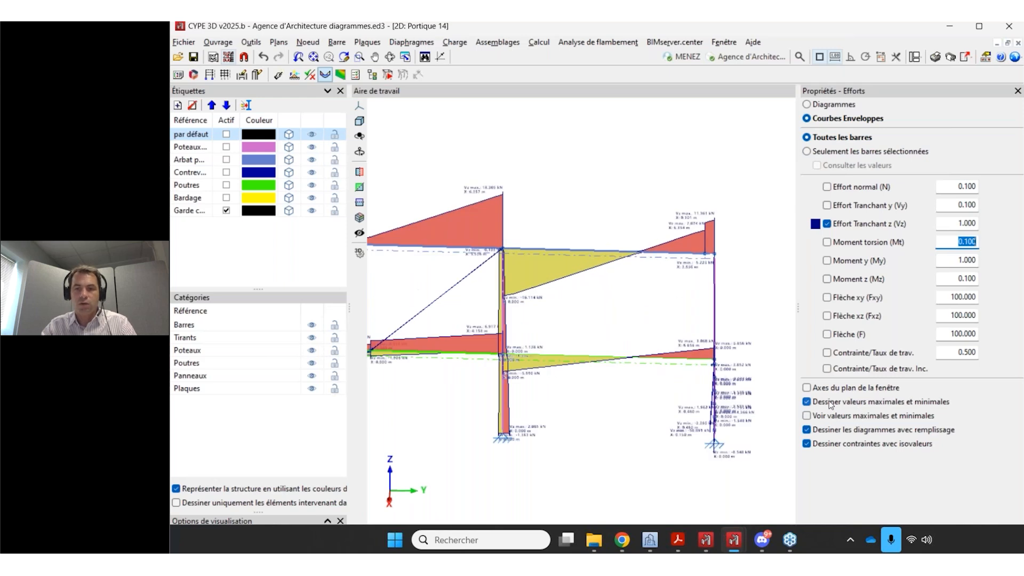
pyautogui.scroll(3, 649, 238)
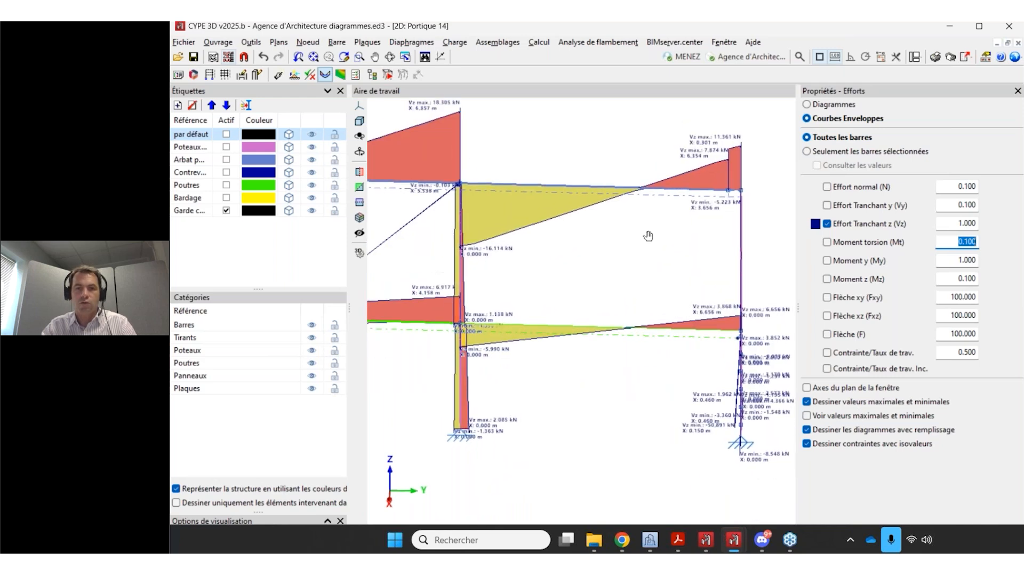
pyautogui.scroll(1, 731, 195)
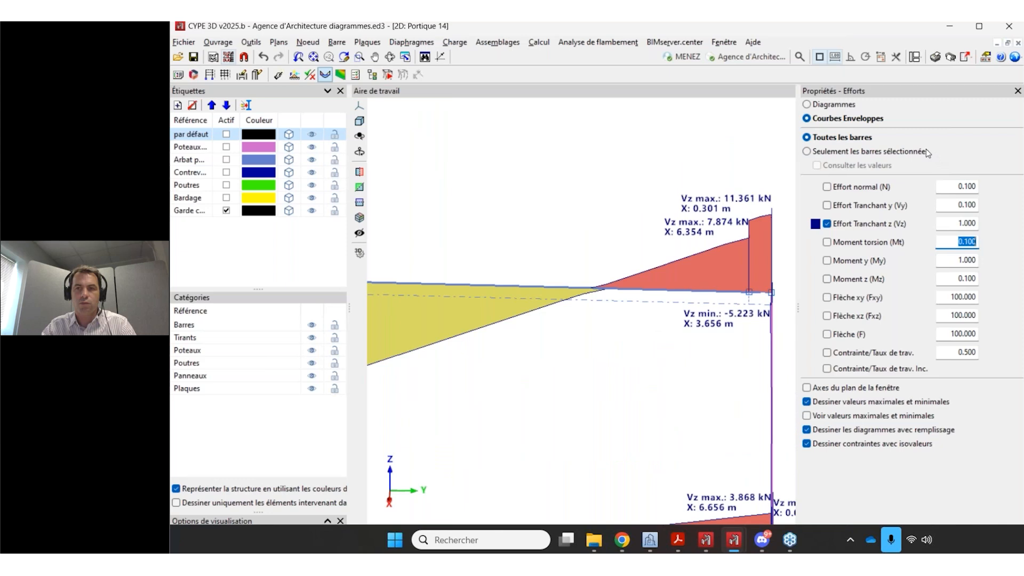
# Close the Propriétés - Efforts, Étiquettes and Options de visualisation windows to enlarge the work area.
pyautogui.click(1017, 91)
pyautogui.click(340, 91)
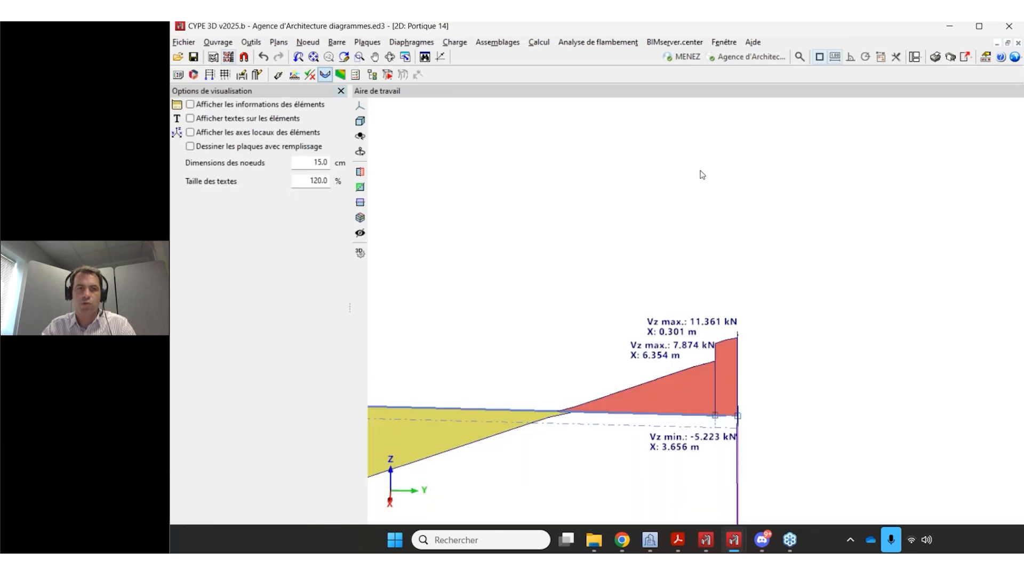
pyautogui.click(341, 91)
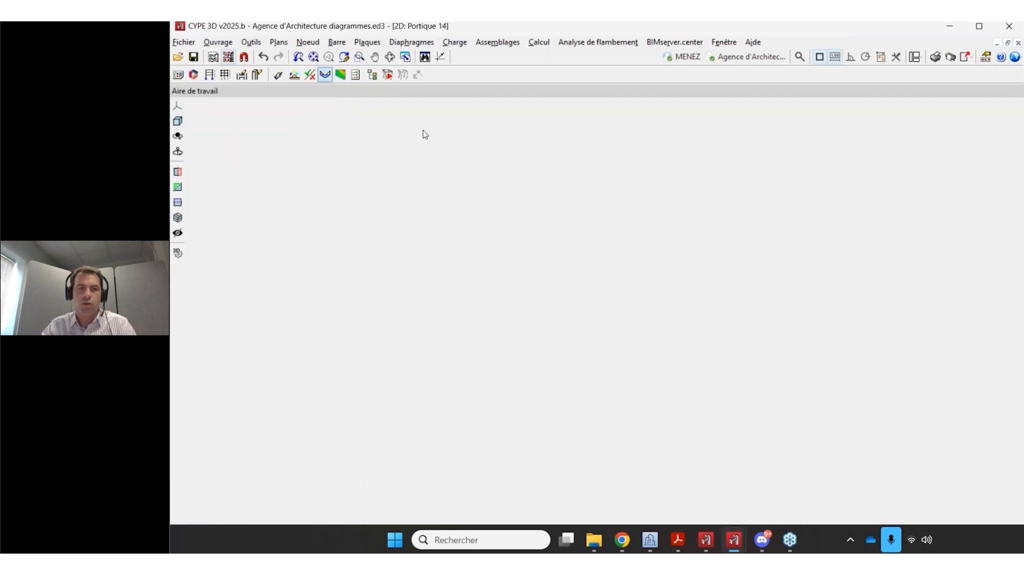
# Show the whole Portique 14 frame in the YZ plane view.
pyautogui.scroll(-3, 690, 190)
pyautogui.scroll(4, 530, 299)
pyautogui.scroll(-4, 612, 306)
pyautogui.moveTo(571, 343); pyautogui.dragTo(700, 315, button='middle')
pyautogui.click(177, 106)
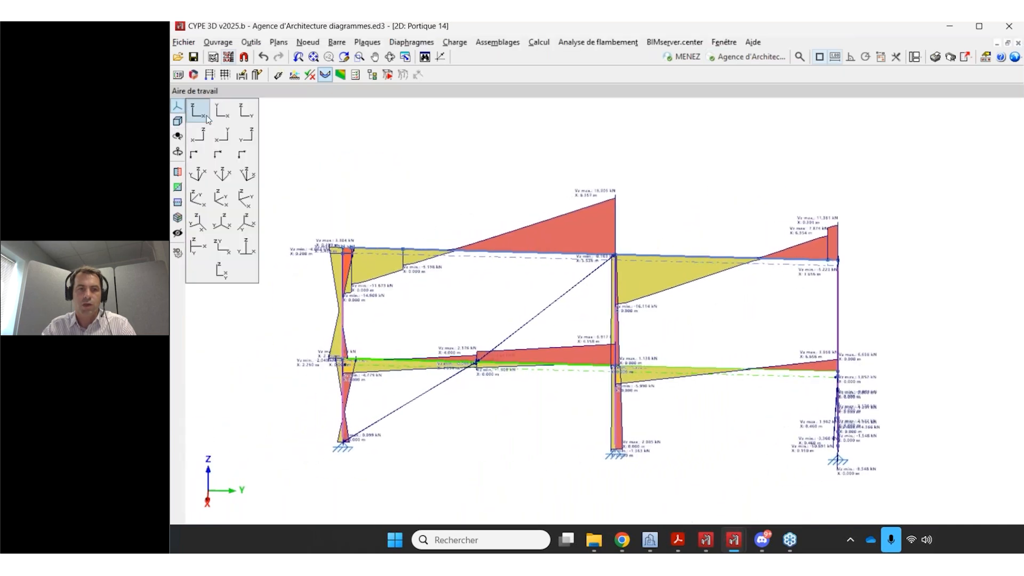
pyautogui.click(203, 117)
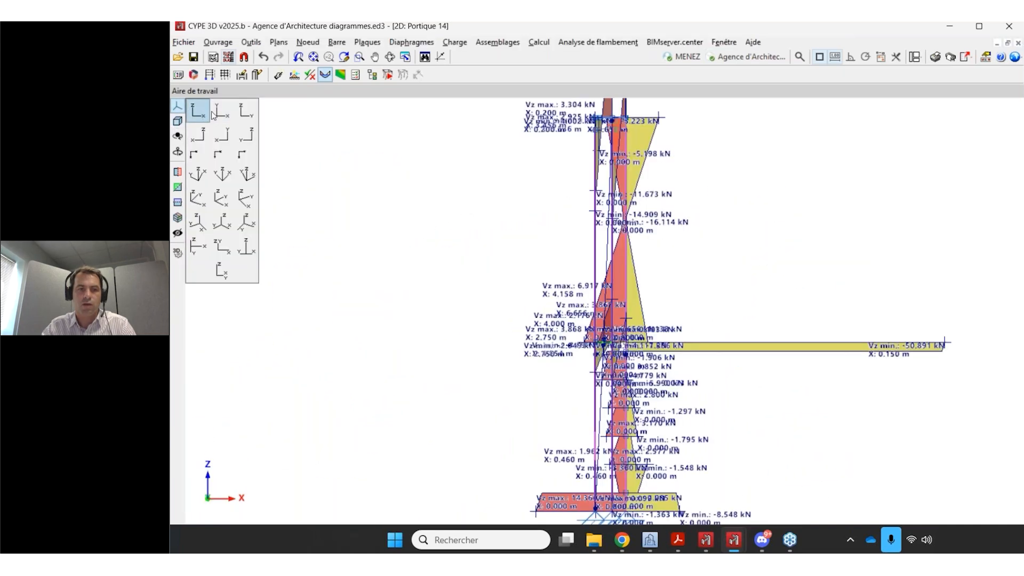
pyautogui.click(249, 115)
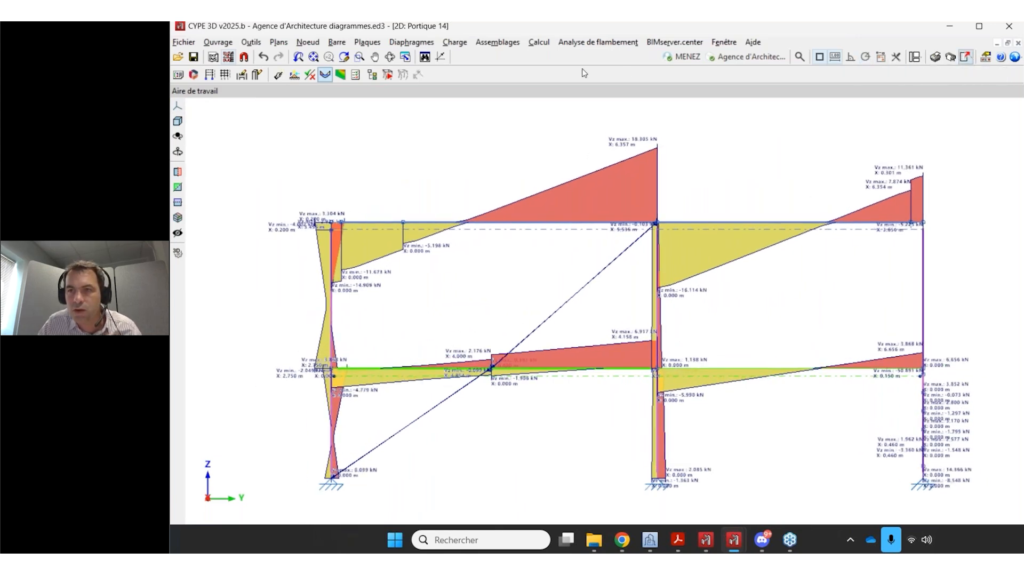
# Set up saving the current view to a file in JPG format with a width of 3000 pixels.
pyautogui.click(405, 58)
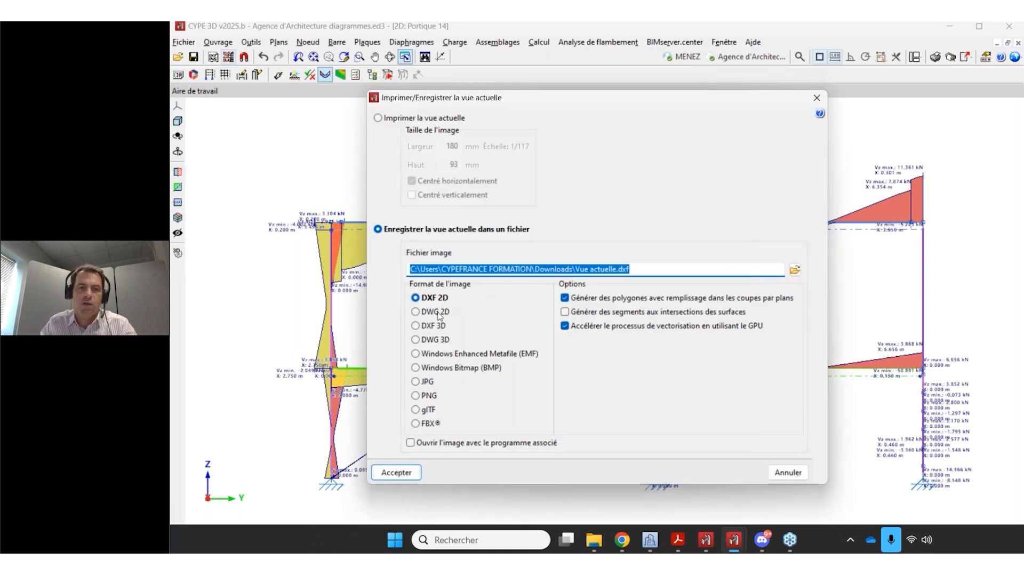
pyautogui.click(438, 316)
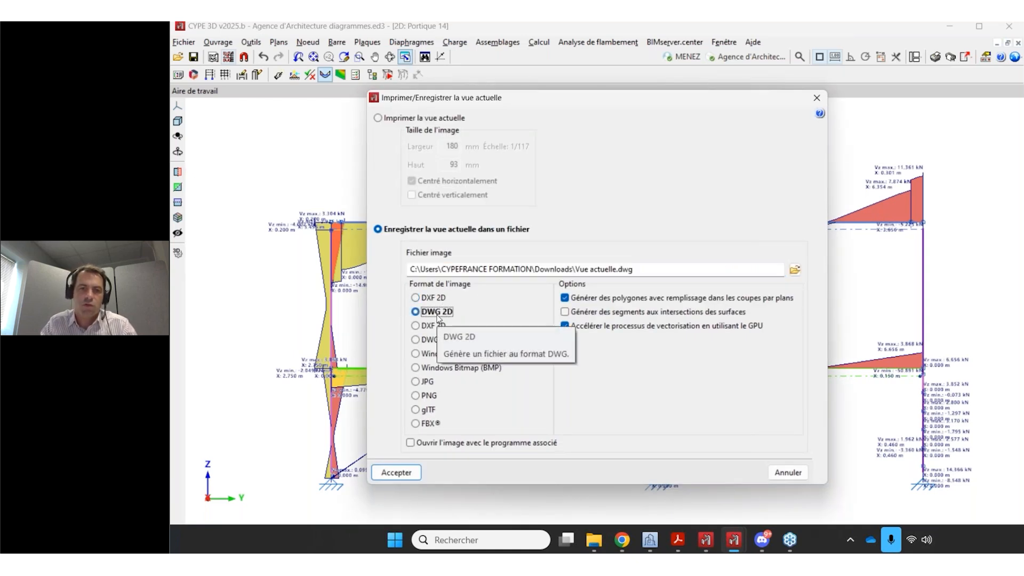
pyautogui.click(426, 381)
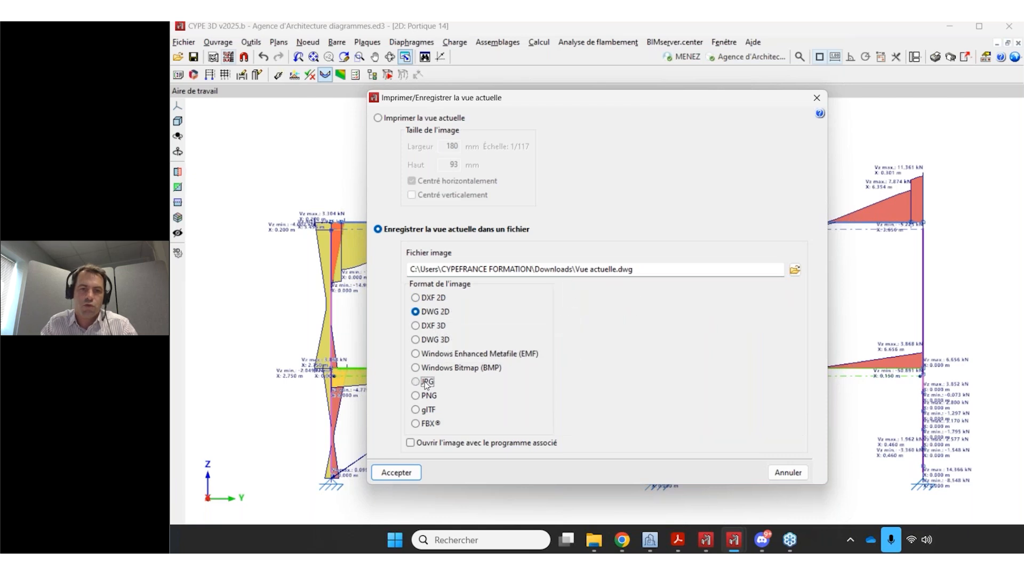
pyautogui.press('Tab')
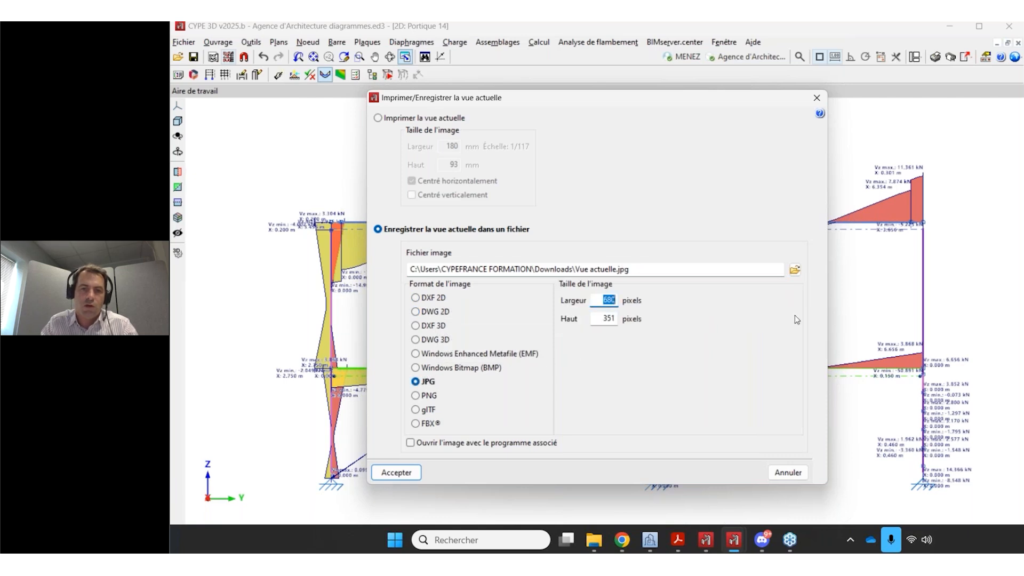
pyautogui.write('3000')
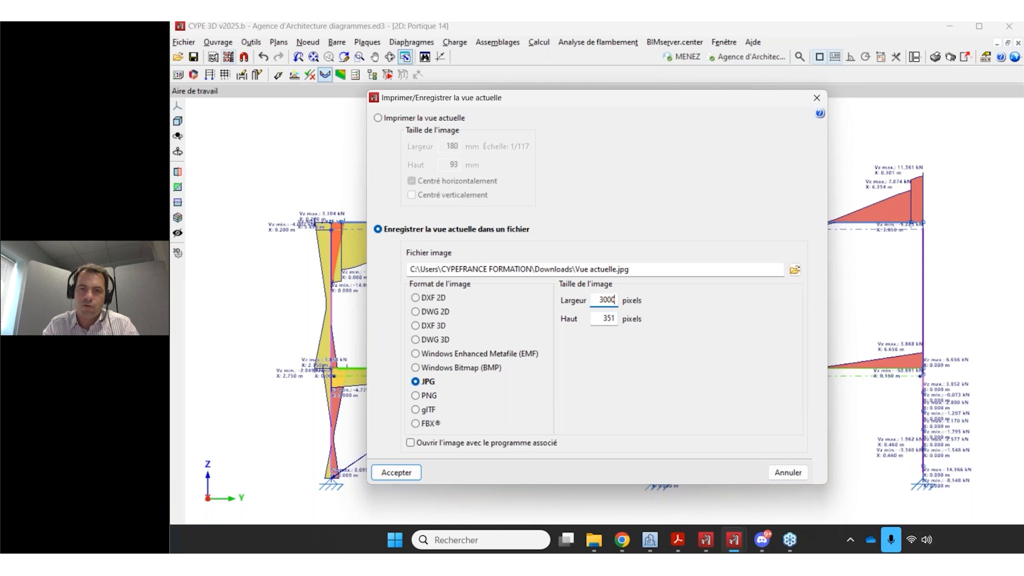
pyautogui.press('Tab')
# Save the image to open in its associated program, overwriting Vue actuelle.jpg, and close the image viewer after checking it.
pyautogui.click(480, 445)
pyautogui.click(394, 471)
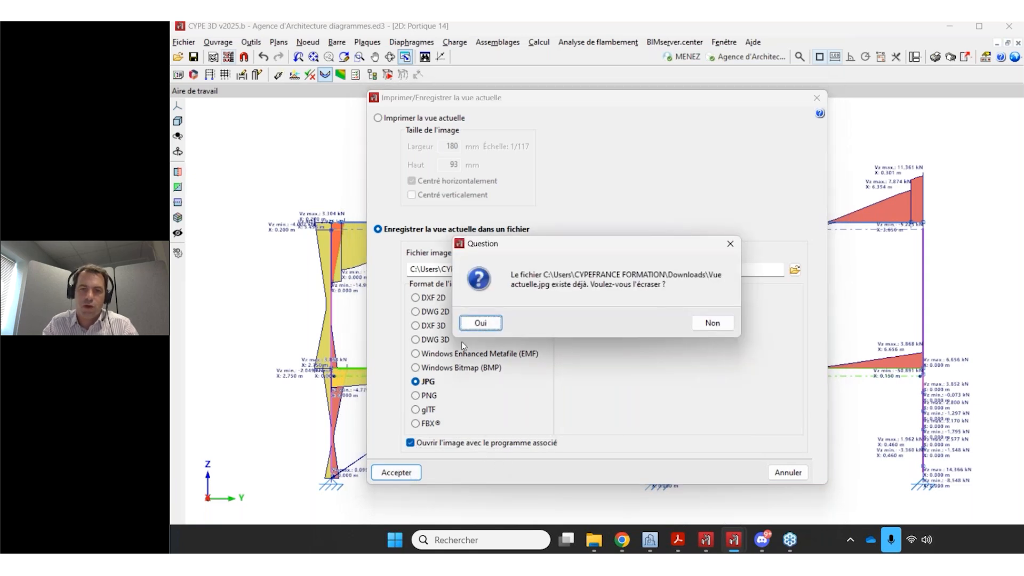
pyautogui.click(478, 323)
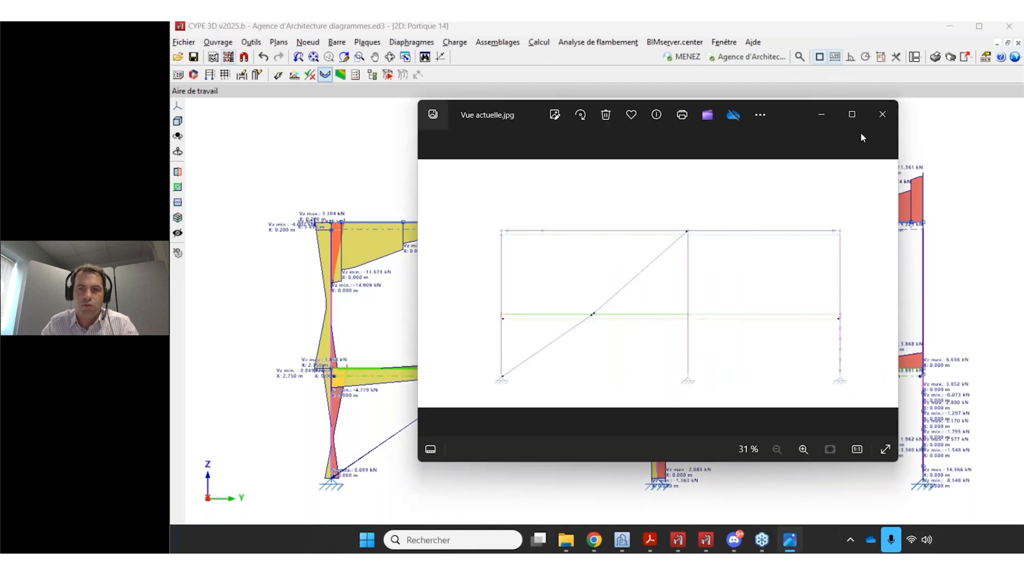
pyautogui.click(878, 116)
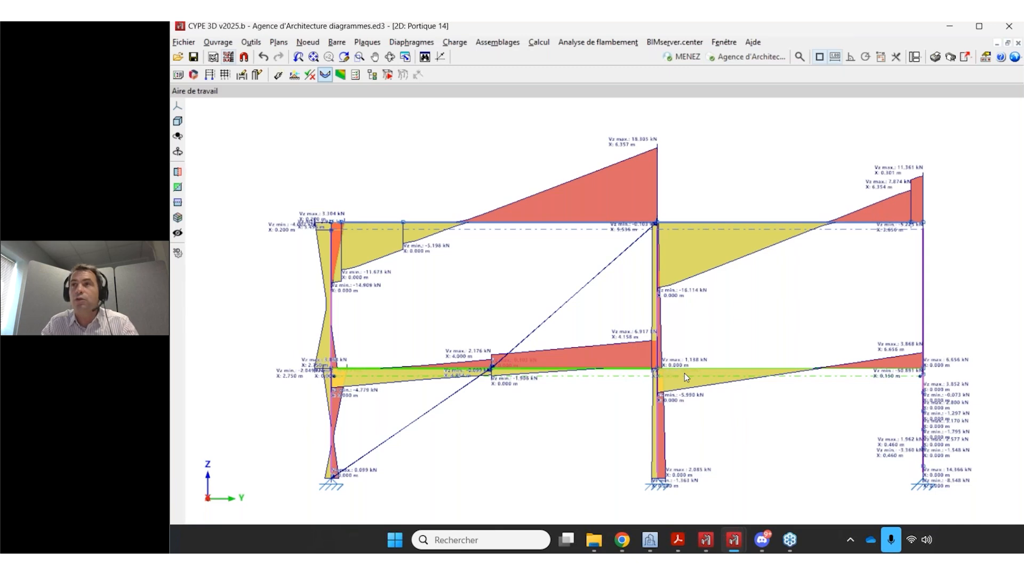
# Switch to the Agence d'Architecture calculé sur radier.ed3 window and review raft plate P5's thickness and Z reaction modulus without changing them.
pyautogui.moveTo(731, 542)
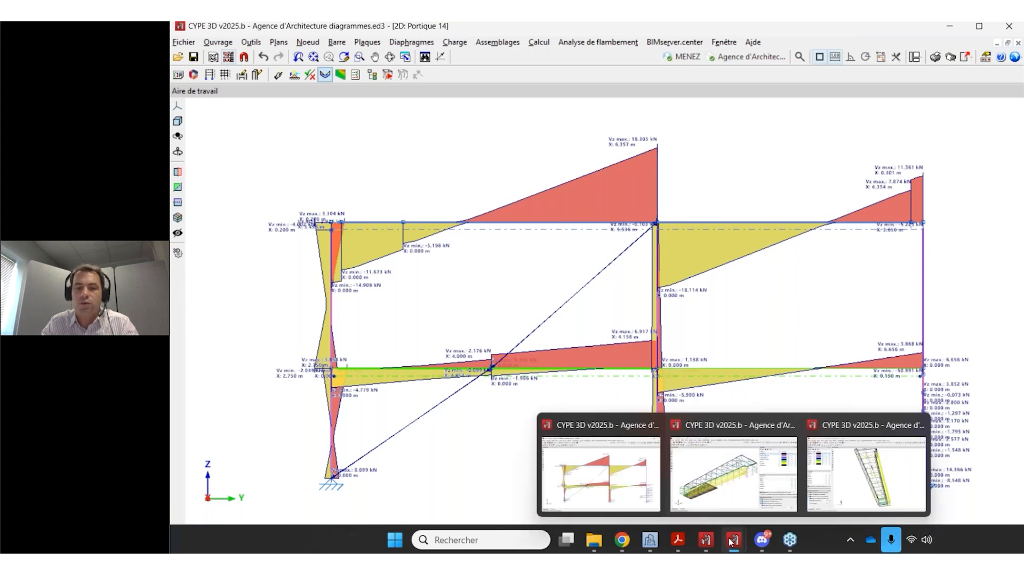
pyautogui.click(754, 494)
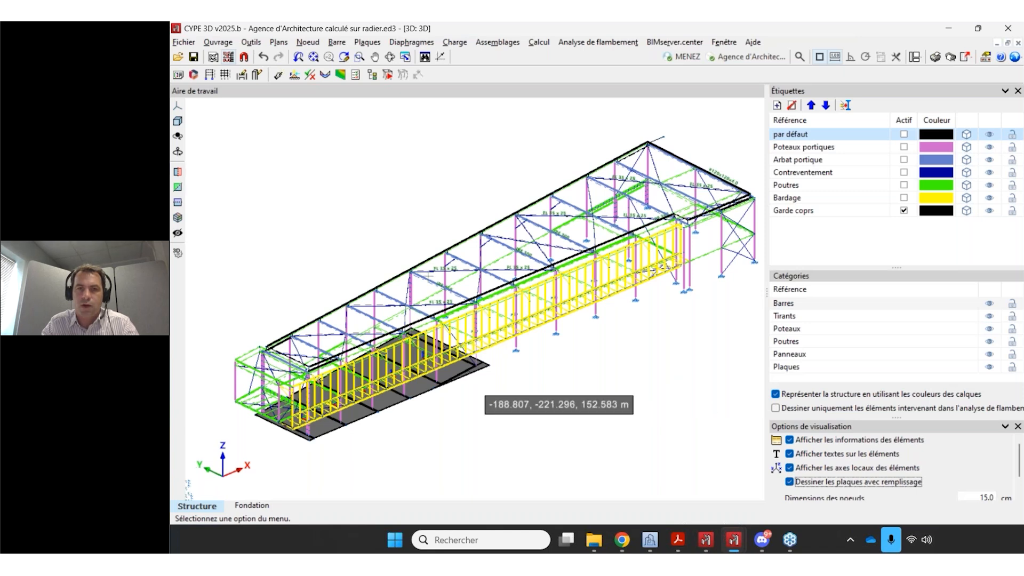
pyautogui.click(366, 43)
pyautogui.click(396, 109)
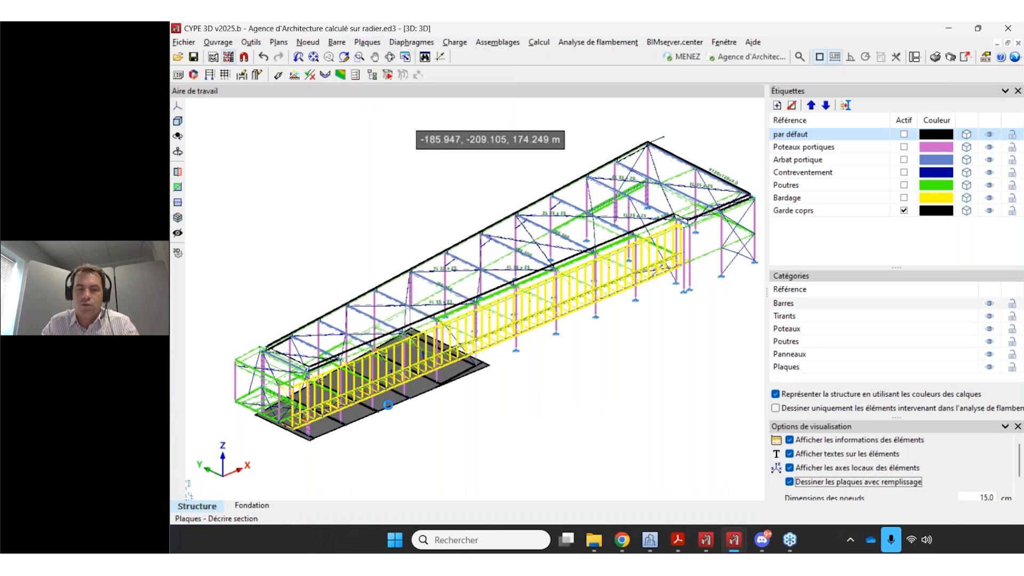
pyautogui.scroll(5, 388, 405)
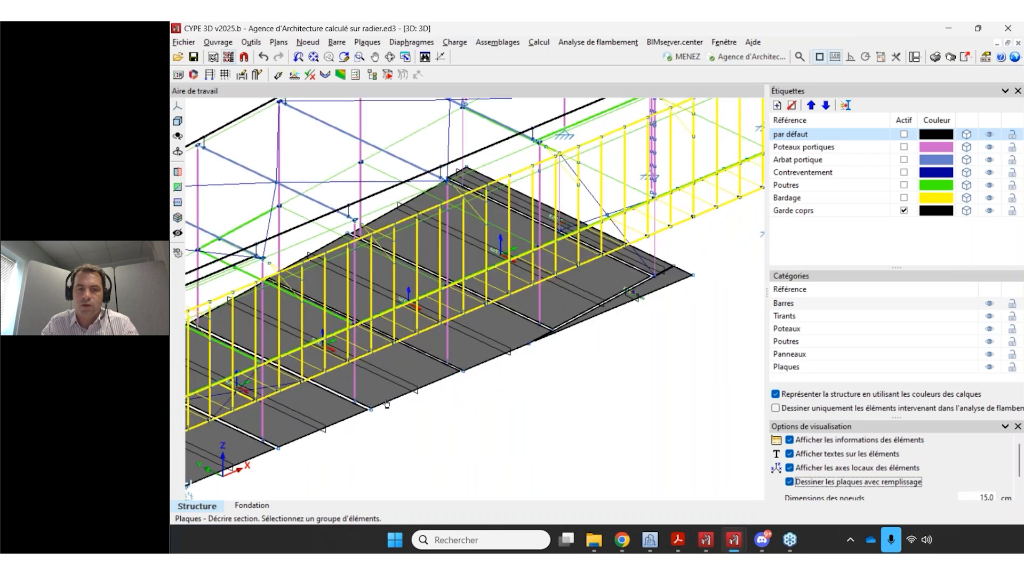
pyautogui.scroll(2, 388, 403)
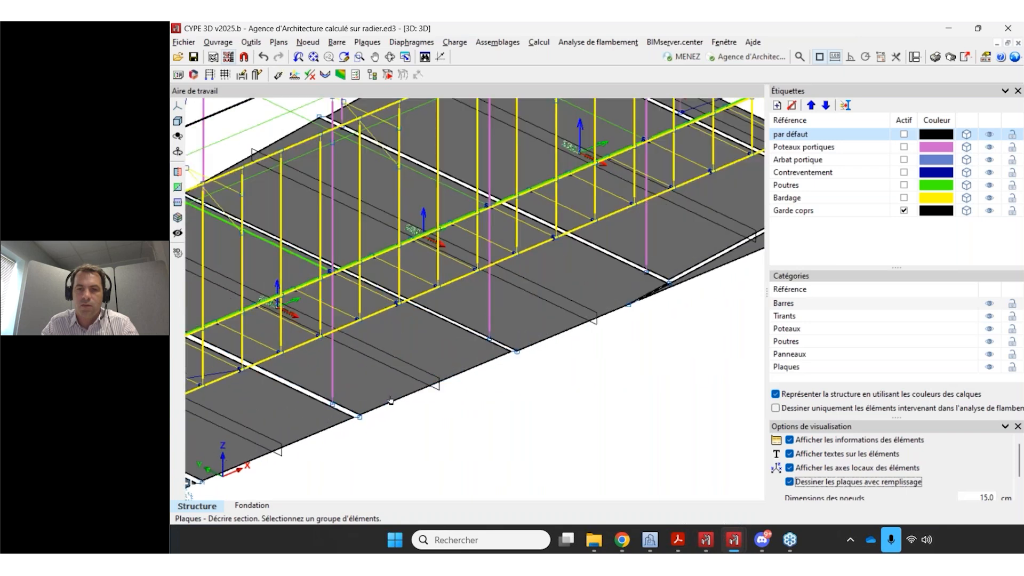
pyautogui.moveTo(400, 397)
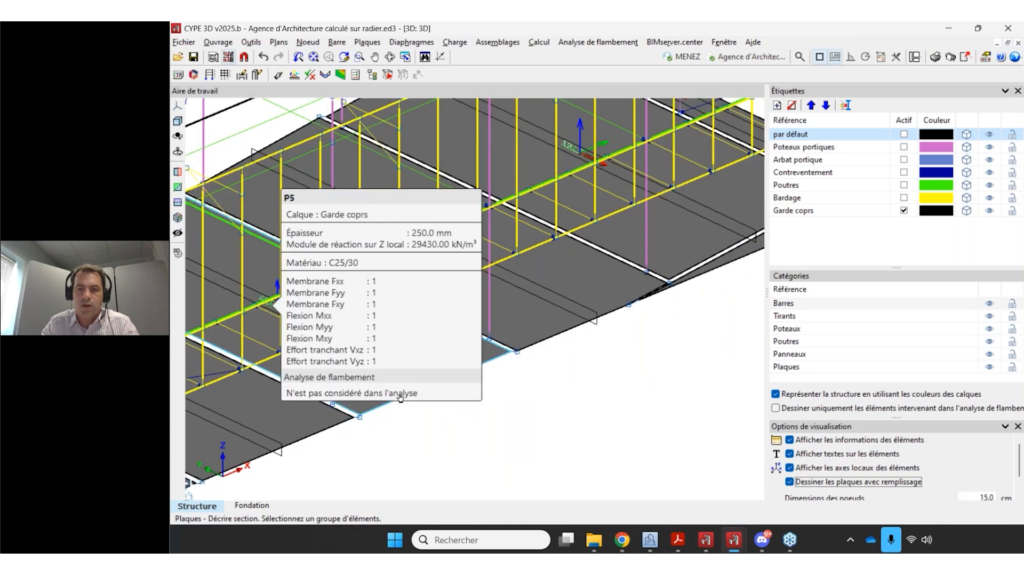
pyautogui.click(399, 397)
pyautogui.rightClick(400, 397)
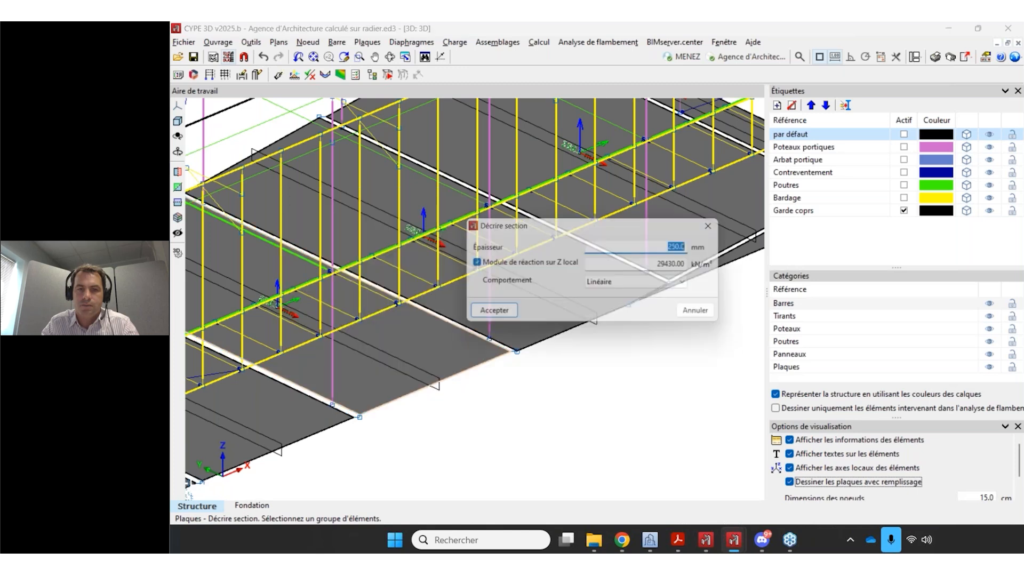
pyautogui.press('Tab')
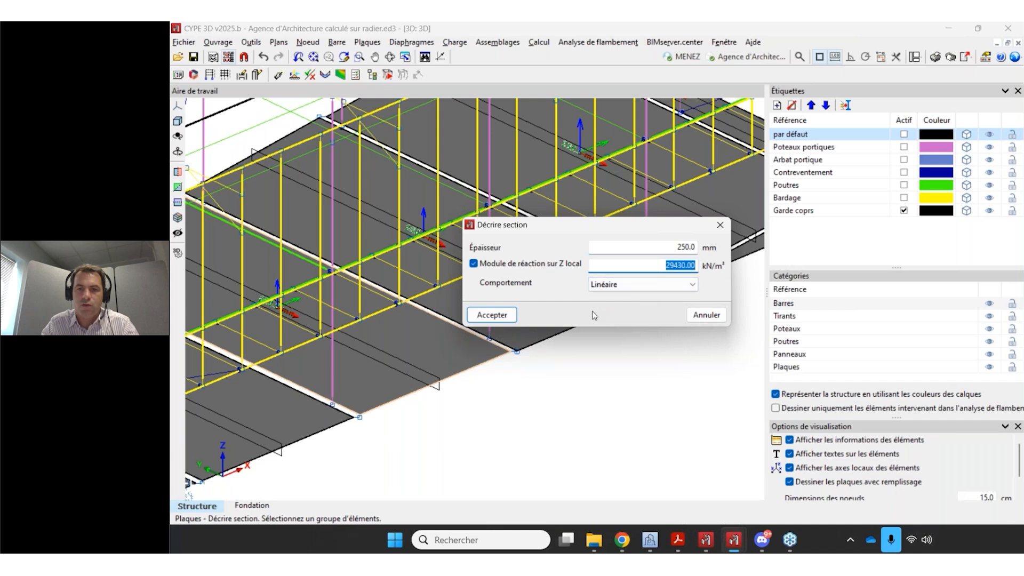
pyautogui.click(694, 316)
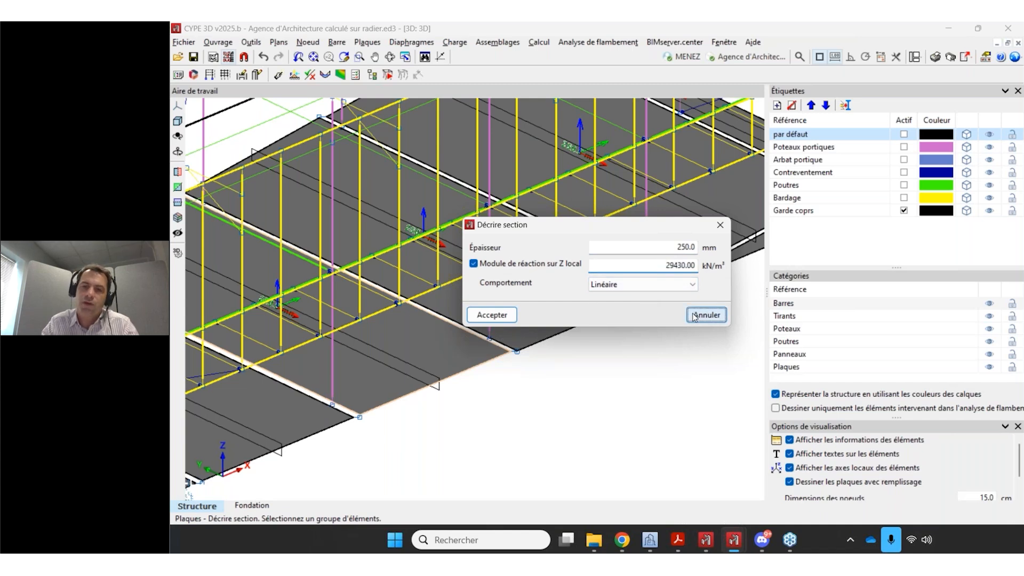
# Display the 3D structure's deformed shape and focus on the meshed raft.
pyautogui.scroll(-4, 602, 383)
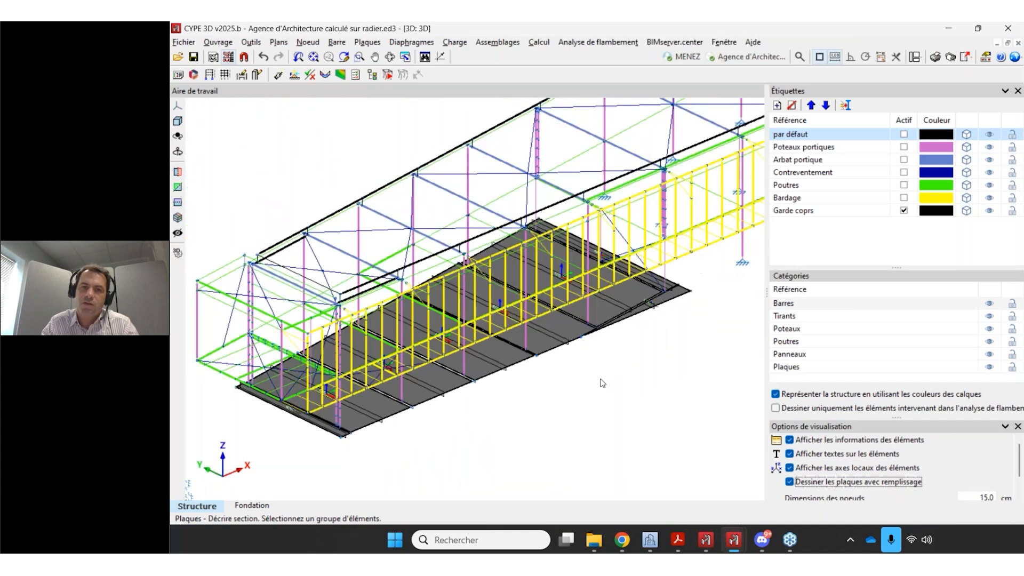
pyautogui.click(539, 41)
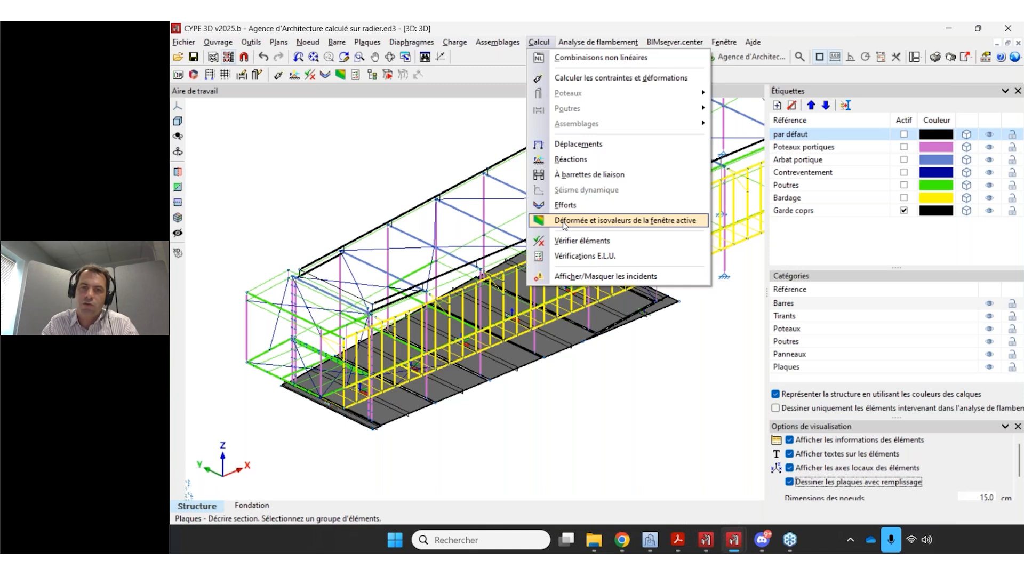
pyautogui.click(563, 221)
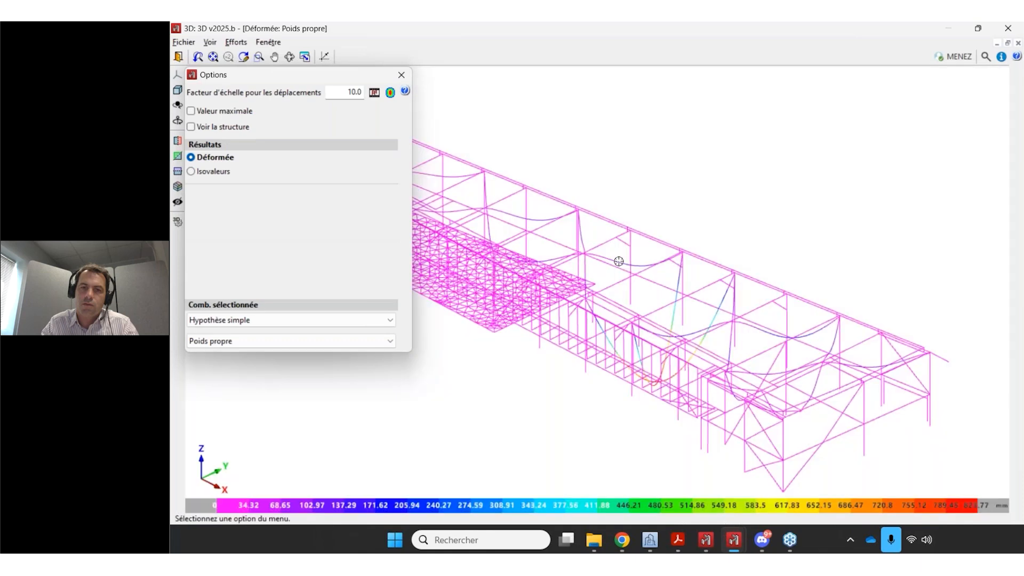
pyautogui.scroll(-2, 645, 263)
pyautogui.moveTo(686, 278); pyautogui.dragTo(927, 284, button='middle')
pyautogui.scroll(3, 744, 252)
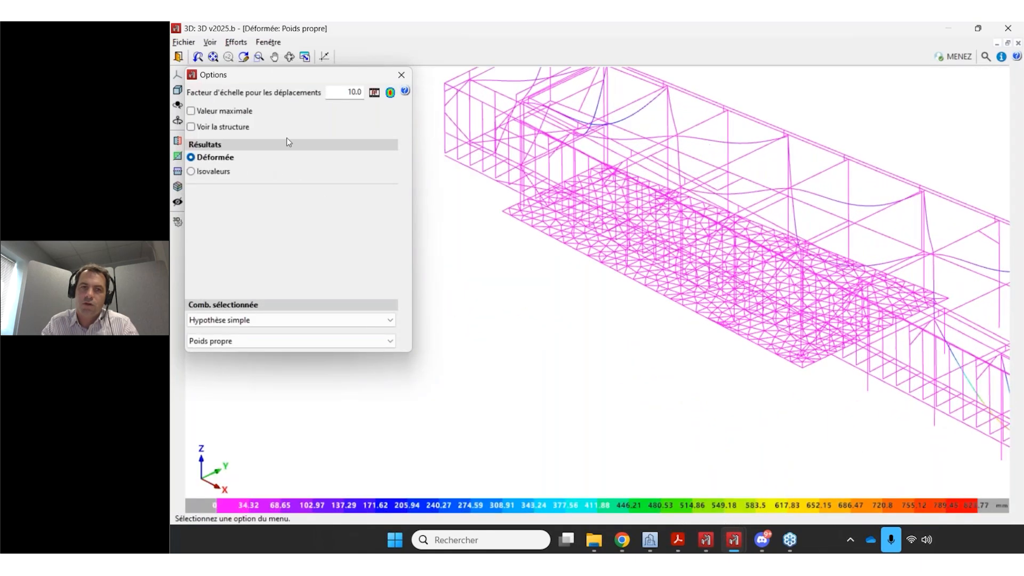
# Show the deformed shape for the V 2 load case with a displacement scale factor of 100.
pyautogui.click(260, 342)
pyautogui.click(250, 394)
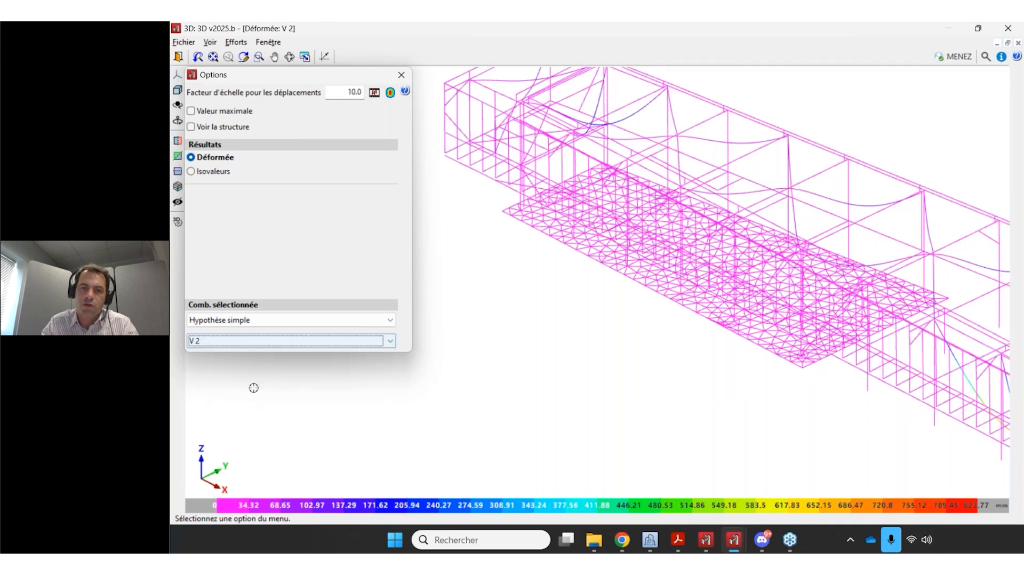
pyautogui.doubleClick(350, 91)
pyautogui.write('100')
pyautogui.press('Tab')
pyautogui.scroll(-5, 866, 332)
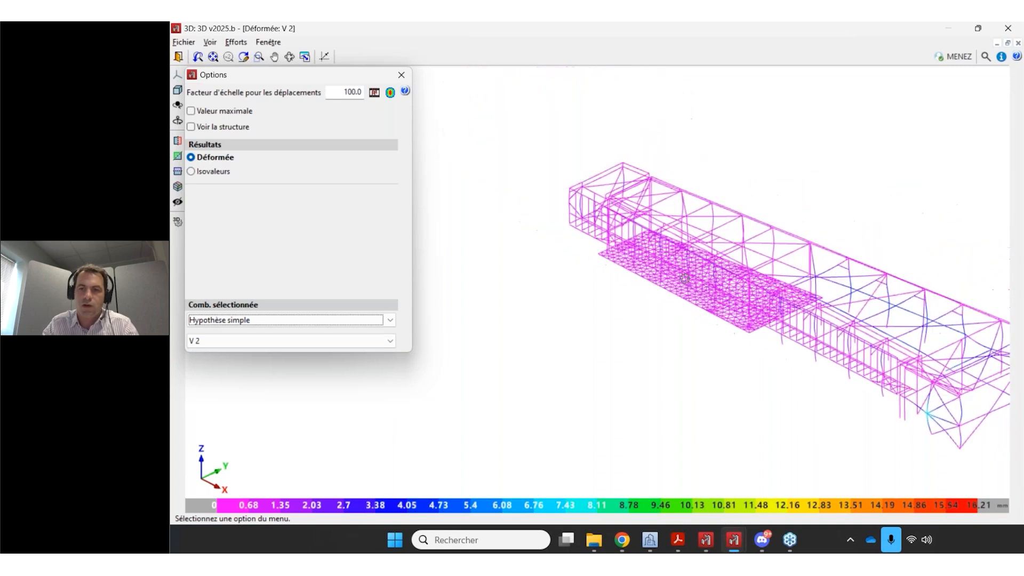
# Display the raft's soil stress isovalues (Contraintes dans le terrain) for the PP+G1 combination of the Déplacements group.
pyautogui.scroll(4, 778, 336)
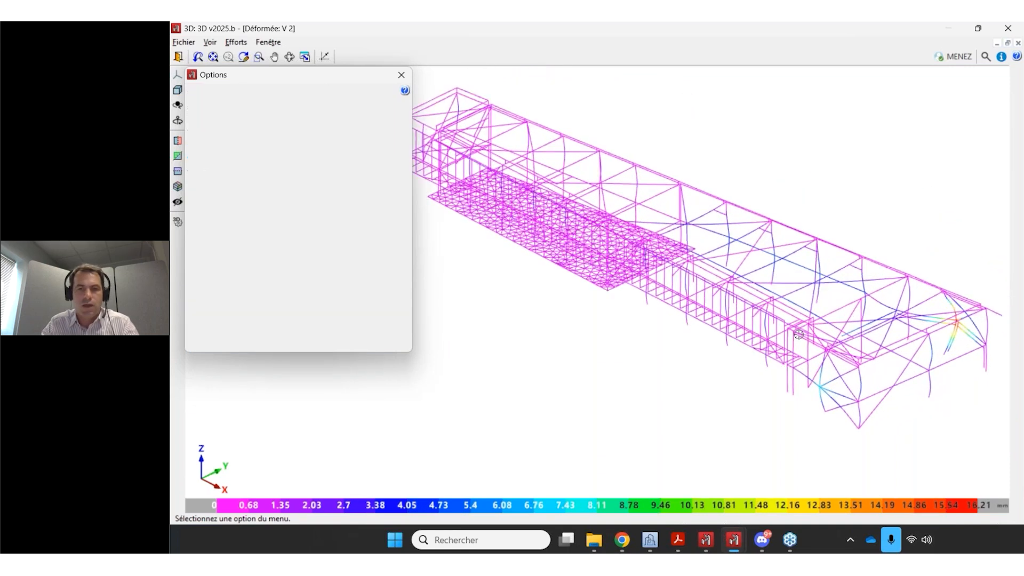
pyautogui.click(246, 319)
pyautogui.click(247, 319)
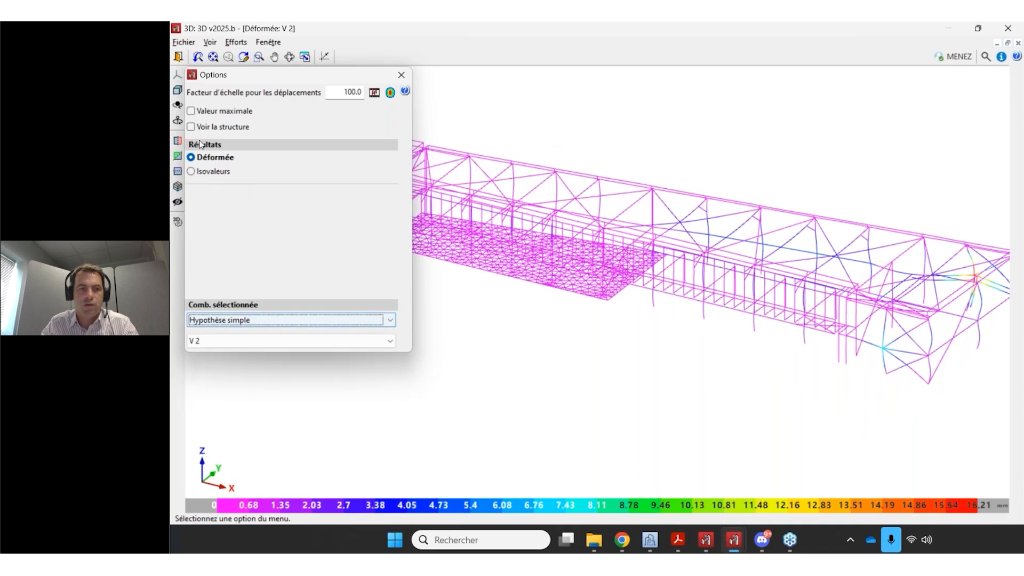
pyautogui.click(200, 172)
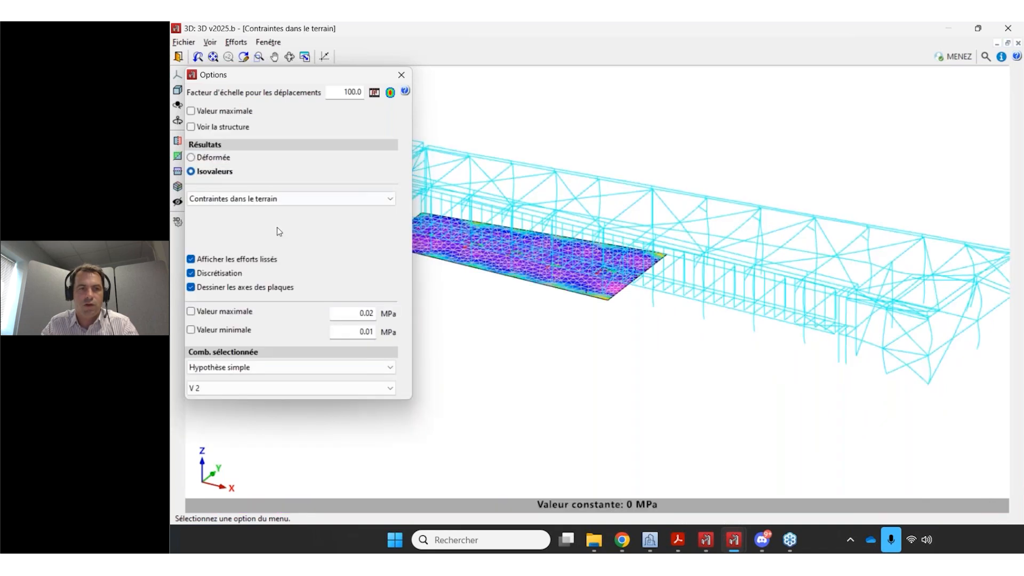
pyautogui.click(225, 368)
pyautogui.click(226, 369)
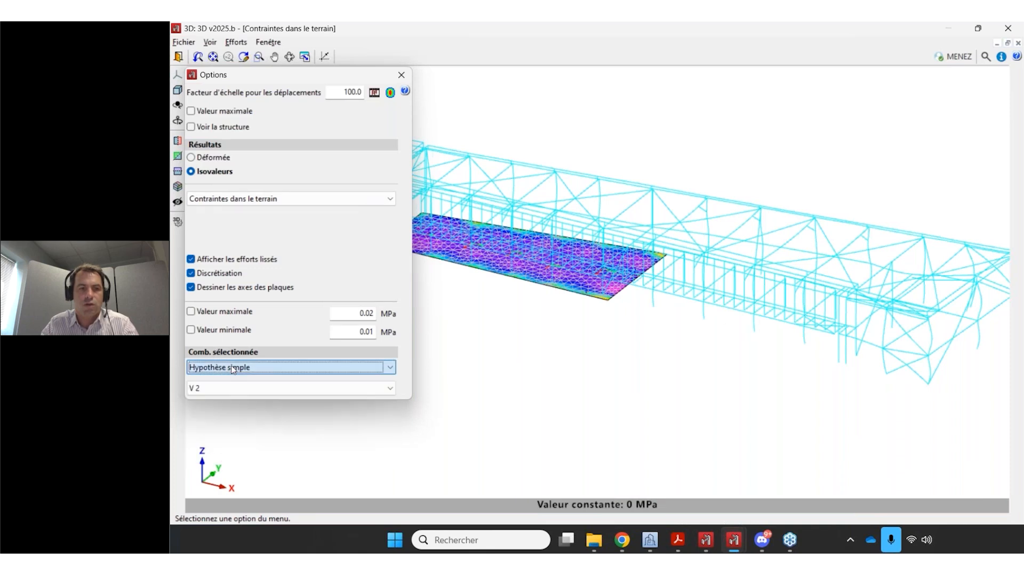
pyautogui.click(259, 367)
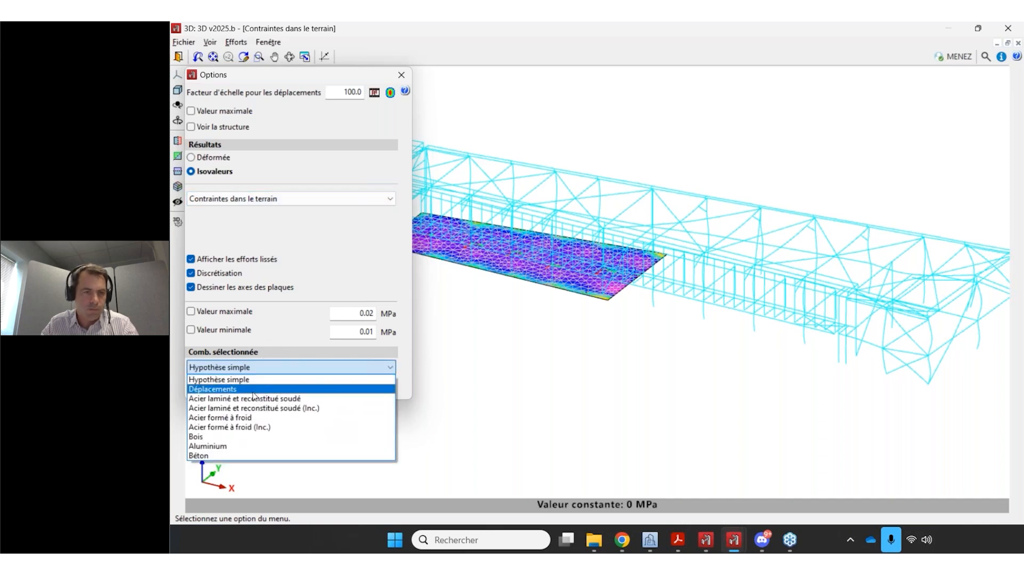
pyautogui.click(254, 392)
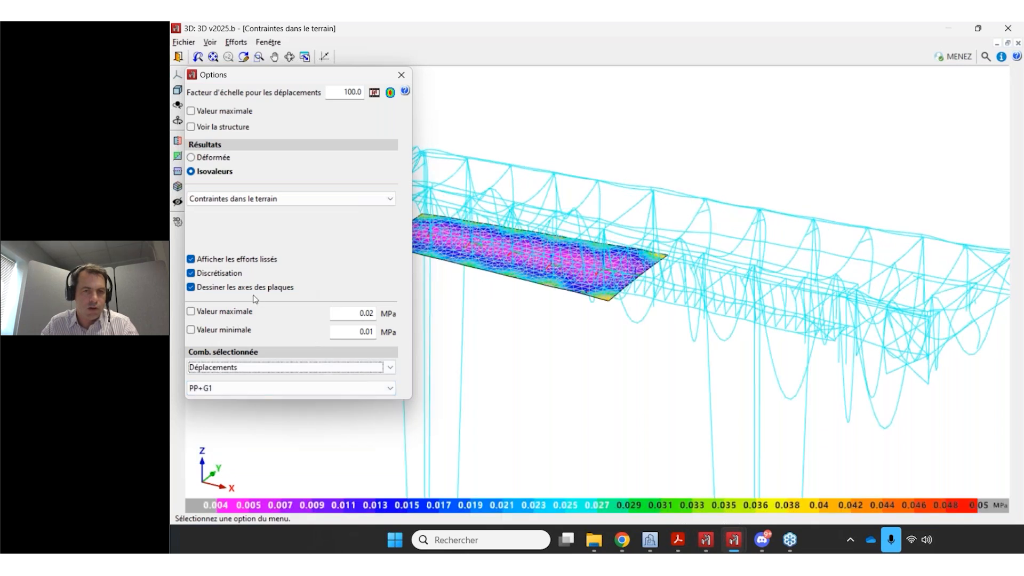
pyautogui.moveTo(584, 324); pyautogui.dragTo(743, 325, button='middle')
pyautogui.scroll(2, 688, 239)
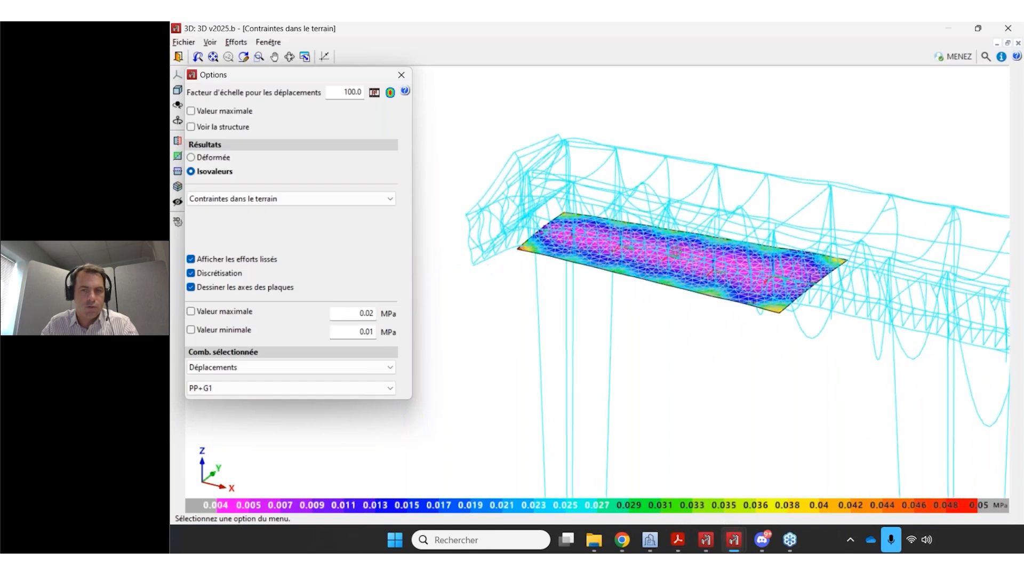
pyautogui.scroll(2, 614, 269)
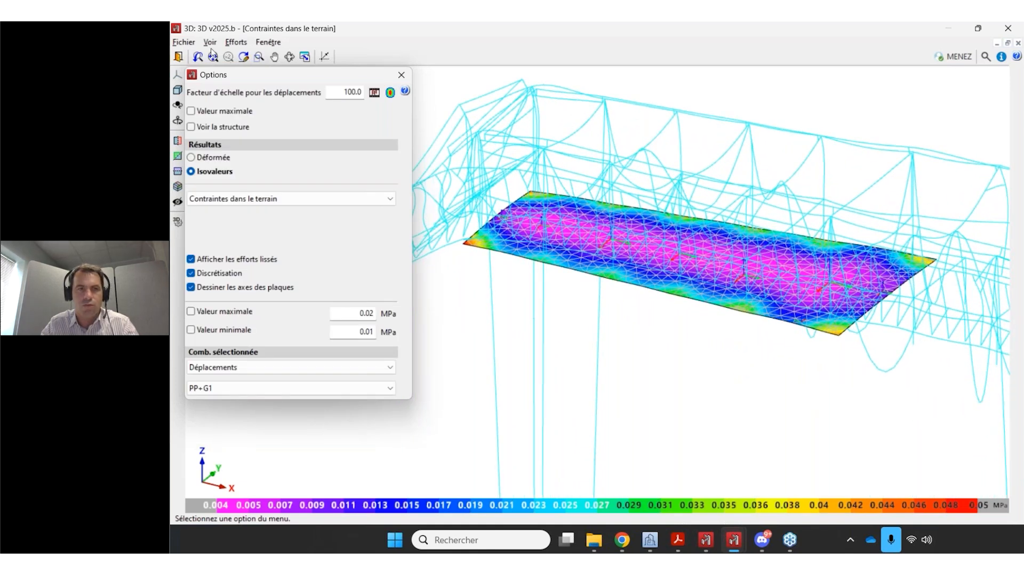
# Leave the 3D results and open the 2D: RDC view to isolate the raft plates.
pyautogui.click(178, 57)
pyautogui.click(723, 43)
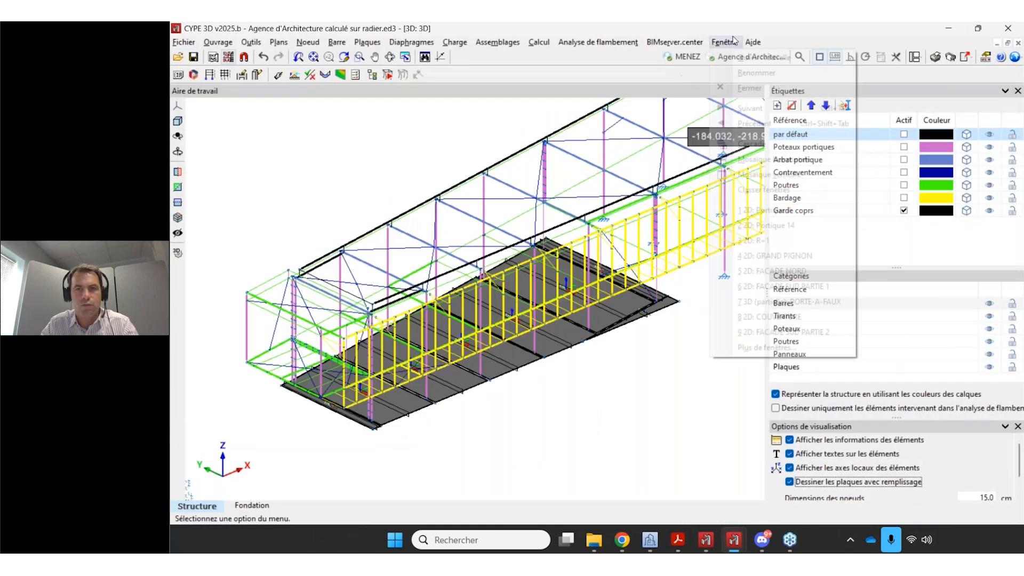
pyautogui.click(767, 347)
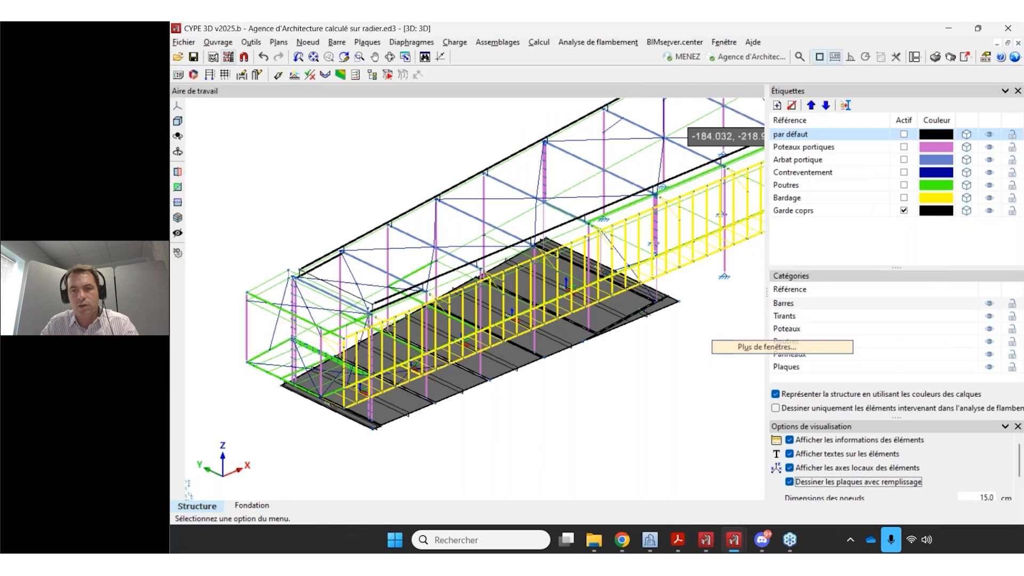
pyautogui.scroll(3, 552, 246)
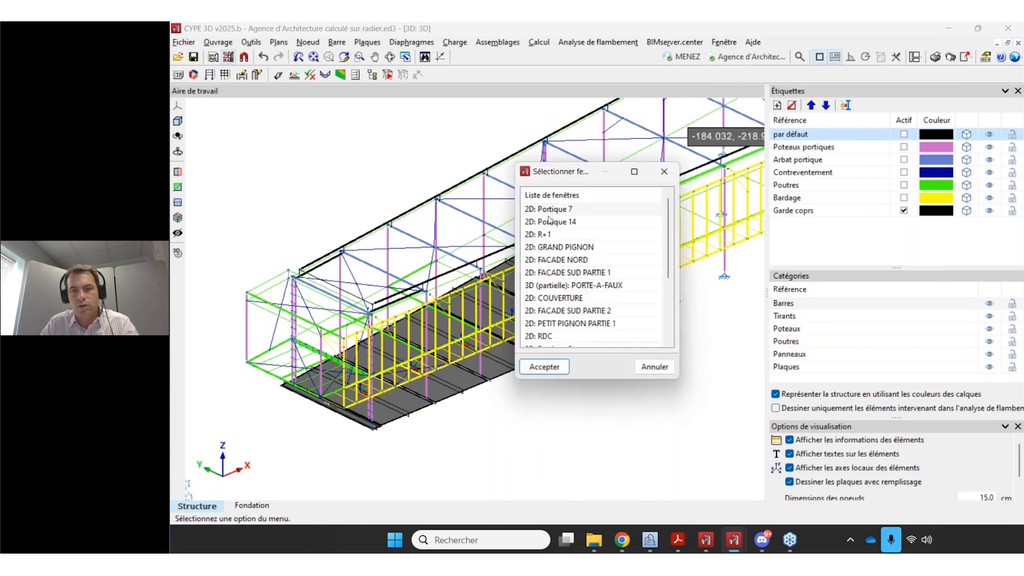
pyautogui.click(555, 297)
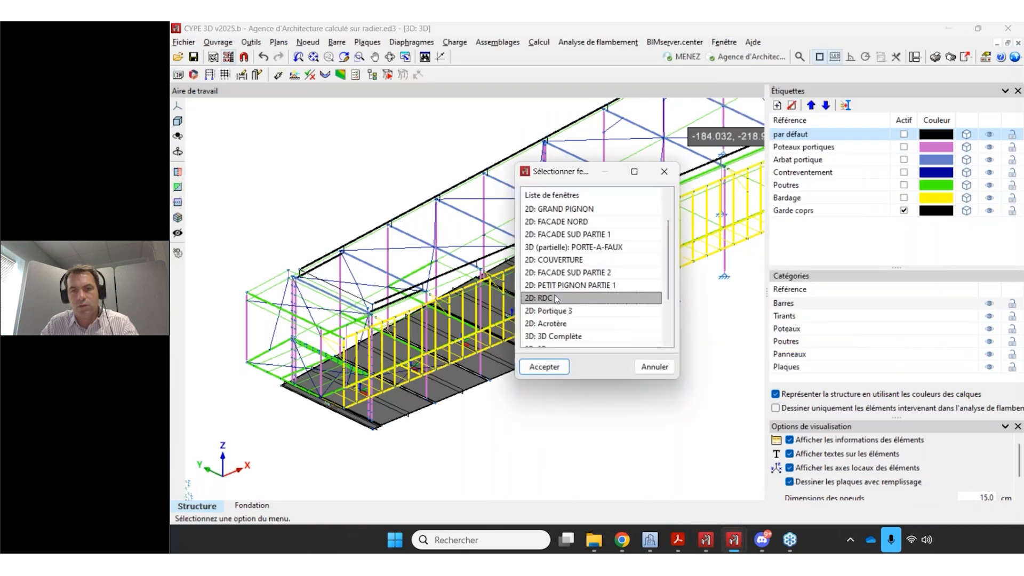
pyautogui.click(544, 367)
pyautogui.scroll(2, 676, 379)
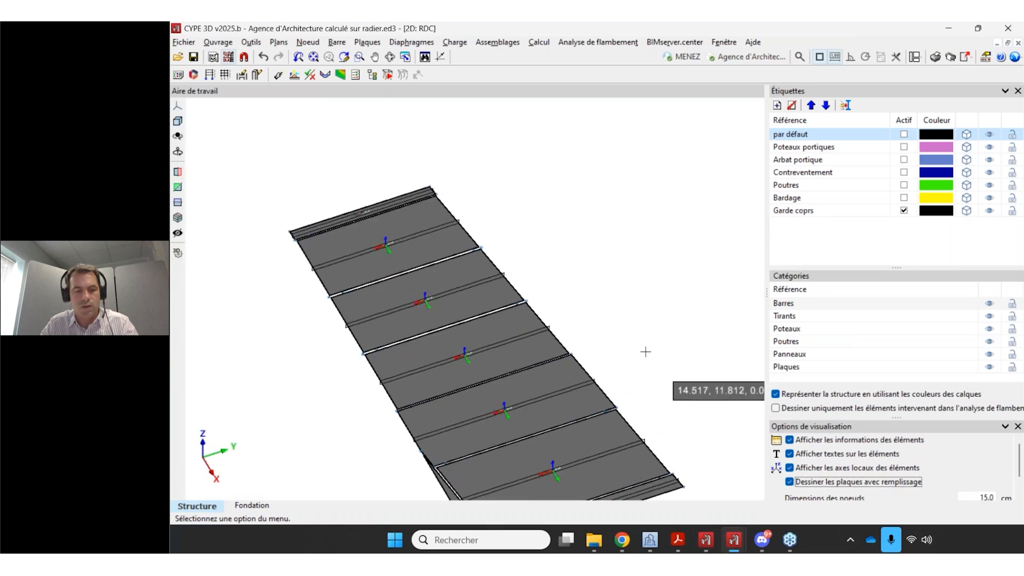
pyautogui.scroll(1, 634, 216)
# Show the RDC raft's deformed shape, then its soil stress isovalues for the Poids propre load case.
pyautogui.click(539, 42)
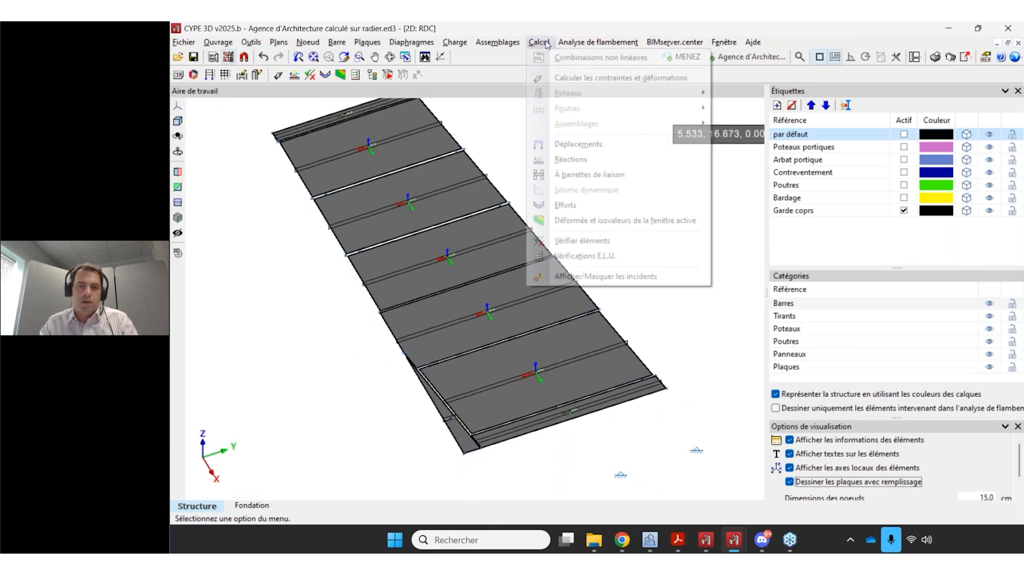
pyautogui.click(570, 225)
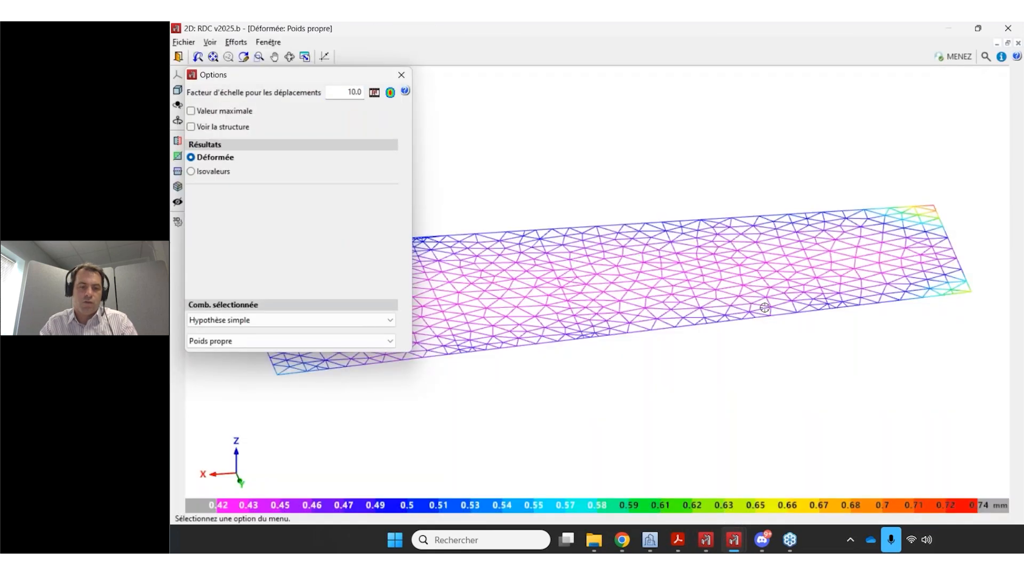
pyautogui.moveTo(765, 307); pyautogui.dragTo(422, 289, button='middle')
pyautogui.click(205, 173)
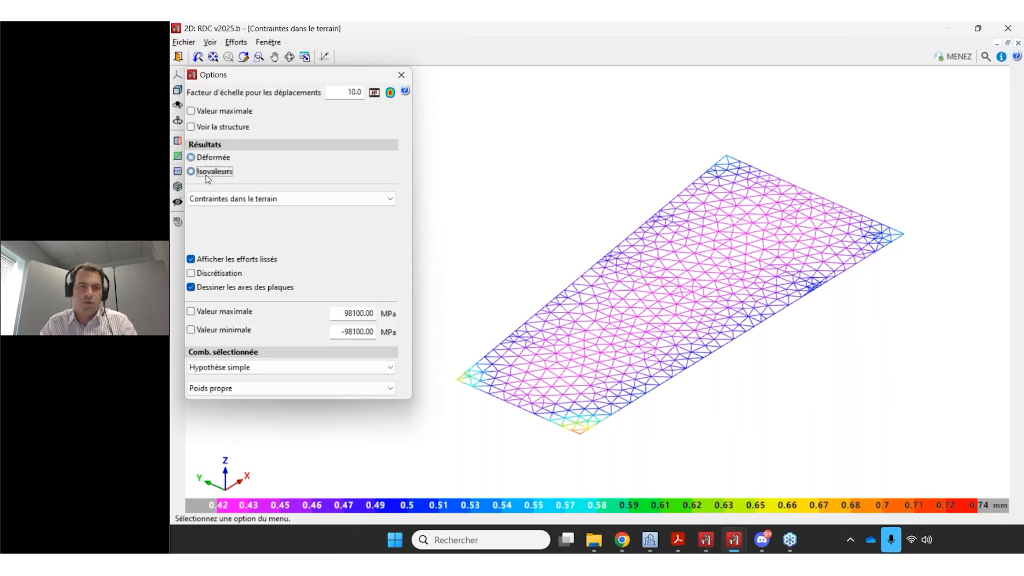
pyautogui.scroll(3, 521, 288)
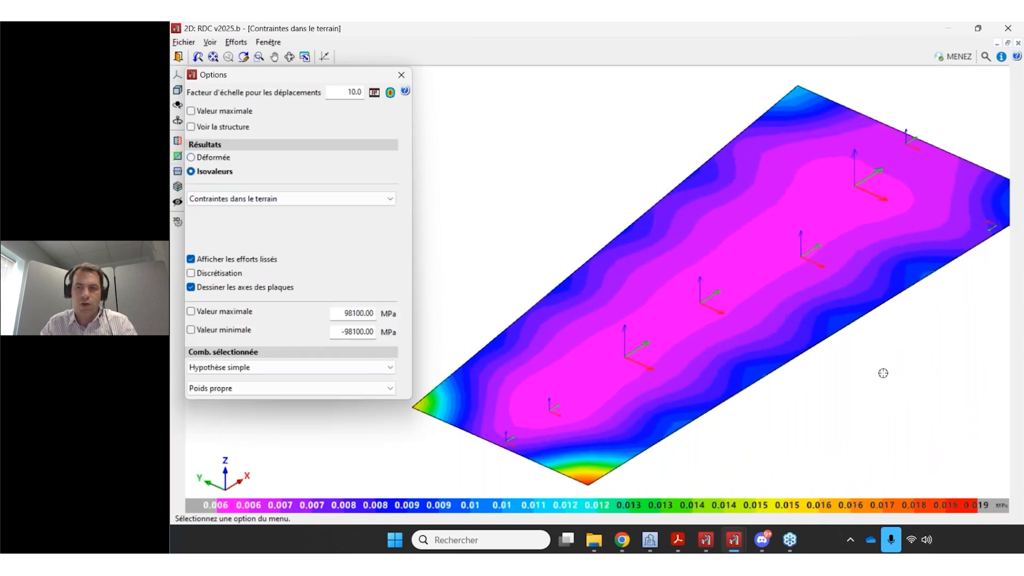
# Review the available isovalue result types, keep Contraintes dans le terrain, and examine the soil stresses at the raft's corners.
pyautogui.click(300, 198)
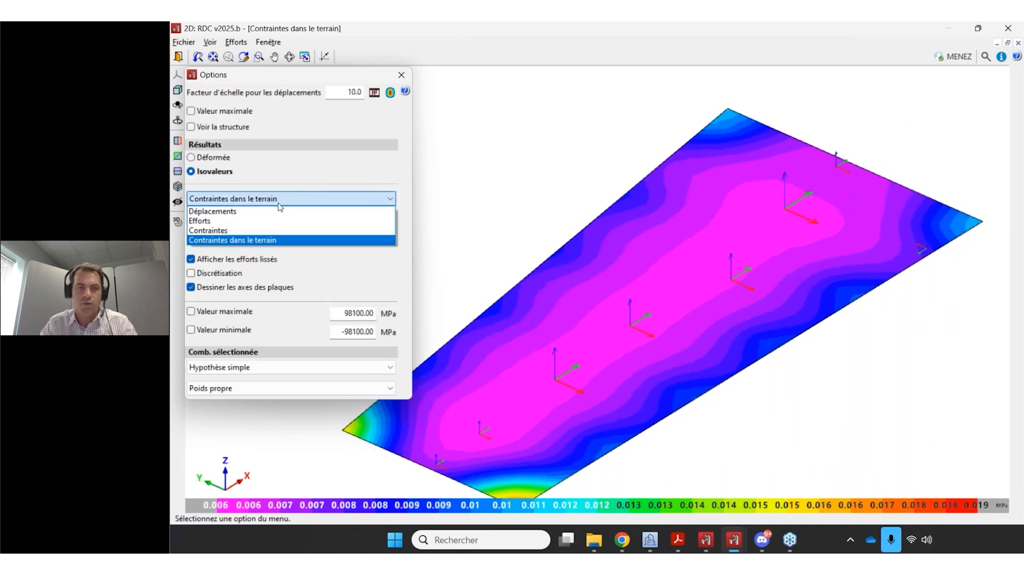
pyautogui.click(237, 241)
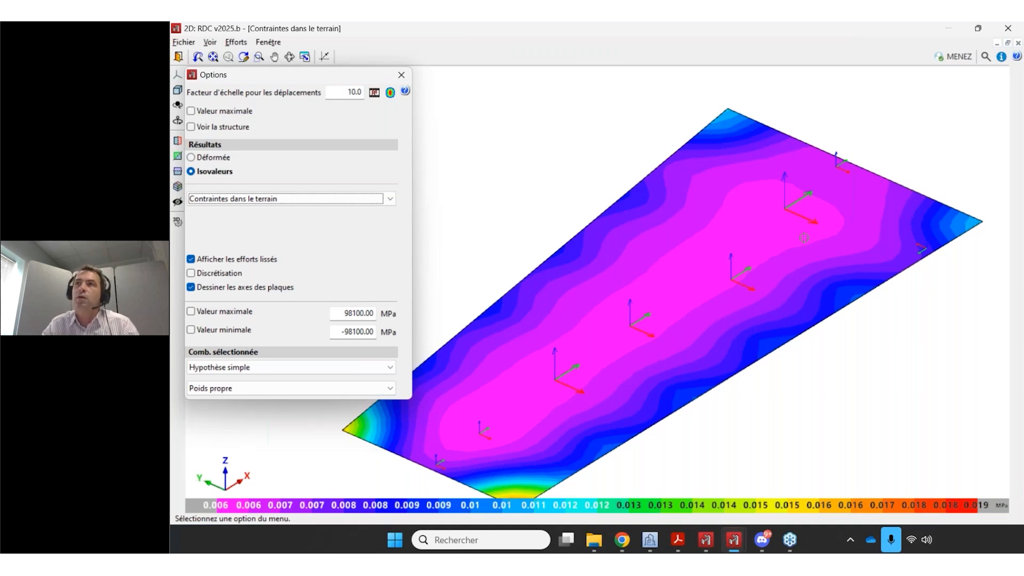
pyautogui.scroll(4, 859, 216)
pyautogui.scroll(-4, 876, 228)
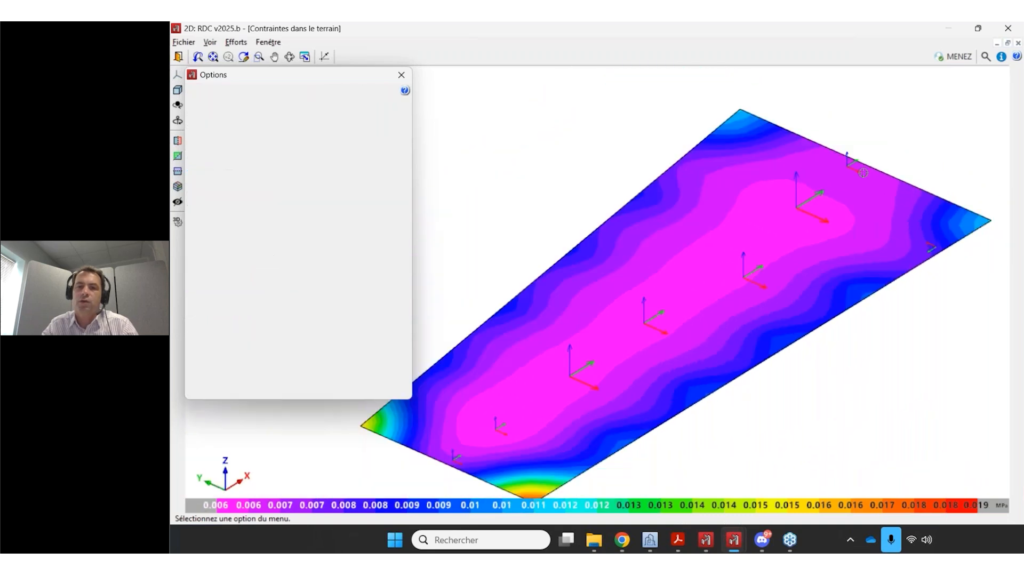
pyautogui.scroll(5, 553, 398)
pyautogui.scroll(1, 553, 397)
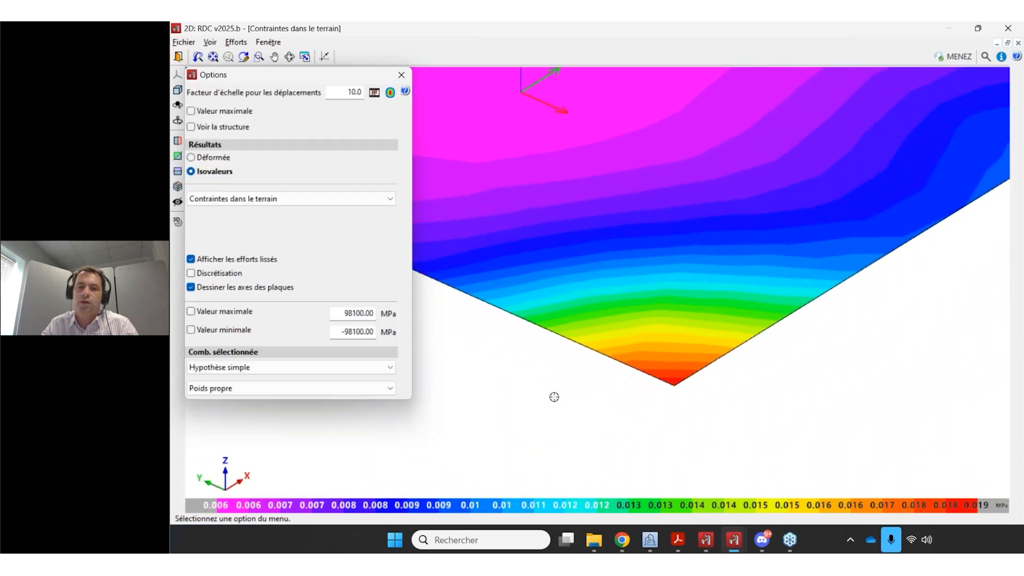
pyautogui.scroll(-5, 554, 397)
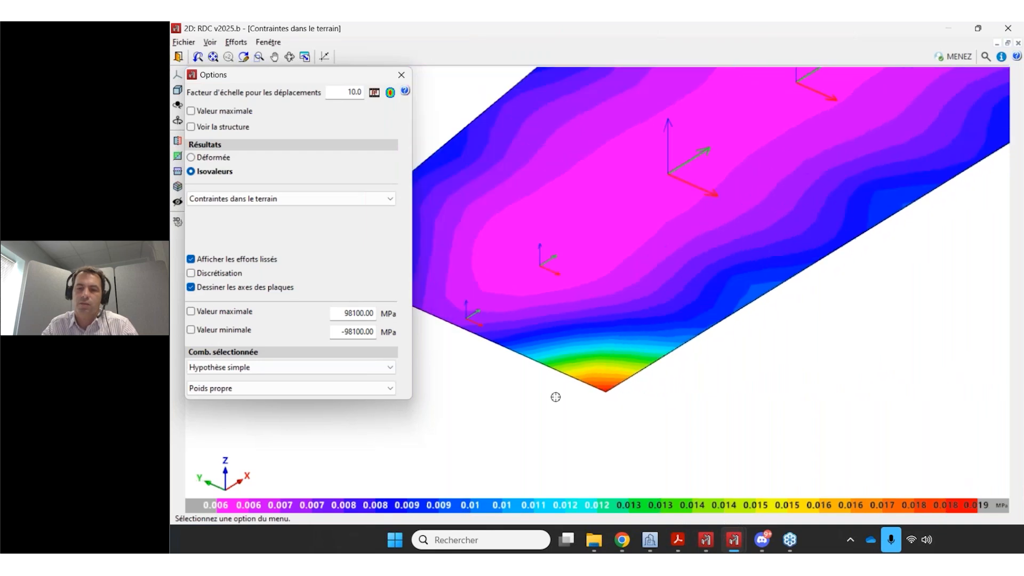
pyautogui.scroll(-1, 555, 396)
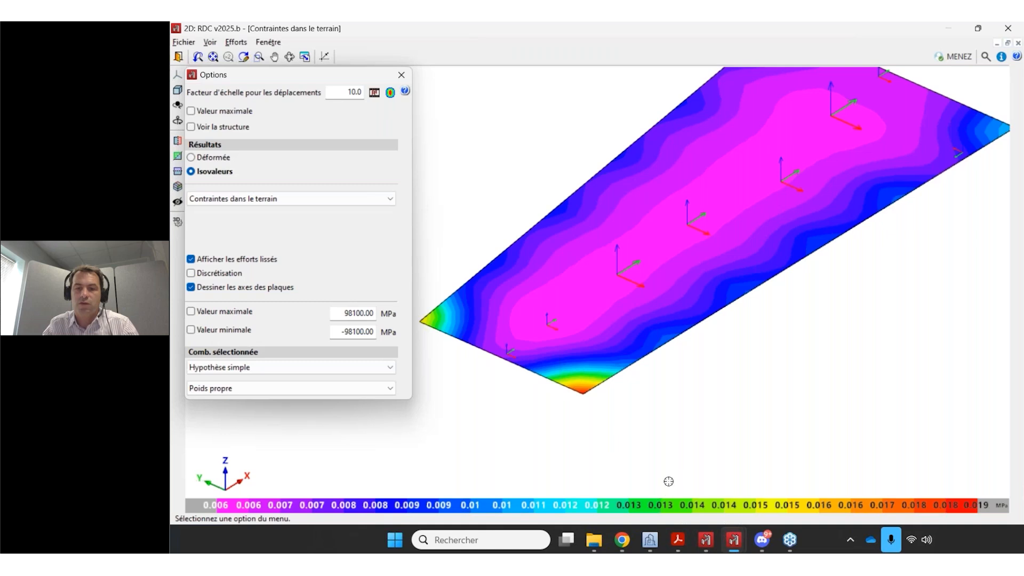
# Switch to the Agence d'Architecture calculé panneaux.ed3 window and orient its 3D structure to show the whole building.
pyautogui.moveTo(734, 547)
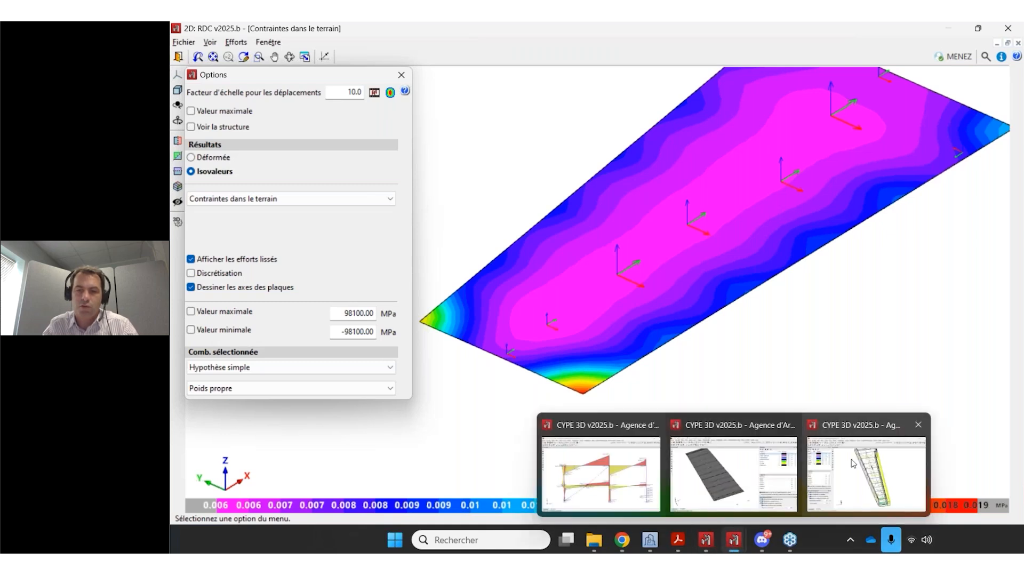
pyautogui.click(867, 467)
pyautogui.scroll(3, 542, 254)
pyautogui.keyDown('shift'); pyautogui.moveTo(555, 259); pyautogui.dragTo(492, 255, button='middle'); pyautogui.keyUp('shift')
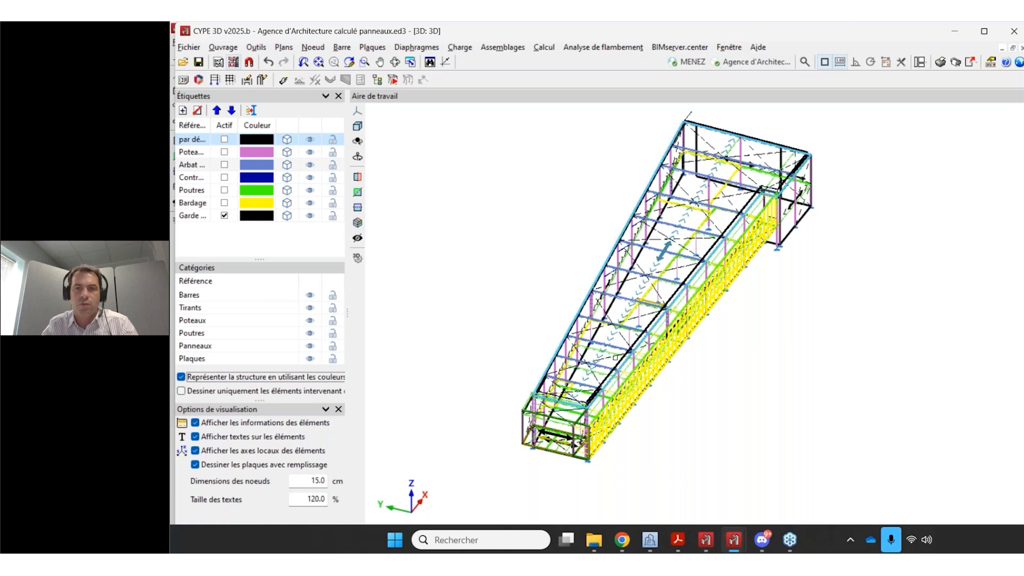
# Review the types of new view on offer without creating one.
pyautogui.click(728, 49)
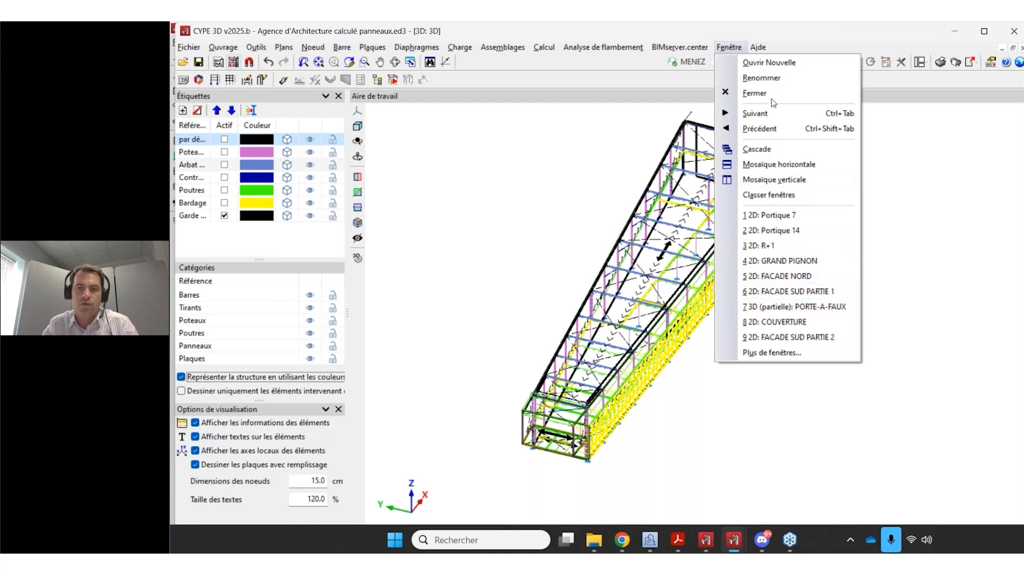
pyautogui.click(767, 62)
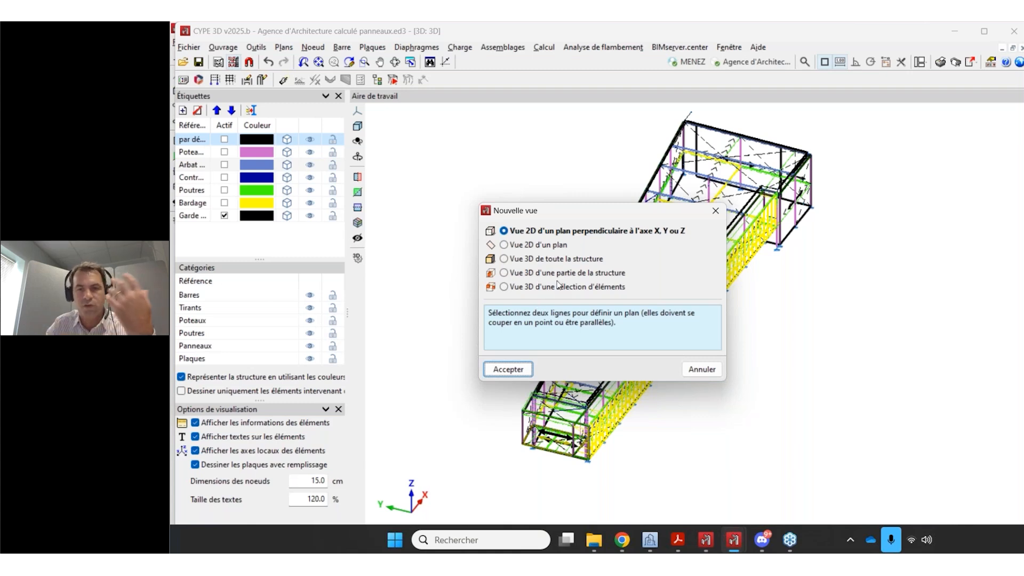
pyautogui.click(695, 368)
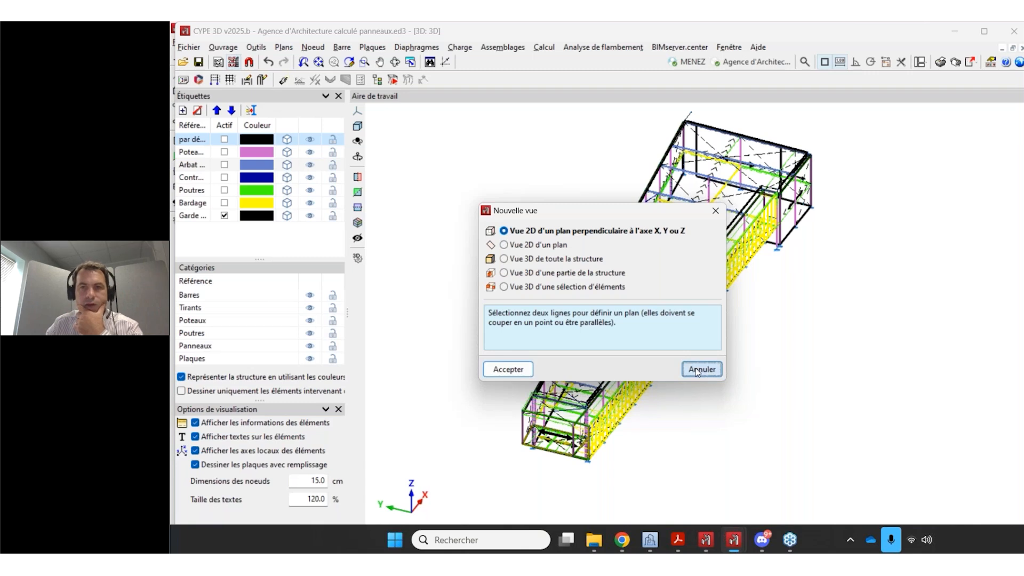
# Sort the project's windows by moving the last 3D: 3D window in the list up to first place.
pyautogui.click(728, 47)
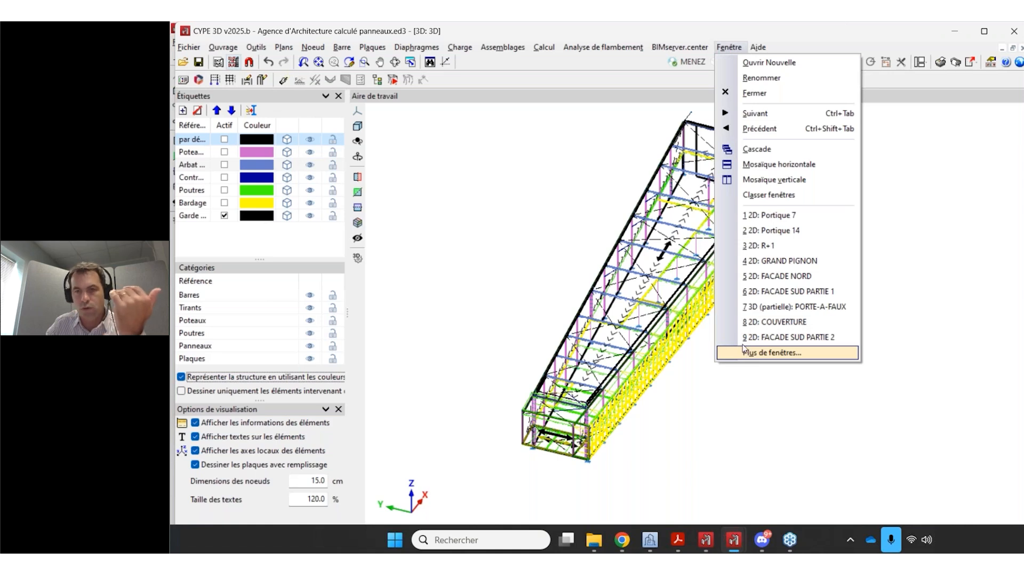
pyautogui.click(752, 195)
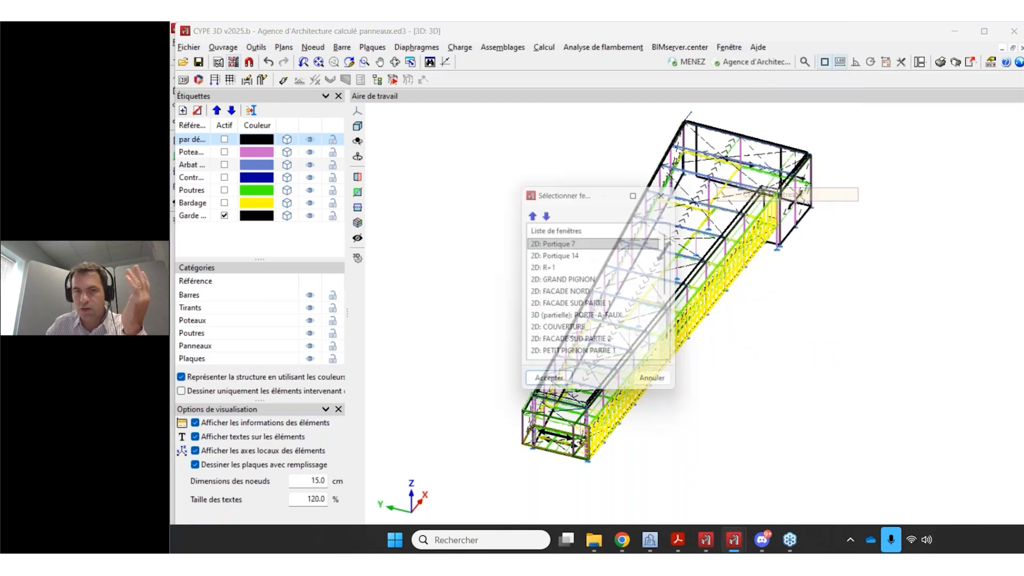
pyautogui.scroll(-3, 586, 283)
pyautogui.click(570, 283)
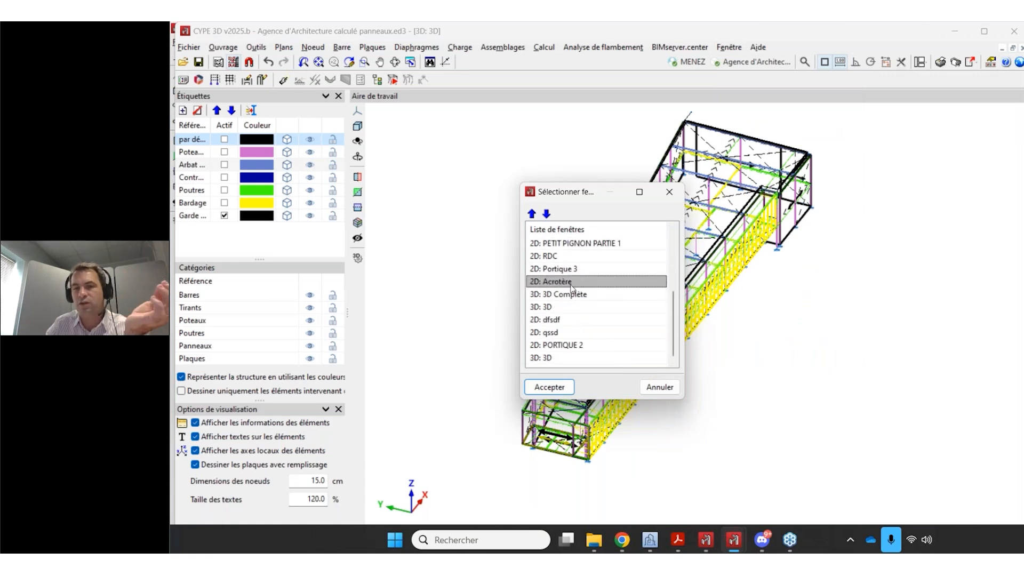
pyautogui.click(572, 356)
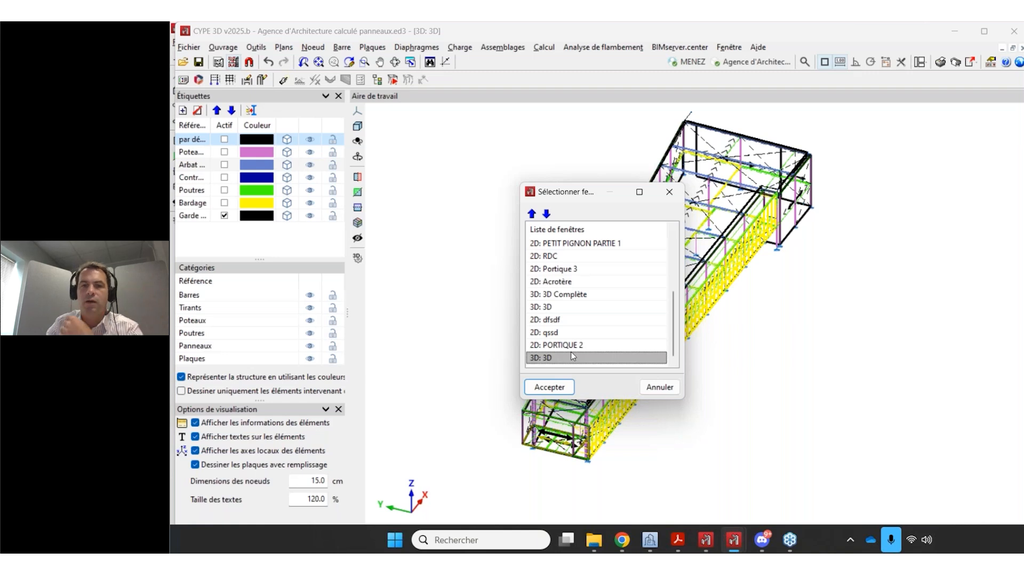
pyautogui.scroll(3, 597, 307)
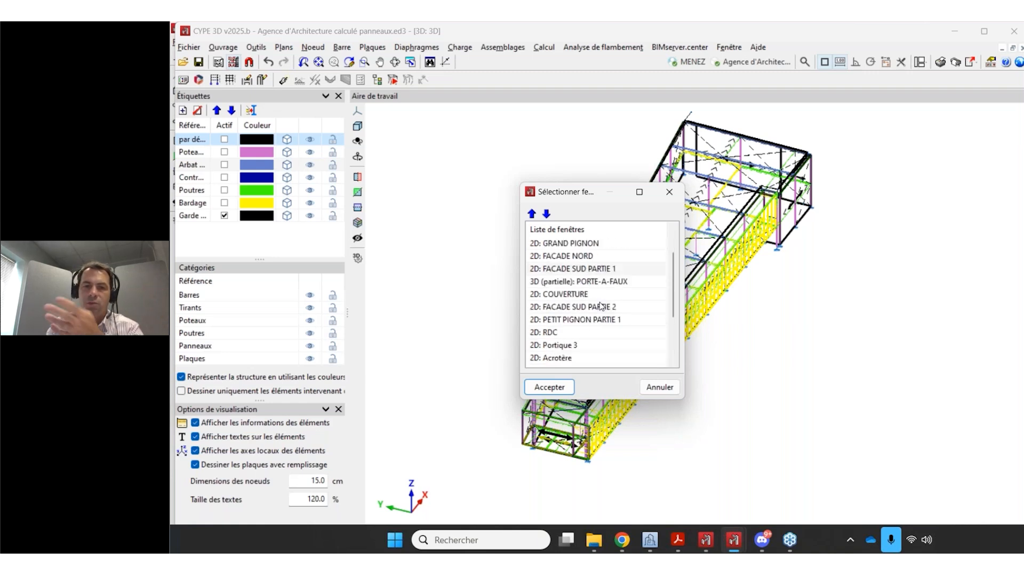
pyautogui.scroll(-3, 592, 349)
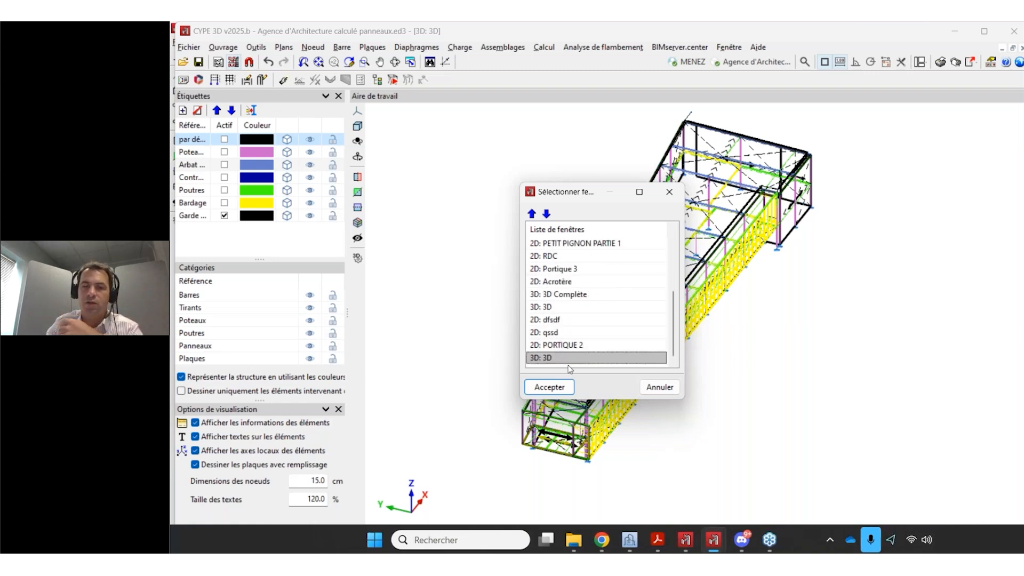
pyautogui.click(532, 214)
pyautogui.click(532, 214)
pyautogui.click(532, 214)
pyautogui.click(532, 215)
pyautogui.click(532, 214)
pyautogui.click(532, 214)
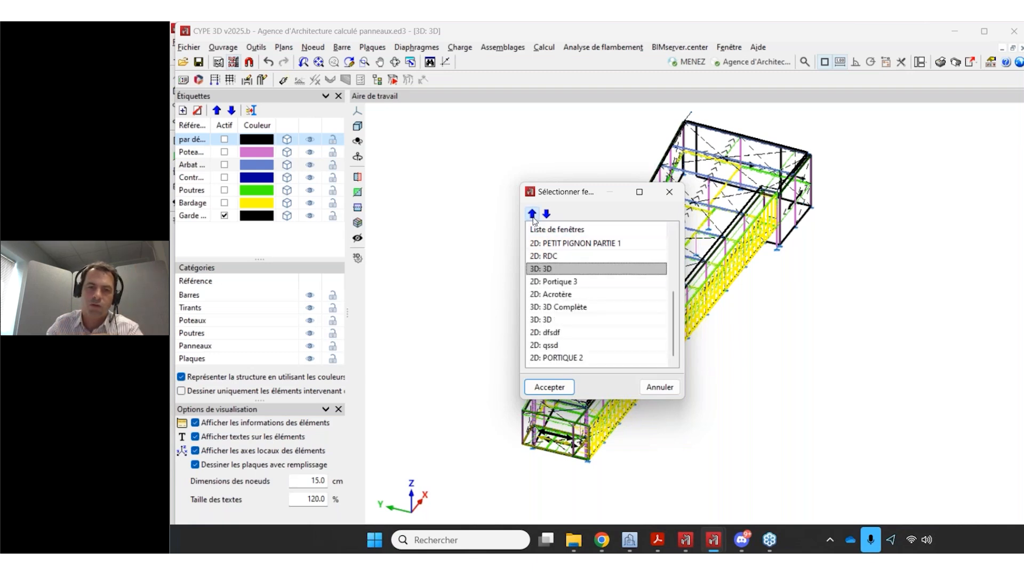
pyautogui.click(532, 215)
pyautogui.click(532, 214)
pyautogui.click(532, 214)
pyautogui.click(532, 214)
pyautogui.click(532, 215)
pyautogui.click(532, 215)
pyautogui.click(532, 214)
pyautogui.click(532, 214)
pyautogui.click(533, 214)
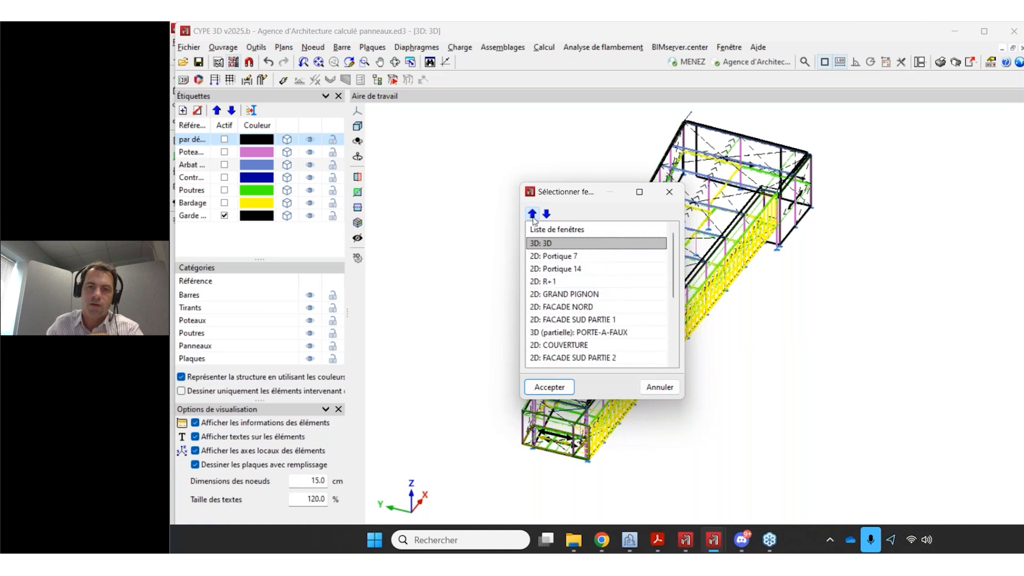
pyautogui.click(551, 387)
# Activate the 3D: 3D window listed first among the open windows, maximize it, and frame the building.
pyautogui.click(728, 47)
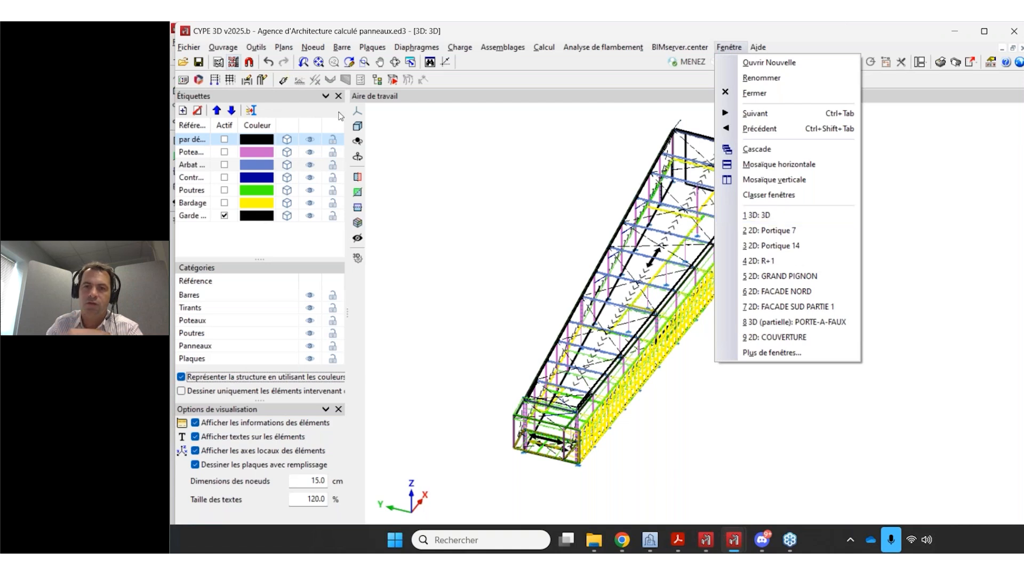
pyautogui.click(223, 46)
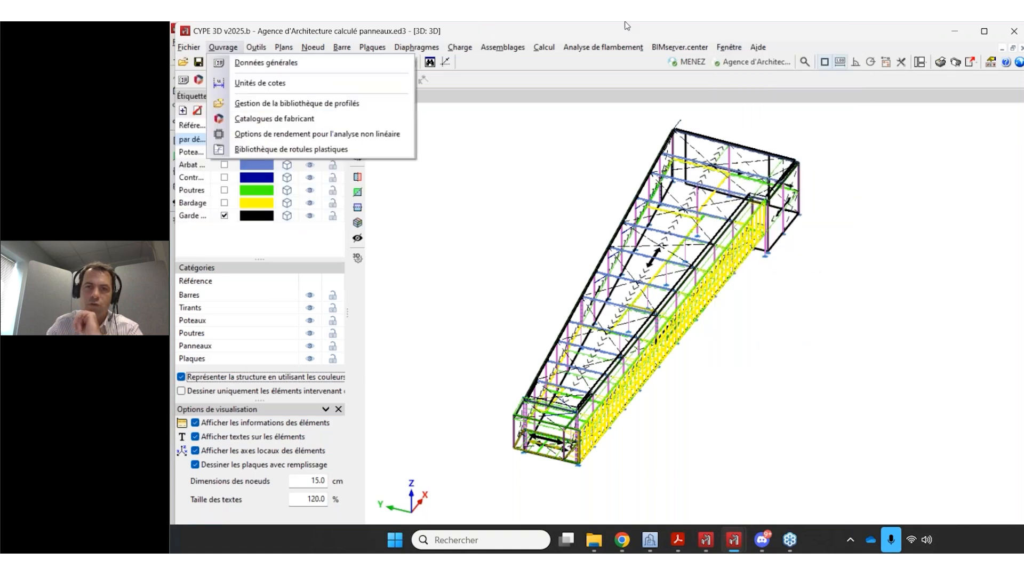
pyautogui.click(728, 47)
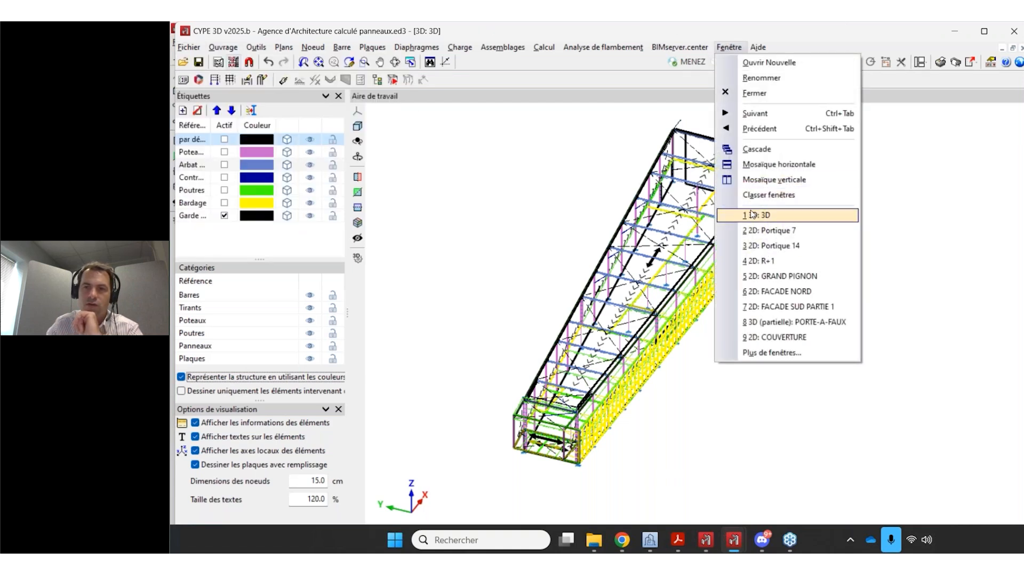
pyautogui.click(751, 214)
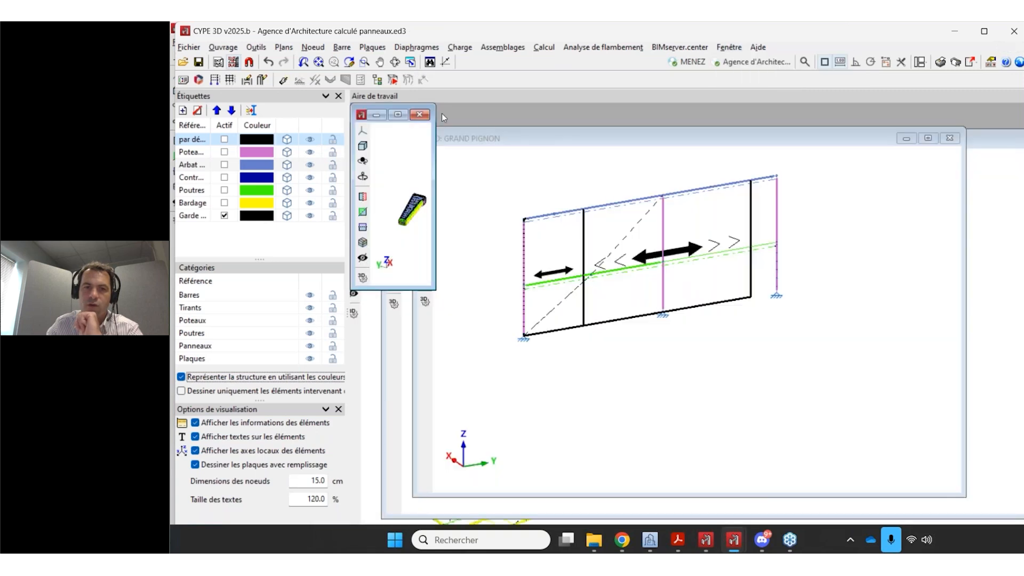
pyautogui.click(402, 114)
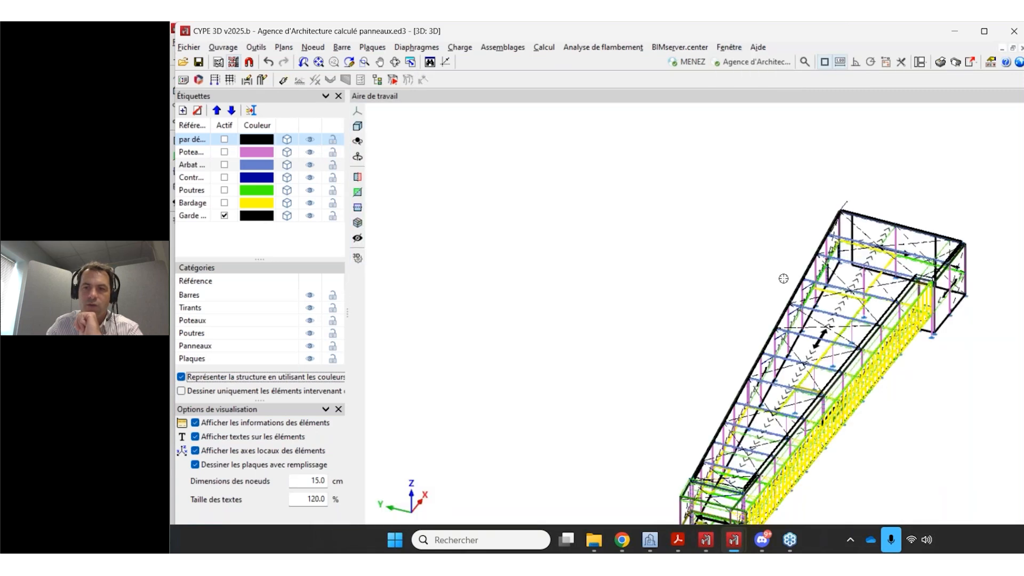
pyautogui.scroll(2, 783, 279)
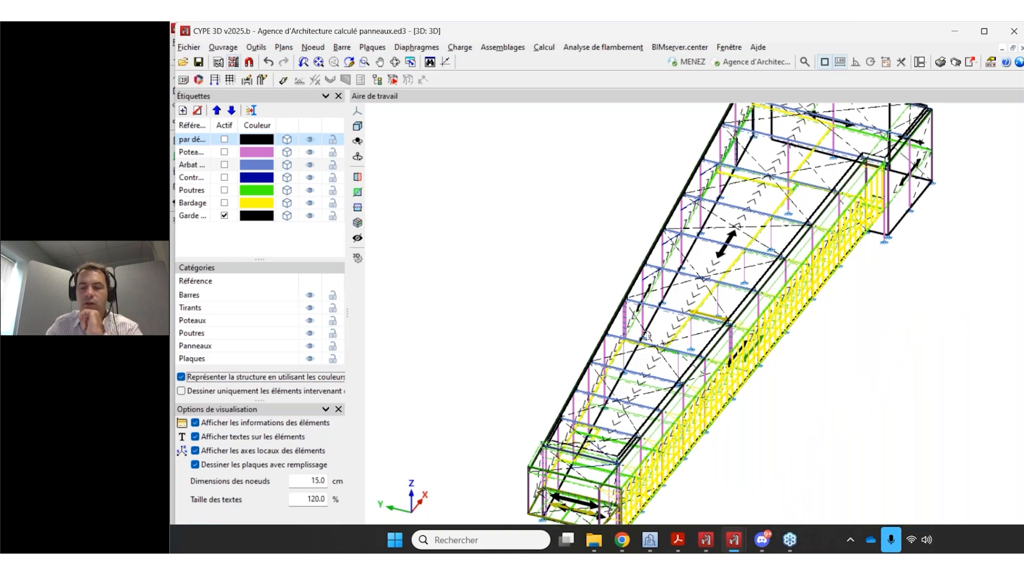
pyautogui.scroll(-2, 648, 335)
pyautogui.scroll(3, 710, 465)
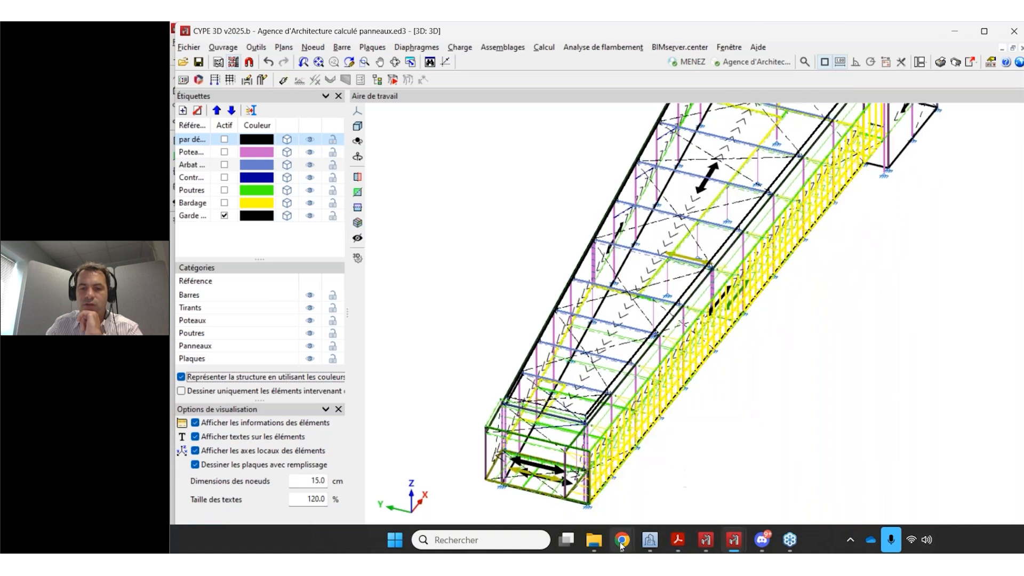
# Switch to the Version 2025.b page in Chrome and review the CYPE 3D sections from dockable windows through on-screen text size.
pyautogui.moveTo(621, 546)
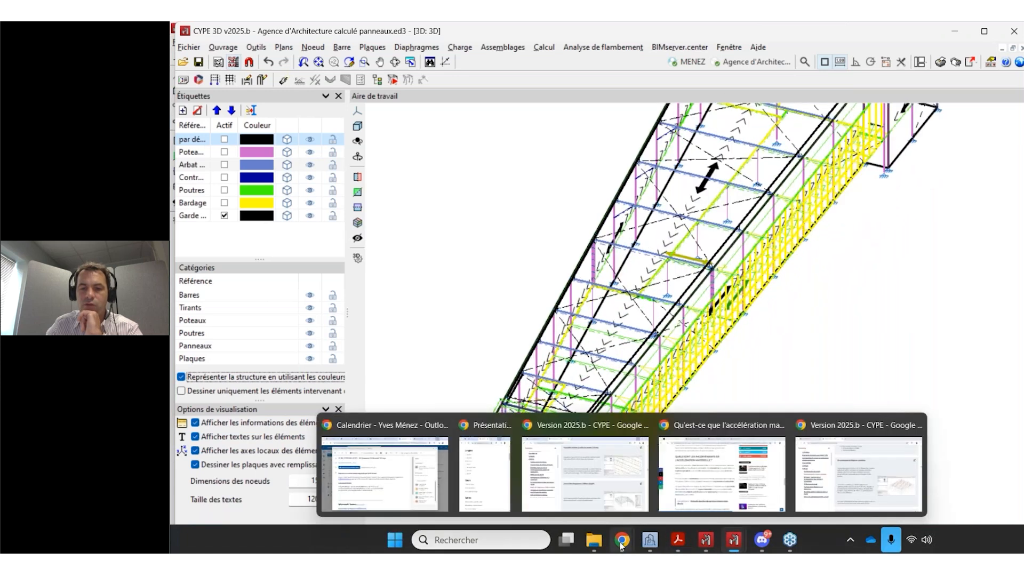
pyautogui.click(866, 483)
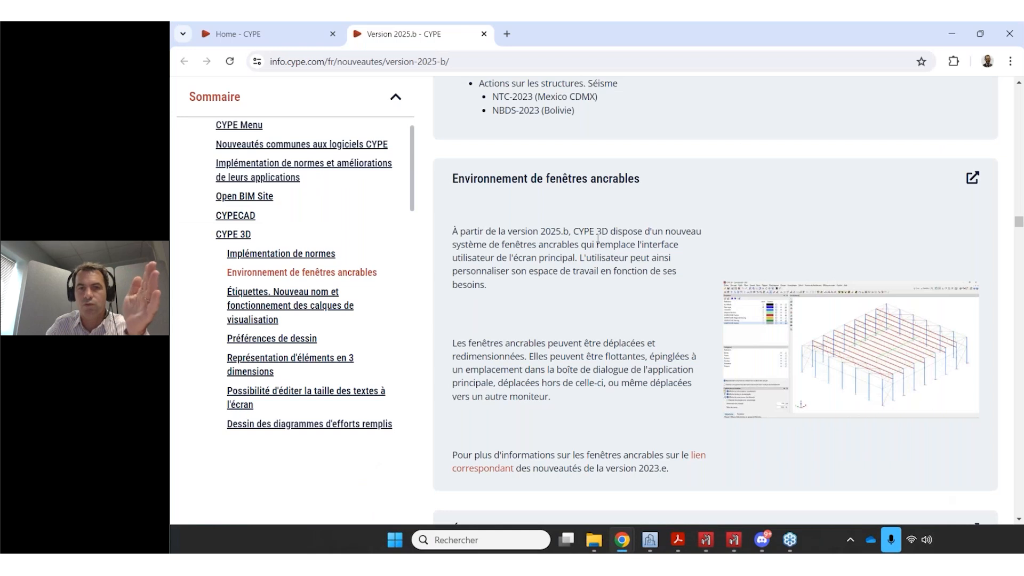
pyautogui.scroll(-7, 598, 238)
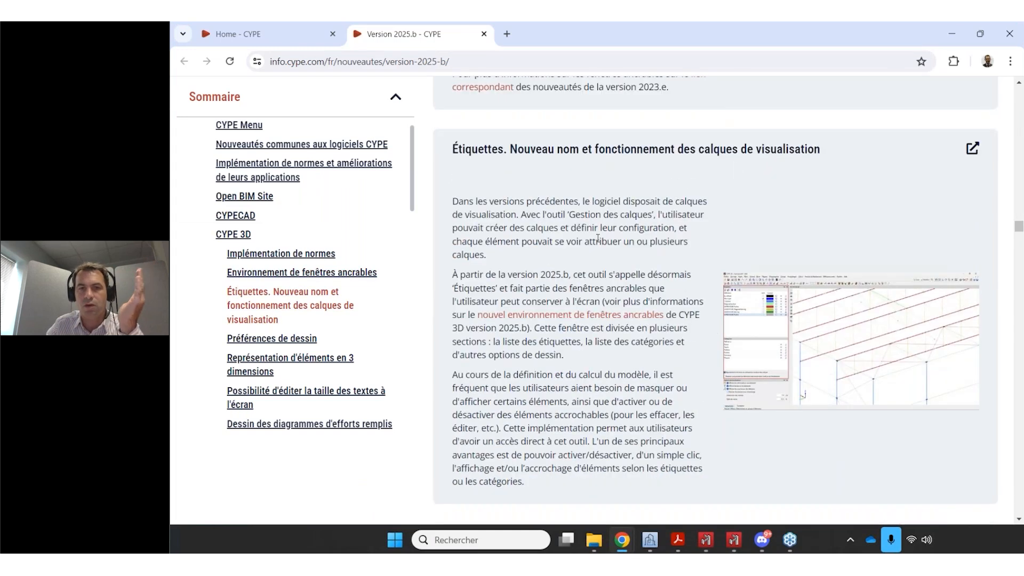
pyautogui.scroll(-7, 597, 239)
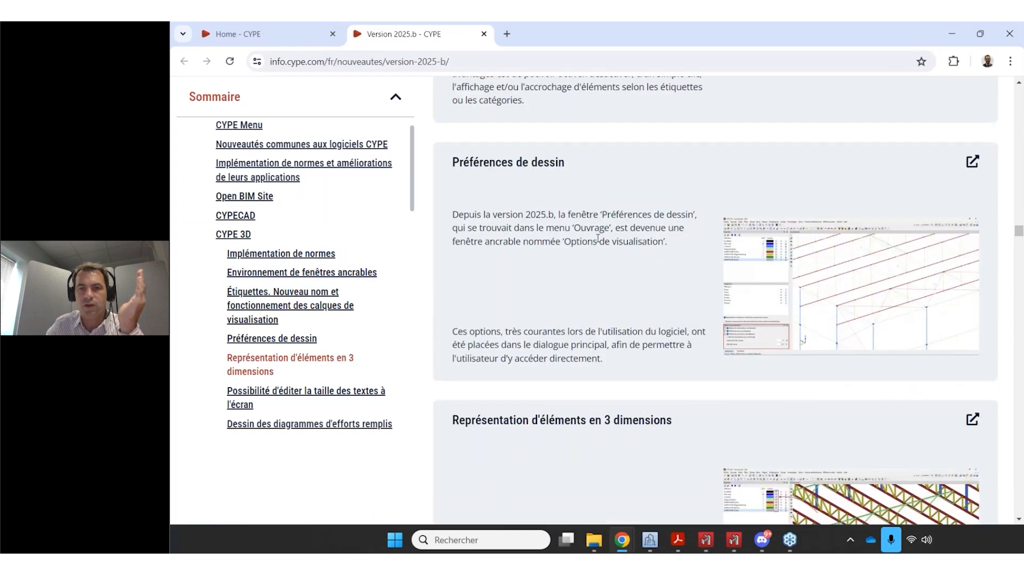
pyautogui.scroll(-7, 598, 238)
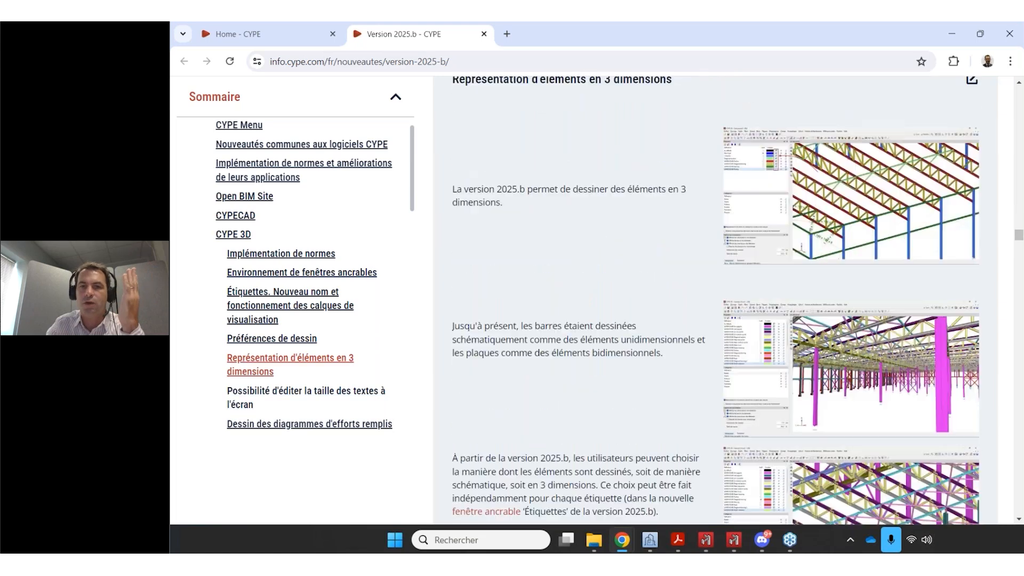
pyautogui.scroll(1, 598, 238)
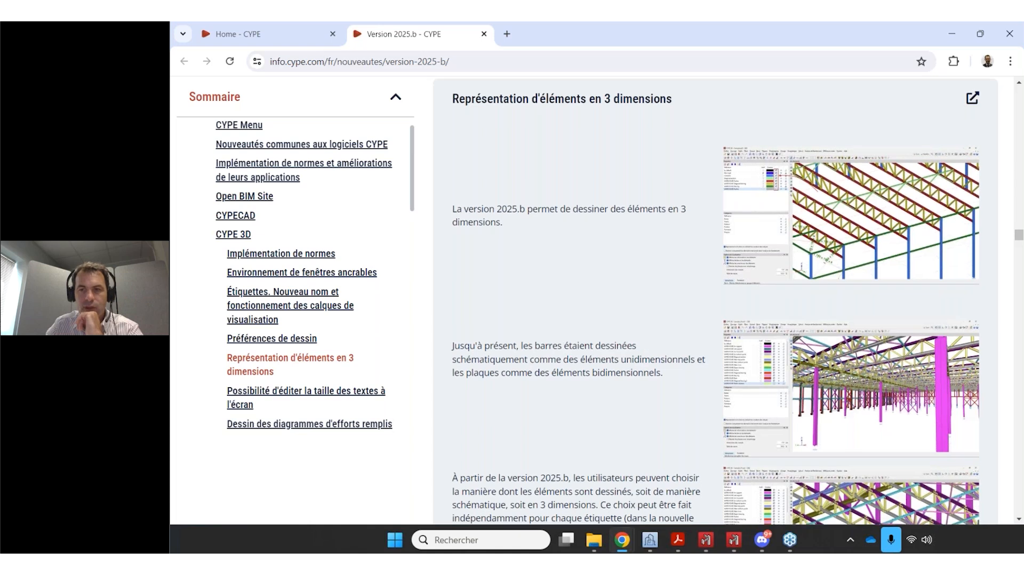
pyautogui.scroll(-5, 715, 299)
pyautogui.scroll(-5, 715, 298)
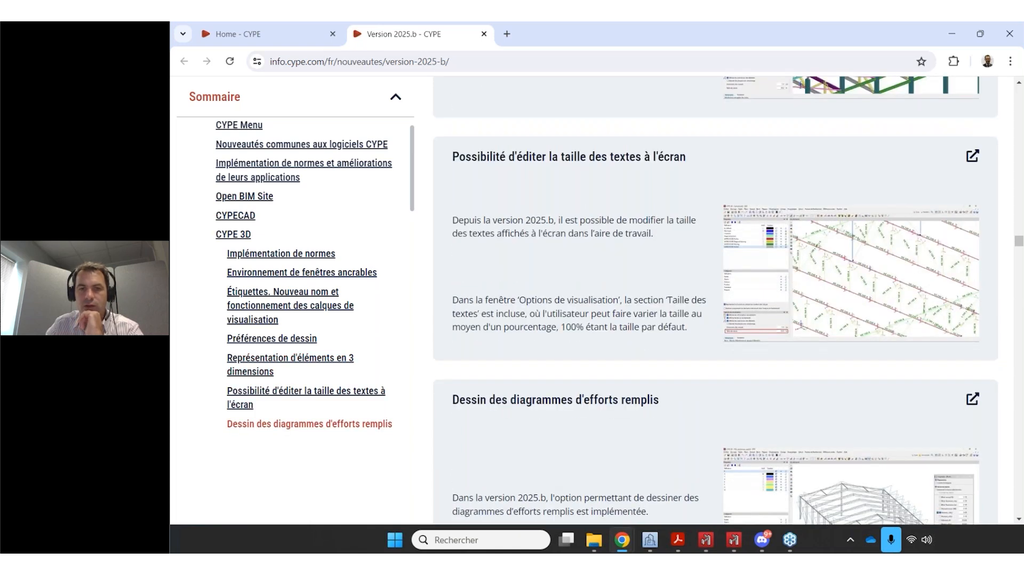
# Review the filled force diagram section with its illustration, then the section on hardware acceleration for drawing models.
pyautogui.scroll(-3, 751, 307)
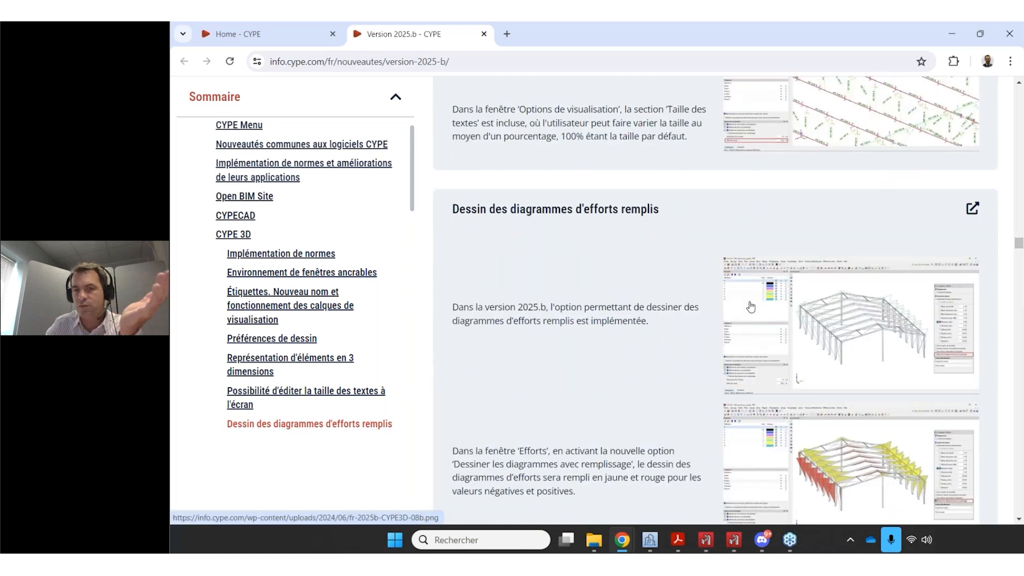
pyautogui.scroll(-3, 750, 306)
pyautogui.click(777, 298)
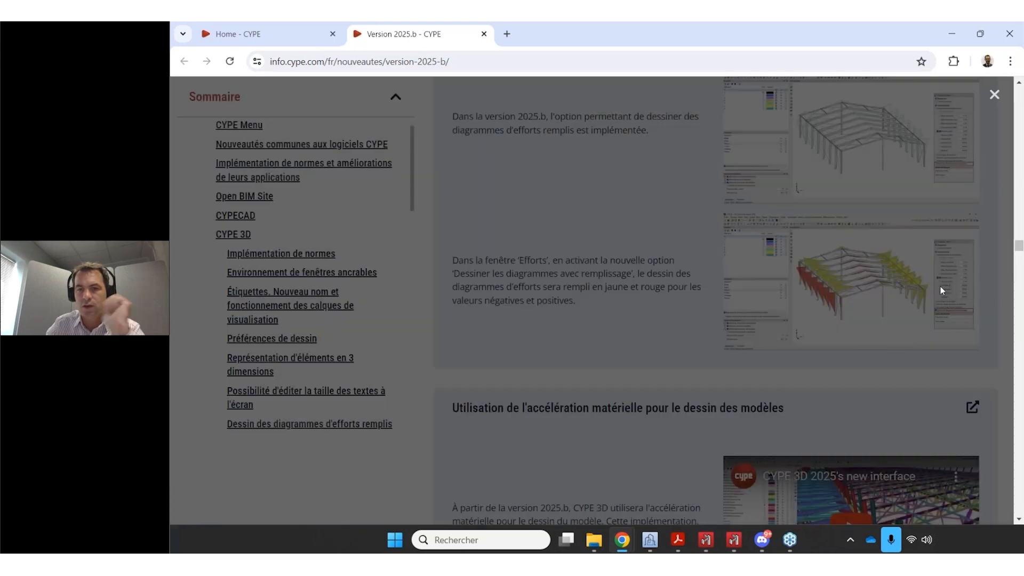
pyautogui.click(942, 291)
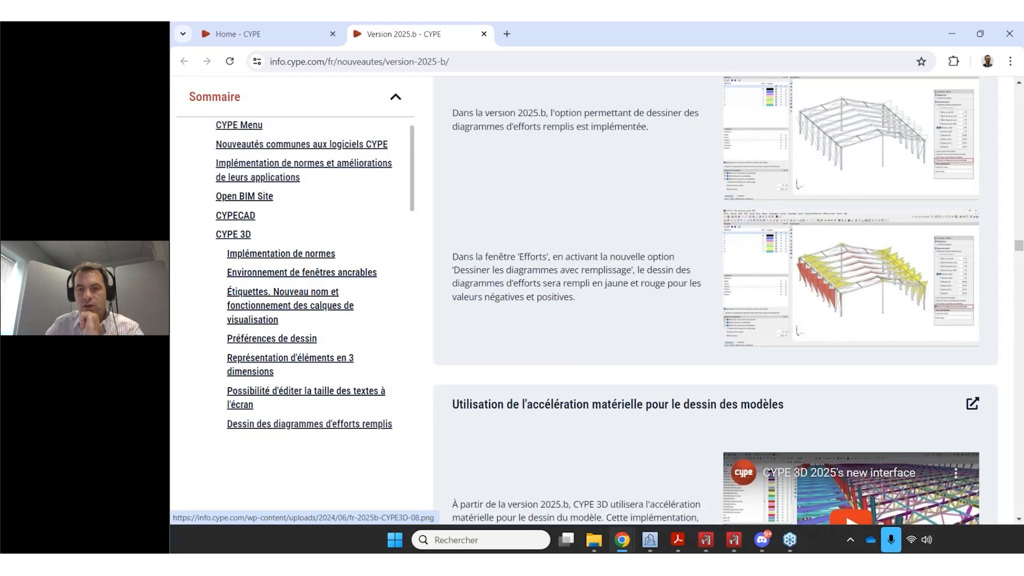
pyautogui.scroll(-3, 844, 322)
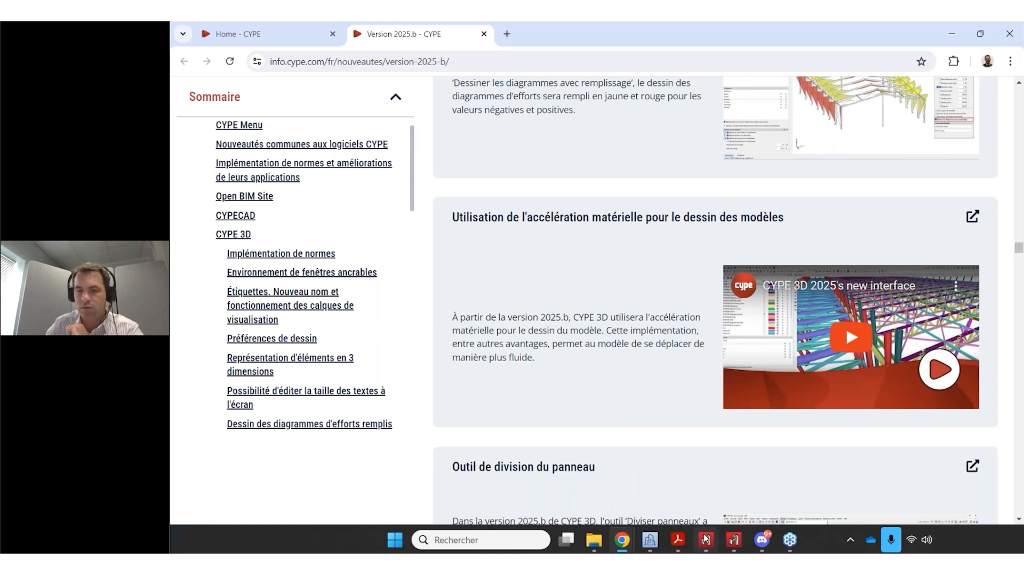
# Switch back to the CYPE 3D panneaux.ed3 model, draw the elements of all labels in 3D, and examine the members up close in perspective.
pyautogui.moveTo(743, 539)
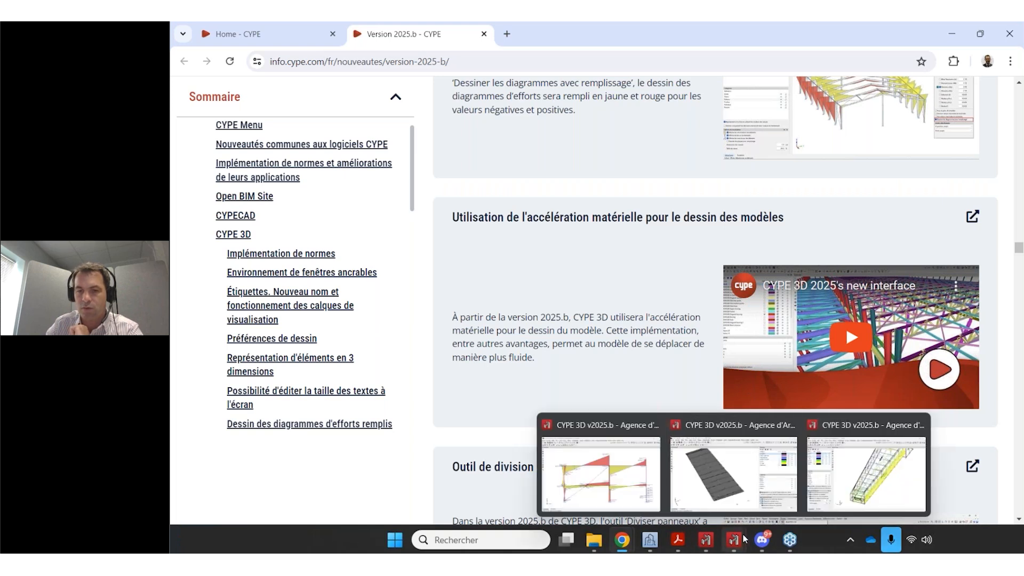
pyautogui.click(884, 494)
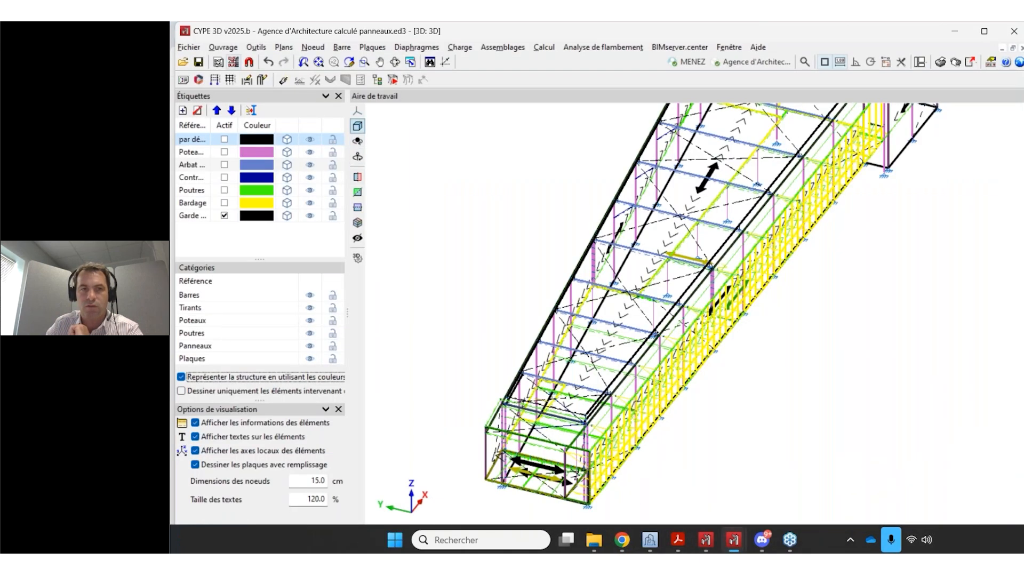
pyautogui.rightClick(287, 126)
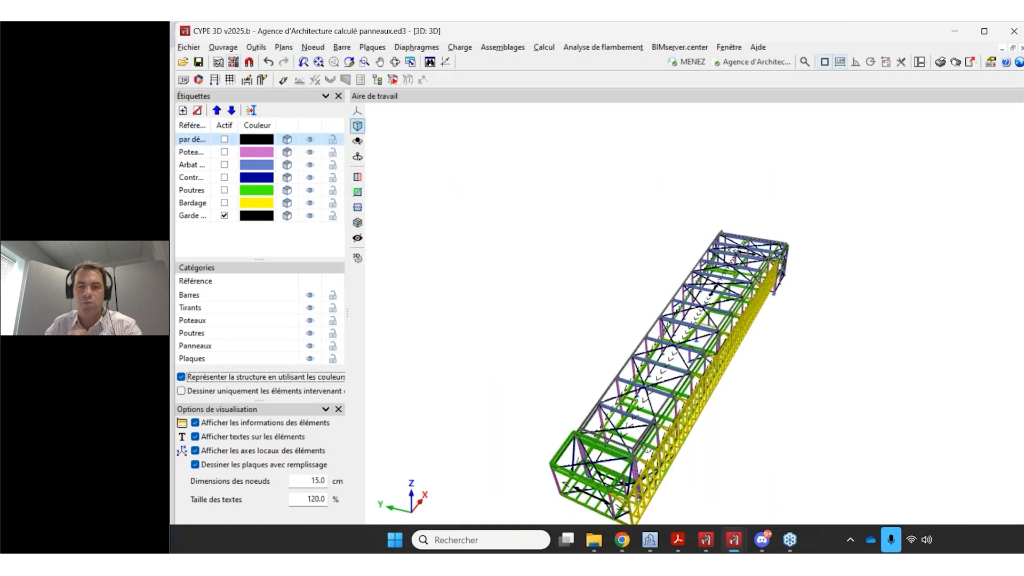
pyautogui.scroll(5, 666, 450)
pyautogui.keyDown('shift'); pyautogui.moveTo(672, 424); pyautogui.dragTo(599, 404, button='middle'); pyautogui.keyUp('shift')
pyautogui.scroll(6, 693, 320)
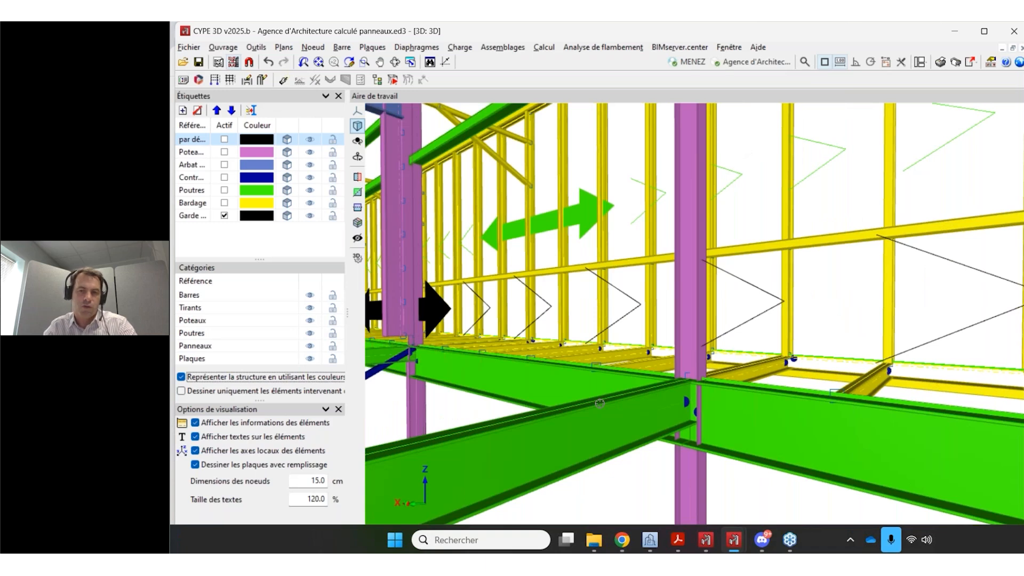
pyautogui.moveTo(599, 404)
pyautogui.keyDown('shift'); pyautogui.mouseDown(button='middle')
pyautogui.moveTo(563, 329)
pyautogui.moveTo(552, 354)
pyautogui.mouseUp(button='middle'); pyautogui.keyUp('shift')
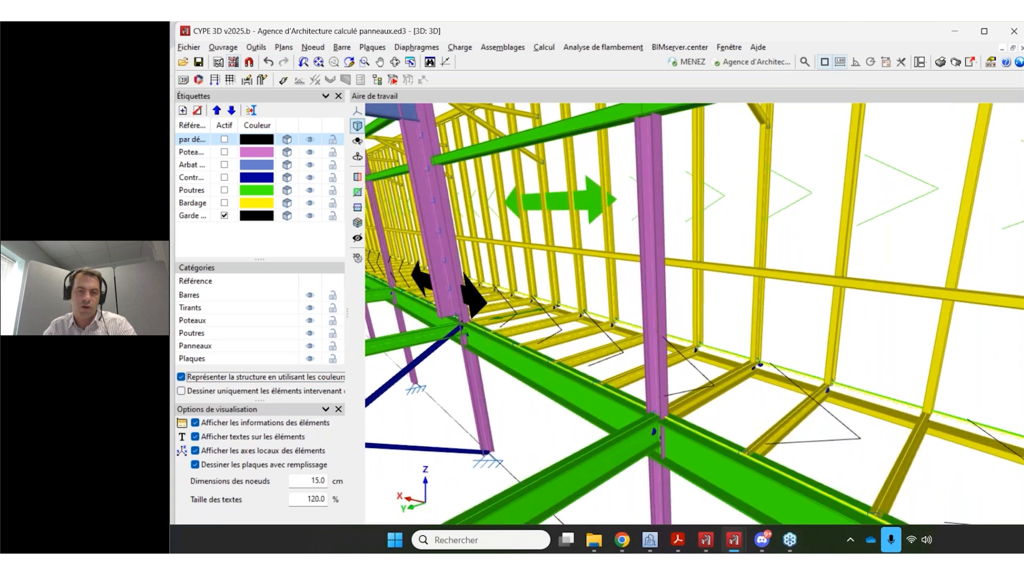
# Return to the Version 2025.b page in Chrome, review the panel and surface load sections, and enlarge the fire-protection coating summary image.
pyautogui.moveTo(622, 539)
pyautogui.click(868, 484)
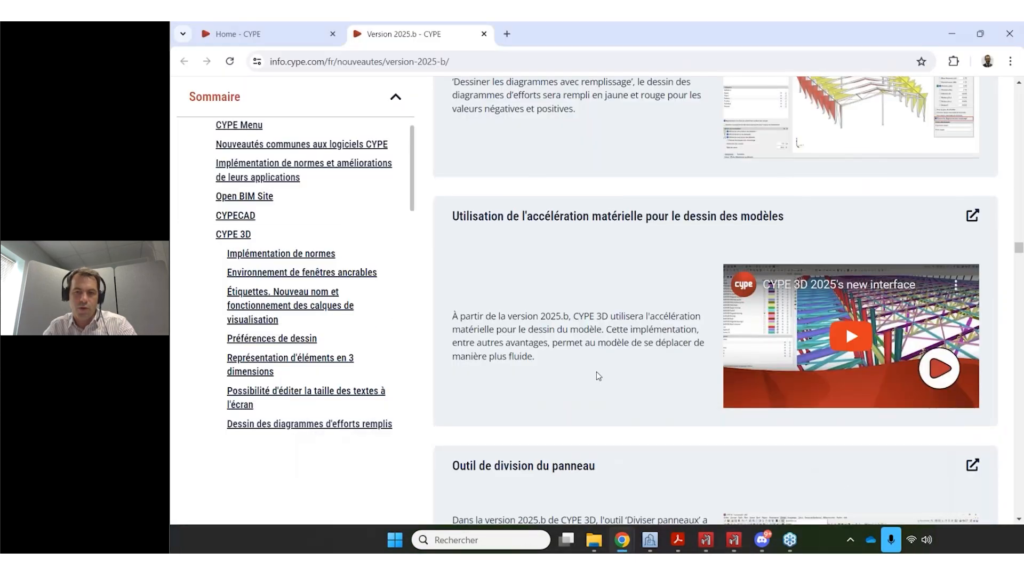
pyautogui.scroll(-5, 572, 383)
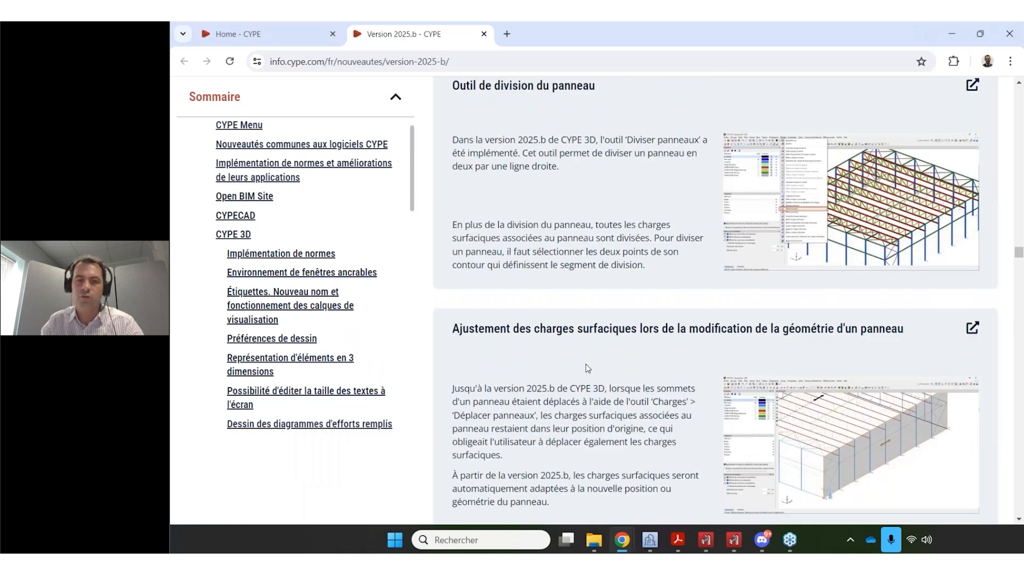
pyautogui.scroll(-9, 585, 364)
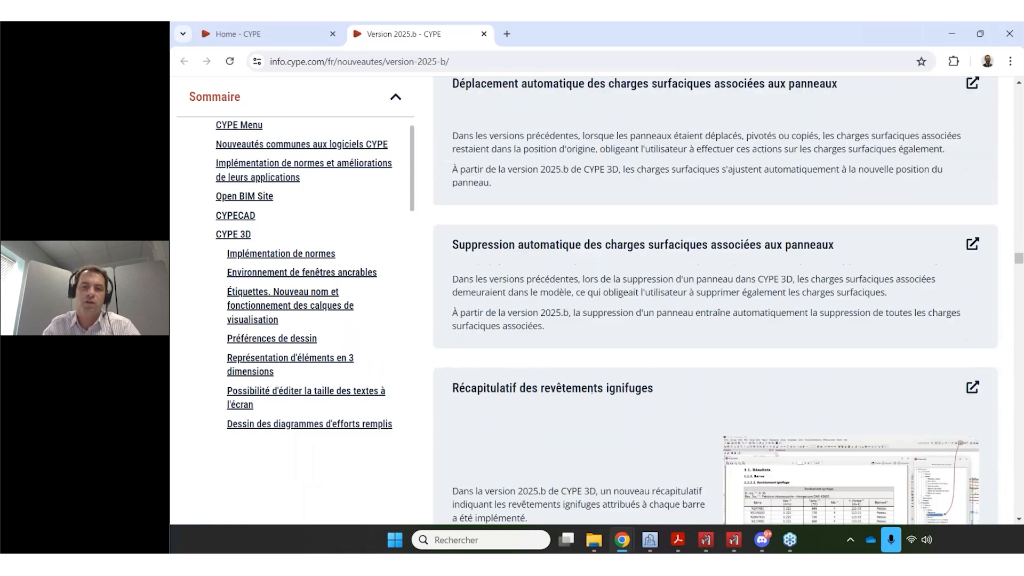
pyautogui.scroll(-5, 802, 258)
pyautogui.click(802, 259)
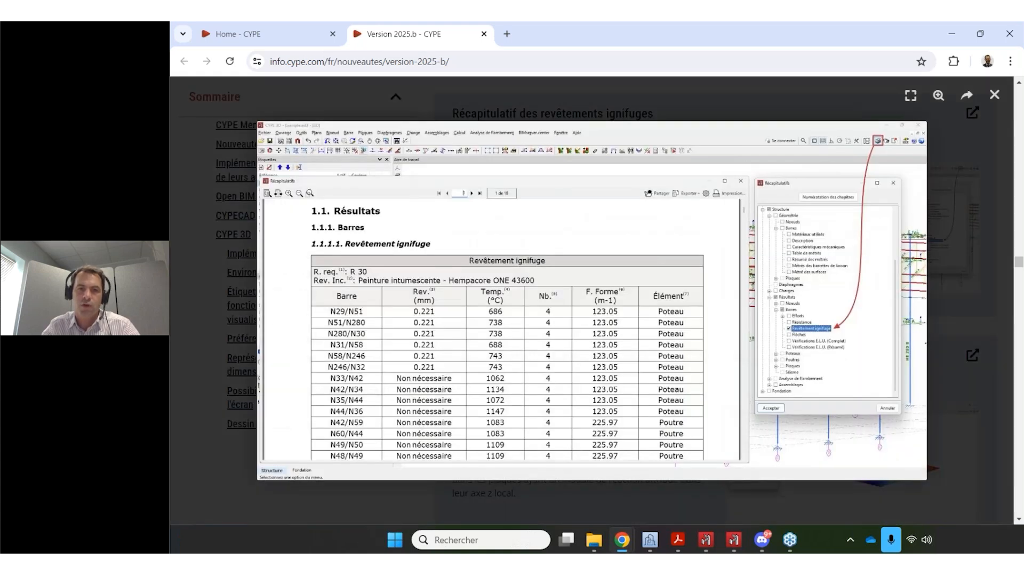
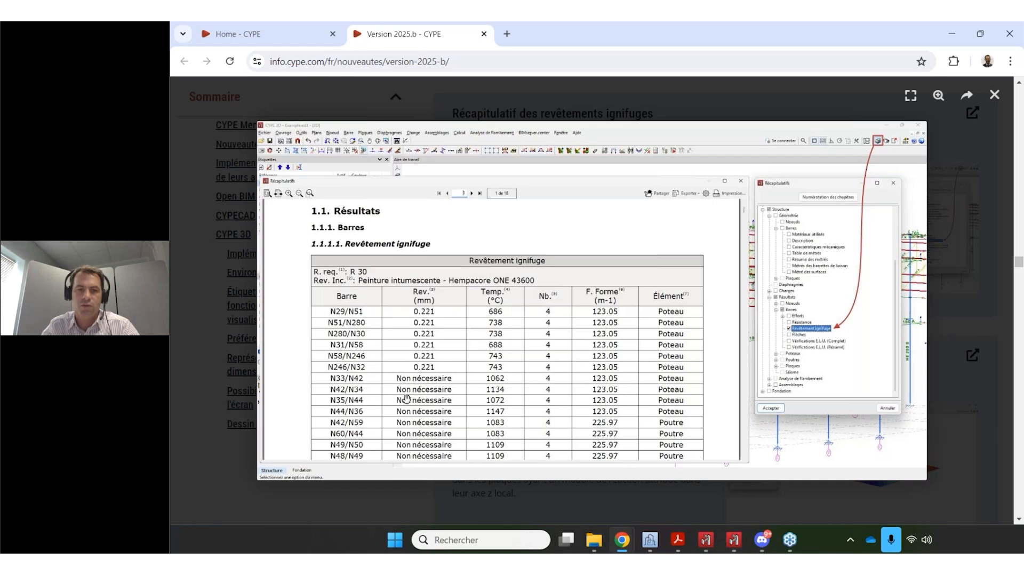
# Close the fire-protection coating image and review the Ibarra-Medina-Krawinkler plastic hinge section, enlarging its input panel and moment-rotation curve images.
pyautogui.click(954, 354)
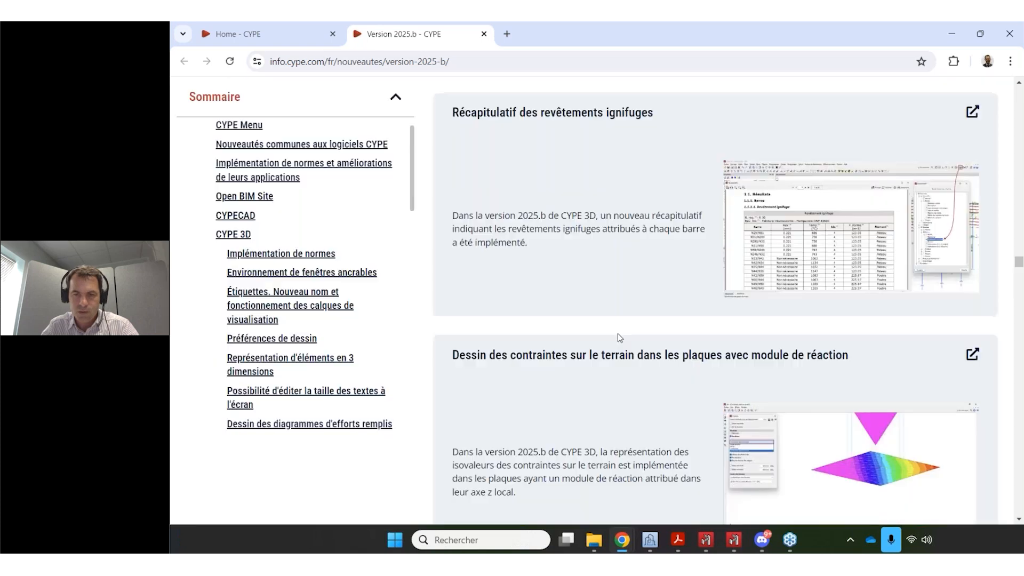
pyautogui.scroll(-10, 617, 333)
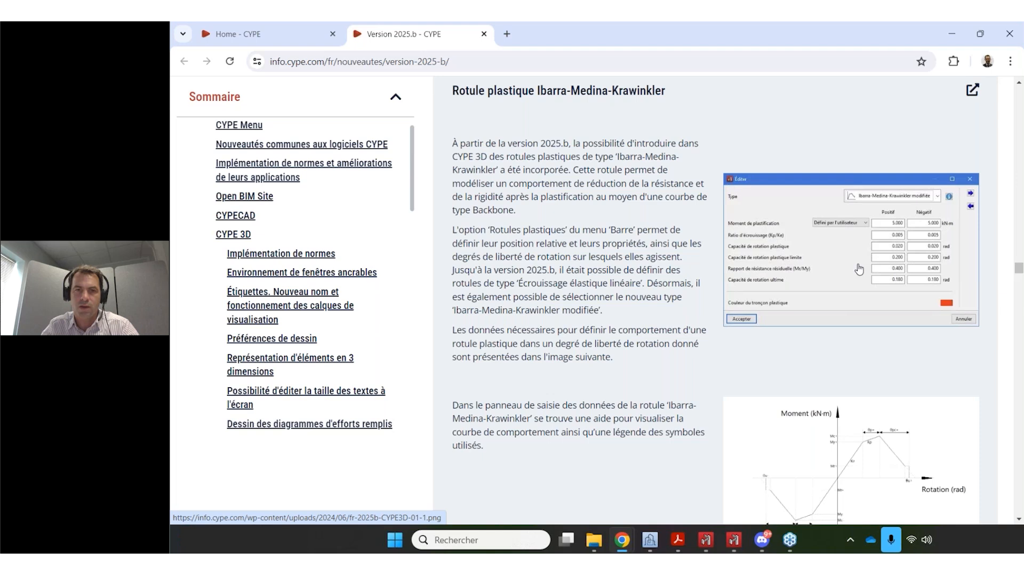
pyautogui.click(858, 269)
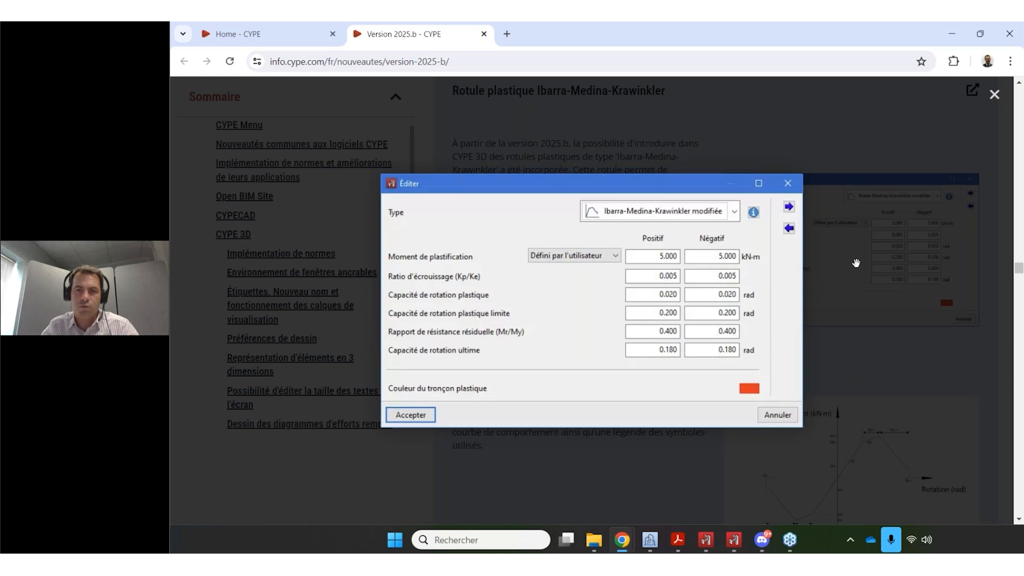
pyautogui.click(856, 263)
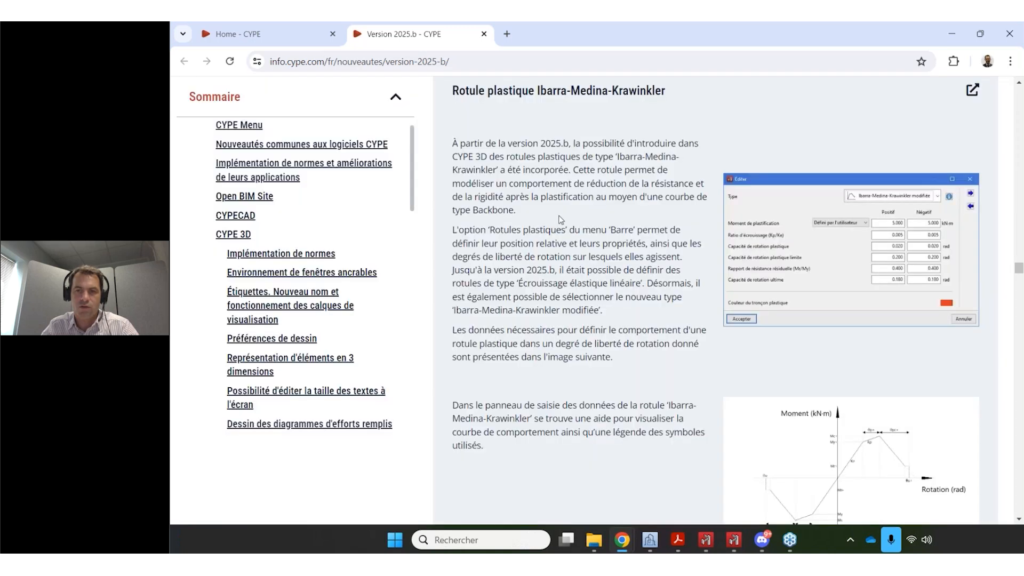
pyautogui.scroll(-3, 561, 219)
pyautogui.click(827, 312)
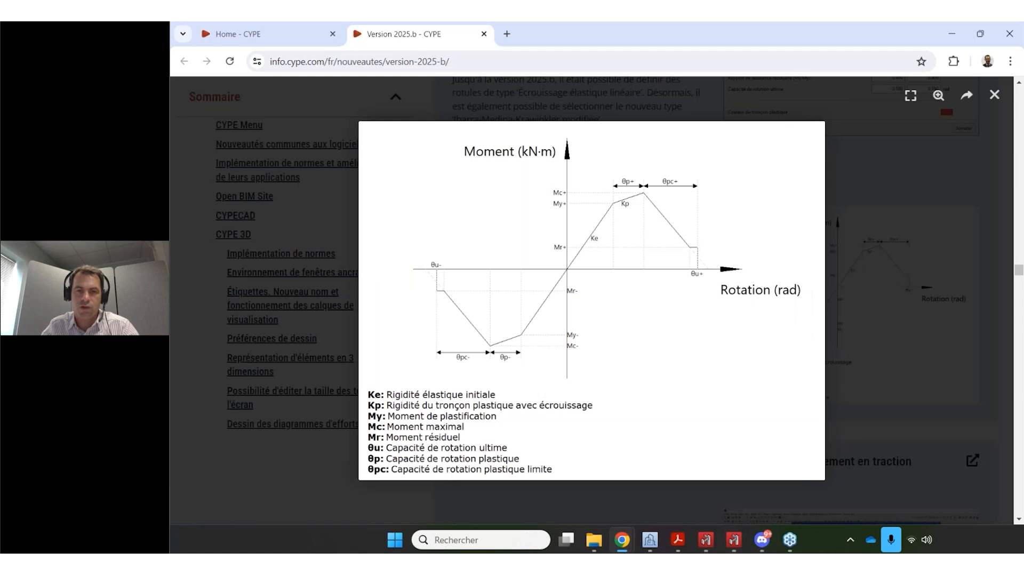
pyautogui.click(886, 262)
# Examine the enlarged images for bar prestress and force display by selection, and read on through the German installation section.
pyautogui.scroll(-5, 686, 268)
pyautogui.click(847, 251)
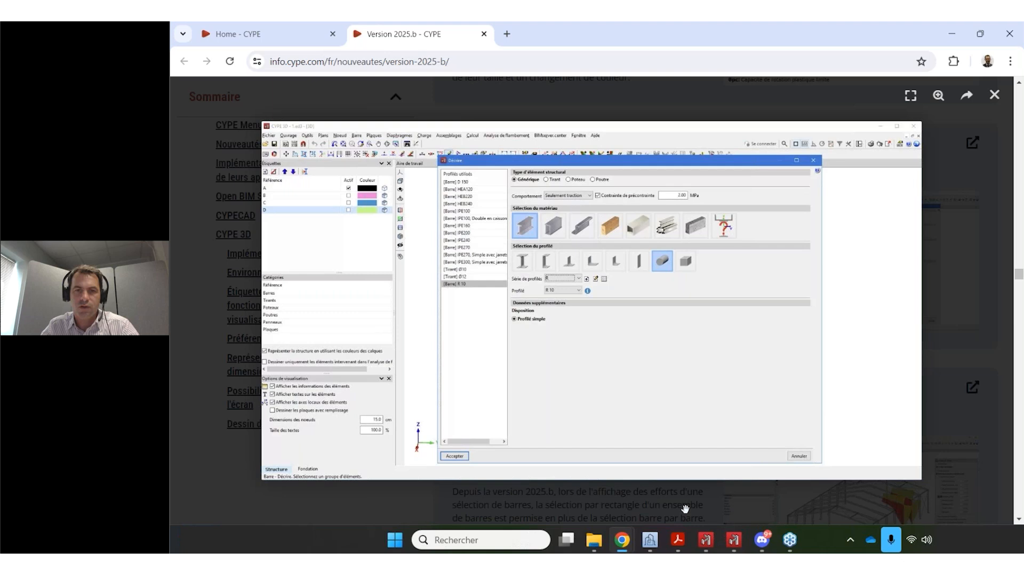
pyautogui.click(975, 287)
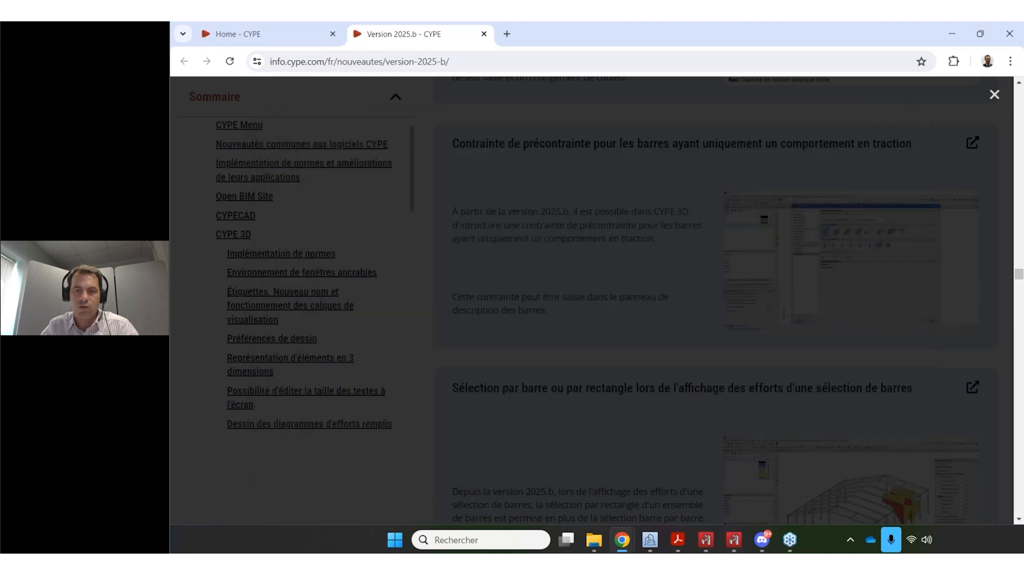
pyautogui.scroll(-5, 779, 376)
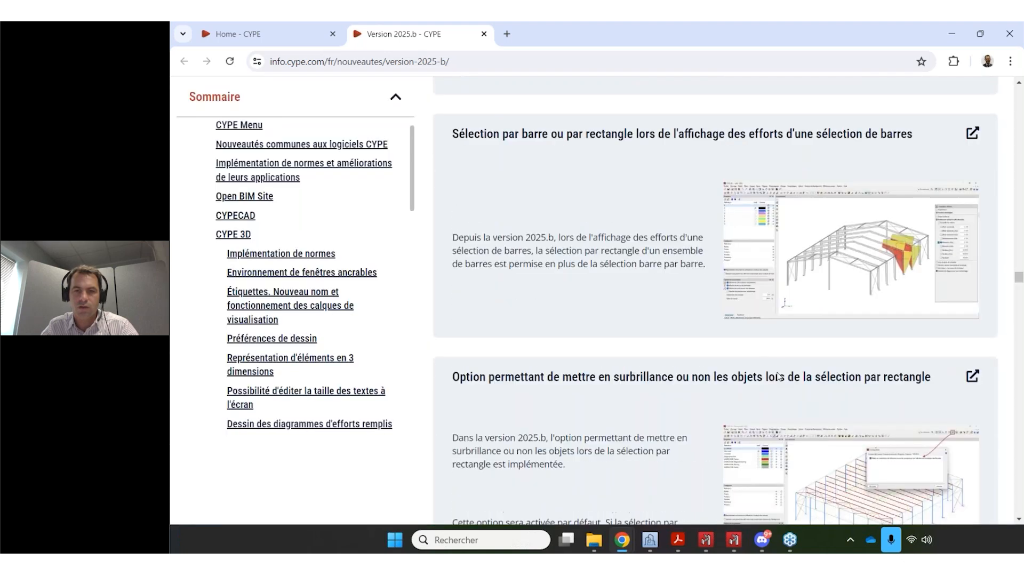
pyautogui.click(826, 283)
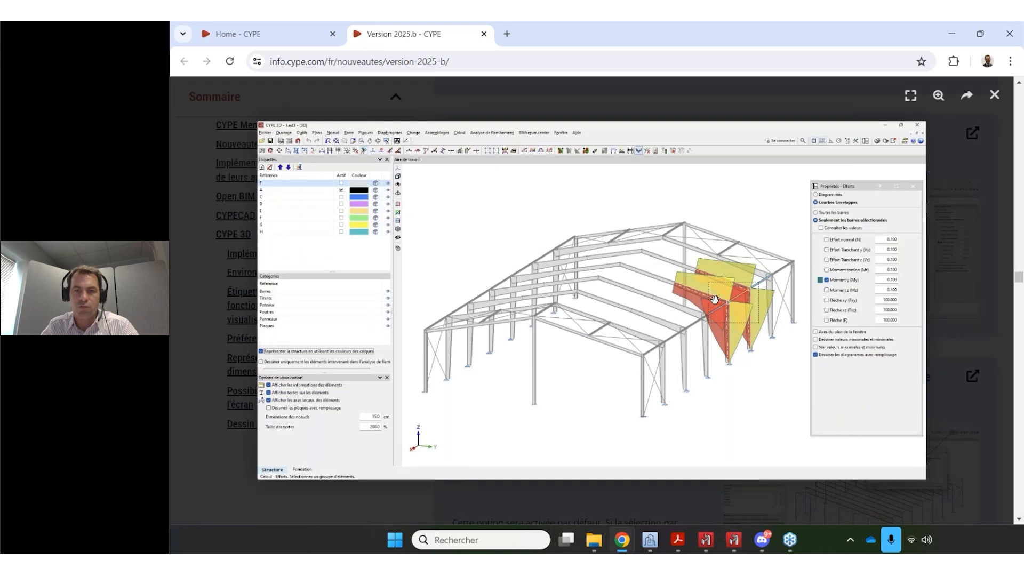
pyautogui.click(966, 266)
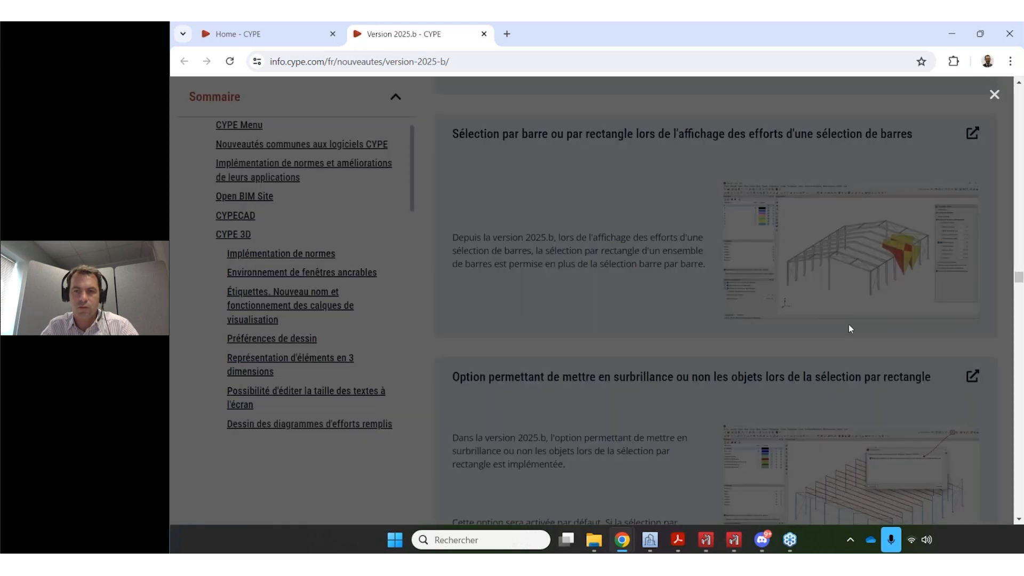
pyautogui.scroll(-2, 592, 359)
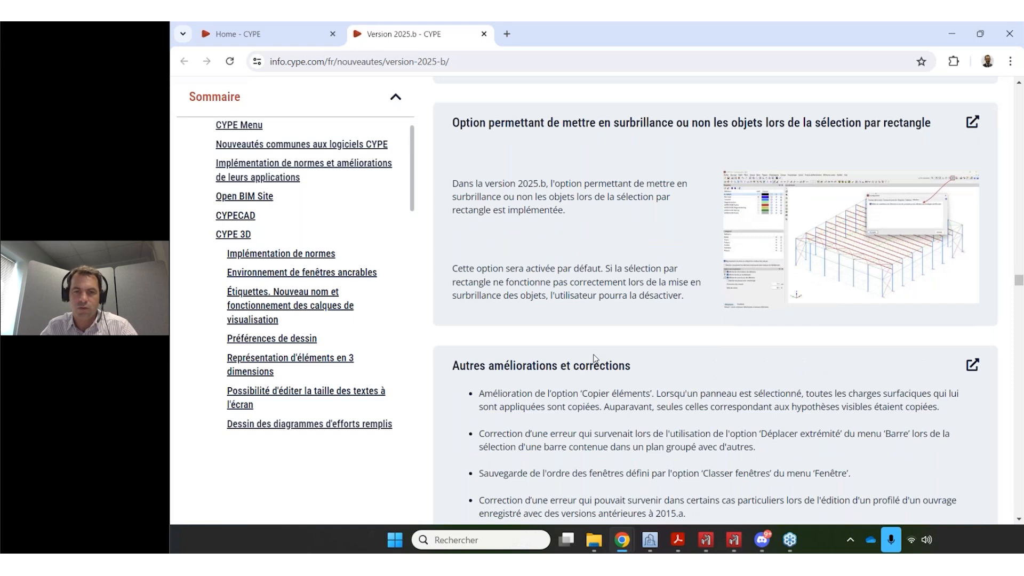
pyautogui.scroll(-3, 593, 358)
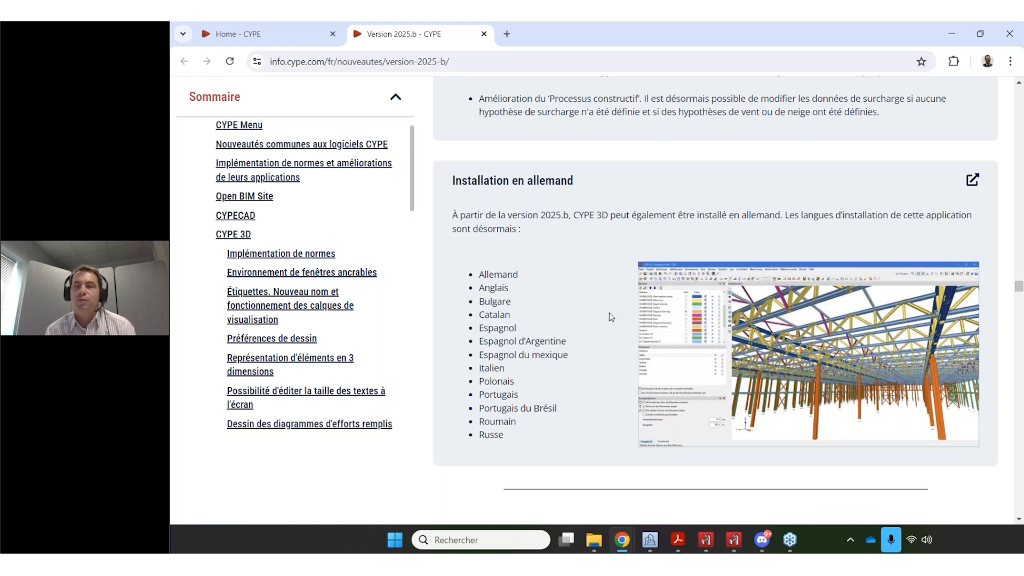
# Switch to the CYPE 3D panneaux.ed3 model and examine its cladding frame, columns and beams in perspective from several angles.
pyautogui.moveTo(706, 539)
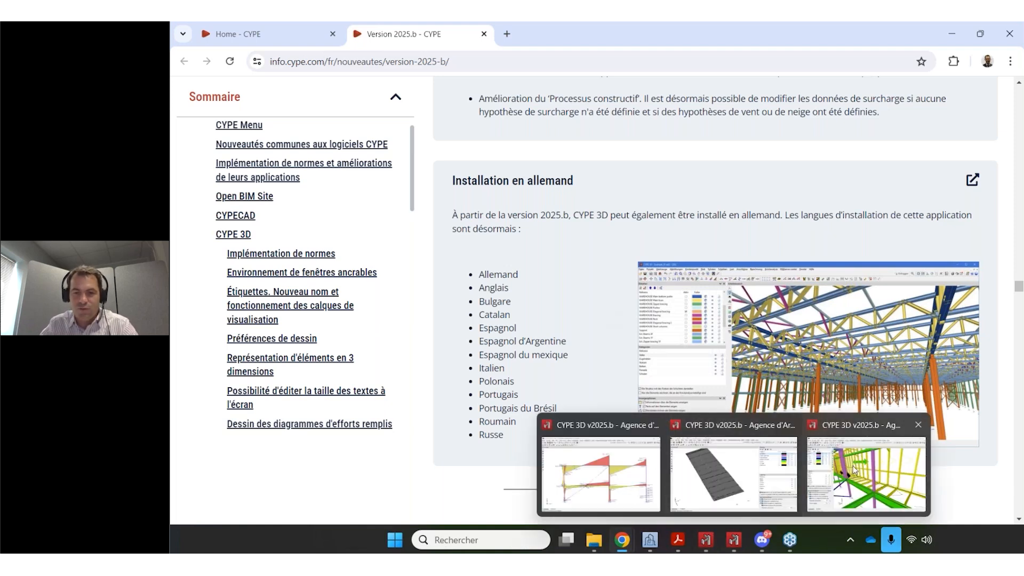
pyautogui.click(940, 480)
pyautogui.scroll(-10, 788, 439)
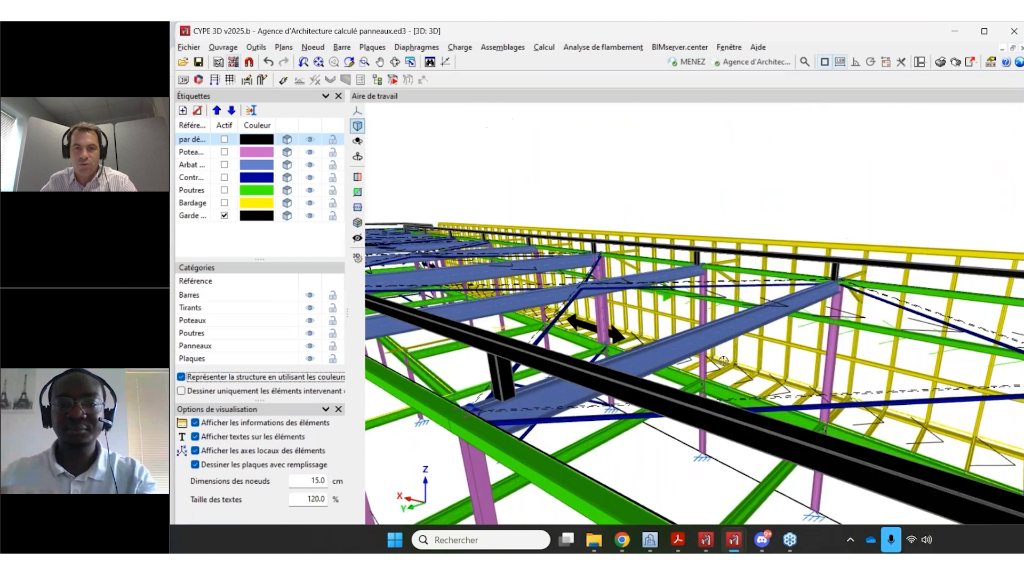
pyautogui.scroll(5, 727, 358)
pyautogui.keyDown('shift'); pyautogui.moveTo(726, 359); pyautogui.dragTo(825, 368, button='middle'); pyautogui.keyUp('shift')
pyautogui.scroll(6, 824, 368)
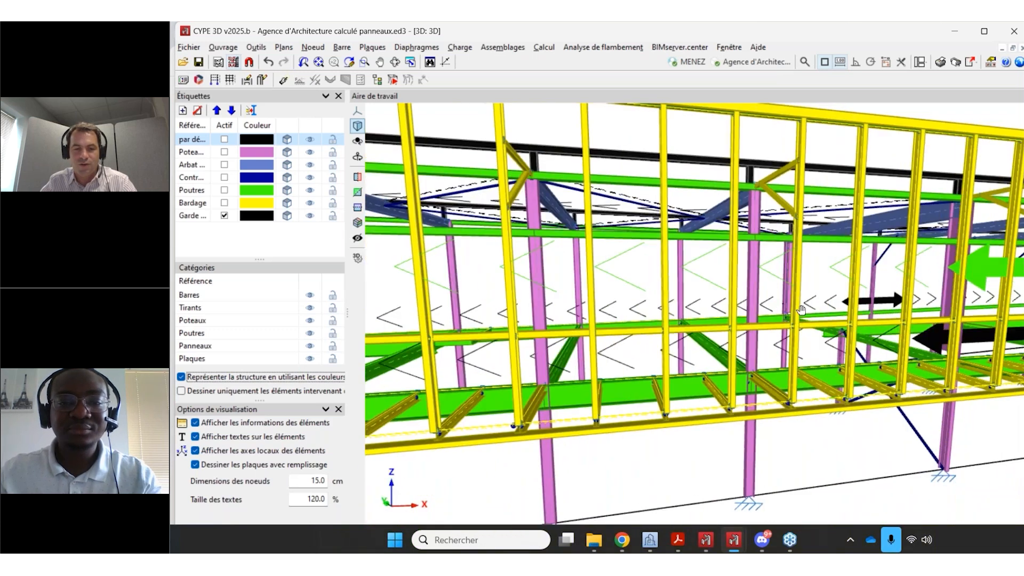
pyautogui.keyDown('shift'); pyautogui.moveTo(801, 309); pyautogui.dragTo(884, 367, button='middle'); pyautogui.keyUp('shift')
pyautogui.scroll(5, 908, 366)
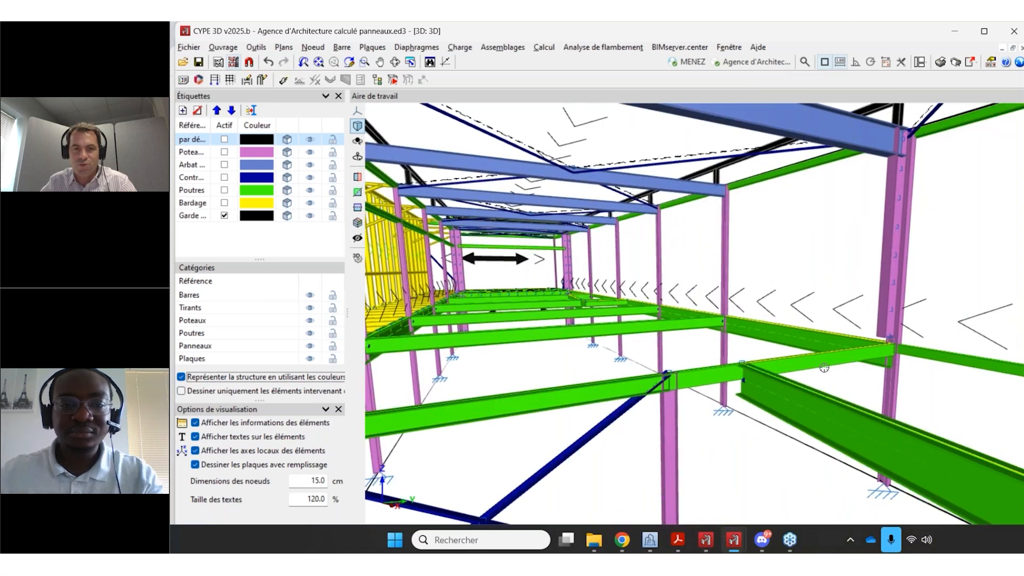
pyautogui.scroll(-5, 735, 359)
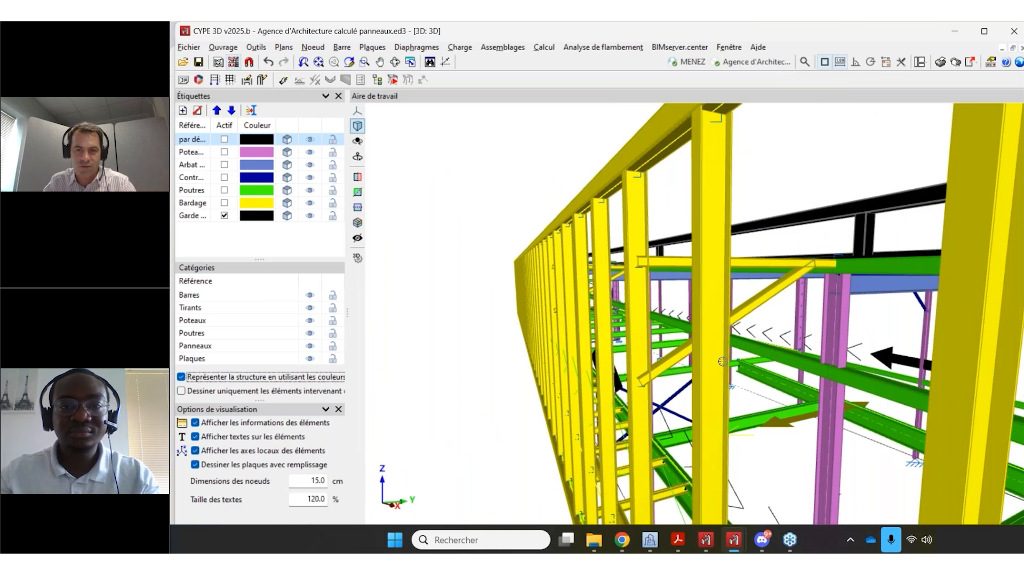
pyautogui.moveTo(720, 363); pyautogui.dragTo(621, 366)
pyautogui.moveTo(622, 366)
pyautogui.keyDown('shift'); pyautogui.mouseDown(button='middle')
pyautogui.moveTo(653, 375)
pyautogui.moveTo(654, 365)
pyautogui.moveTo(408, 293)
pyautogui.mouseUp(button='middle'); pyautogui.keyUp('shift')
pyautogui.scroll(-3, 654, 365)
pyautogui.keyDown('shift'); pyautogui.moveTo(585, 384); pyautogui.dragTo(837, 340, button='middle'); pyautogui.keyUp('shift')
pyautogui.scroll(5, 825, 341)
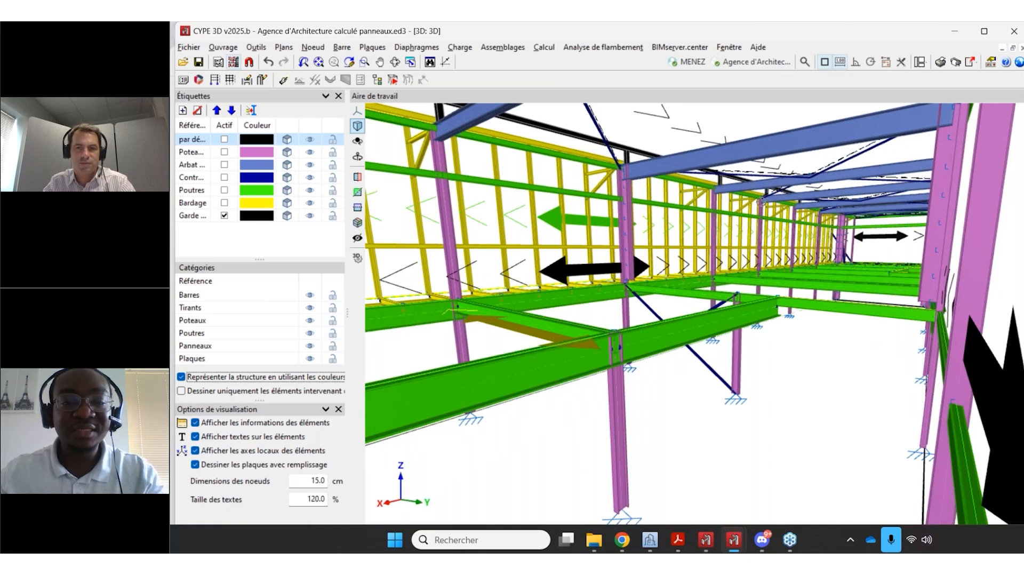
pyautogui.scroll(4, 761, 202)
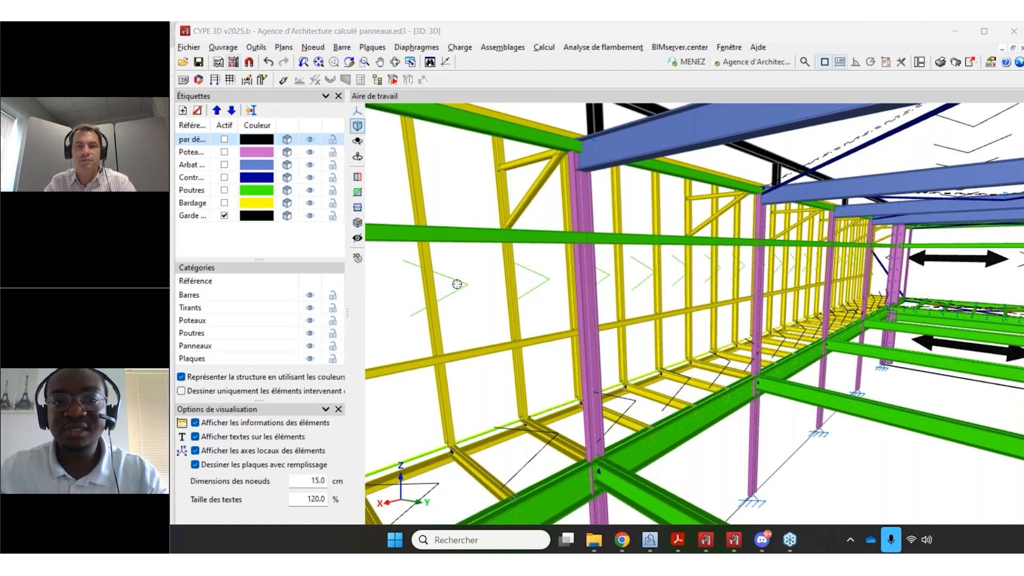
# Return to the Version 2025.b window in Chrome, open a blank tab, and review the Service après-vente page from the CYPE home page.
pyautogui.moveTo(621, 539)
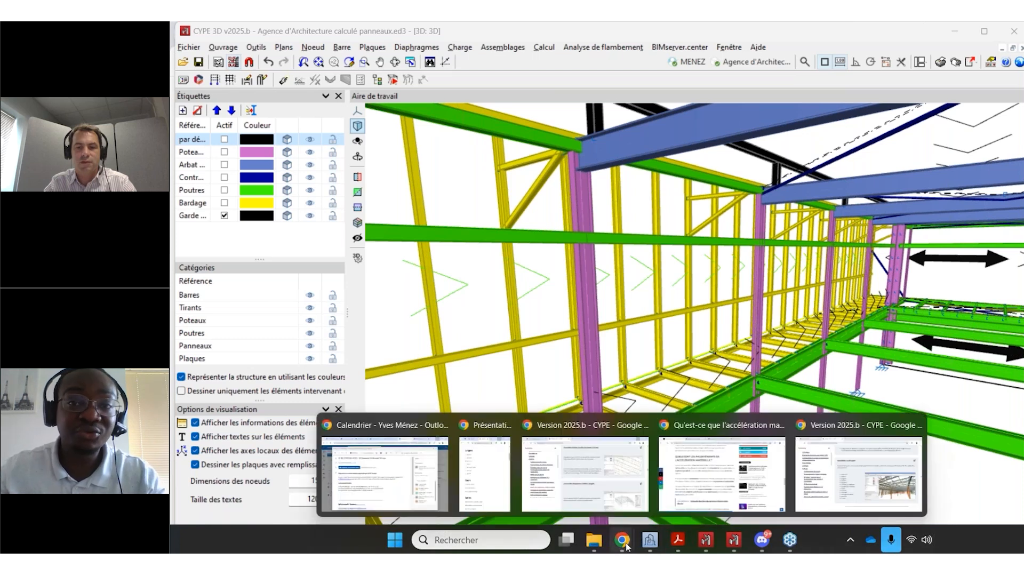
pyautogui.click(864, 490)
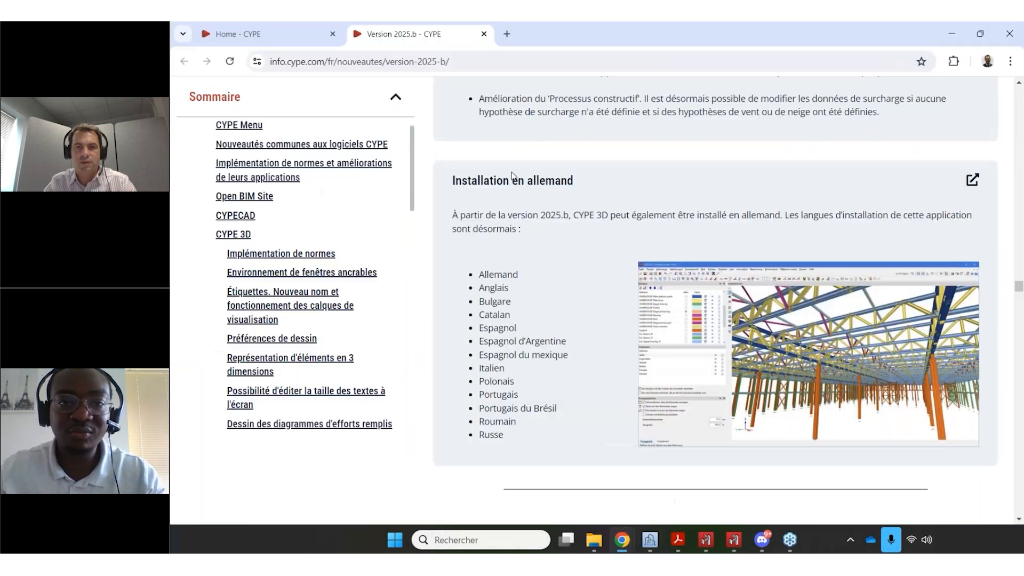
pyautogui.click(506, 34)
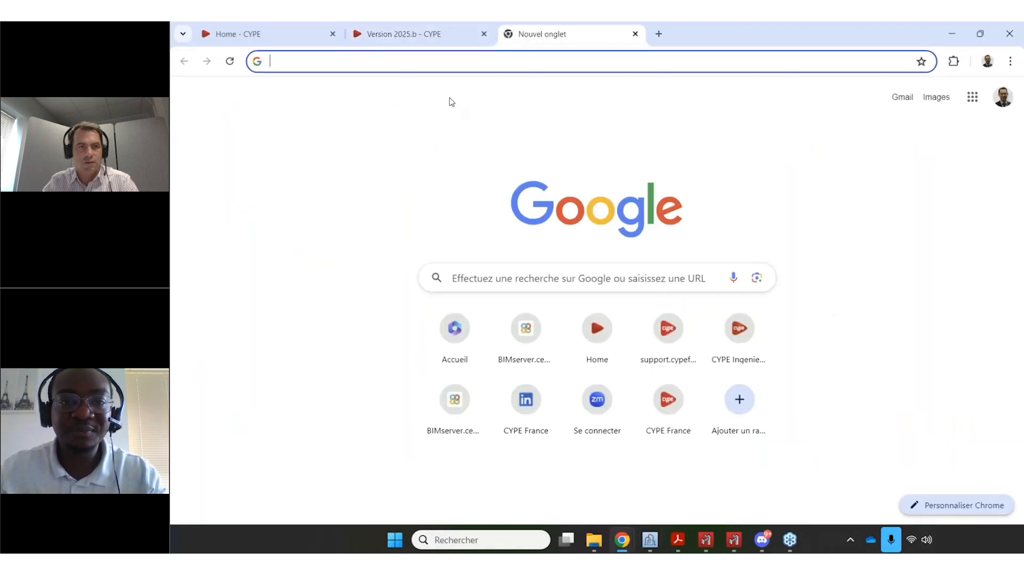
pyautogui.click(273, 26)
pyautogui.moveTo(711, 110)
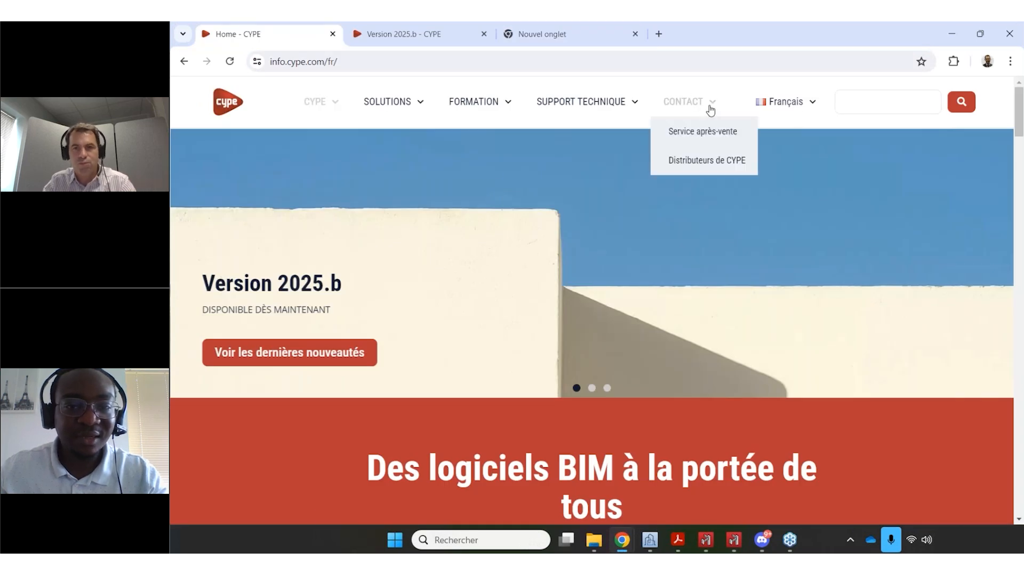
pyautogui.click(705, 134)
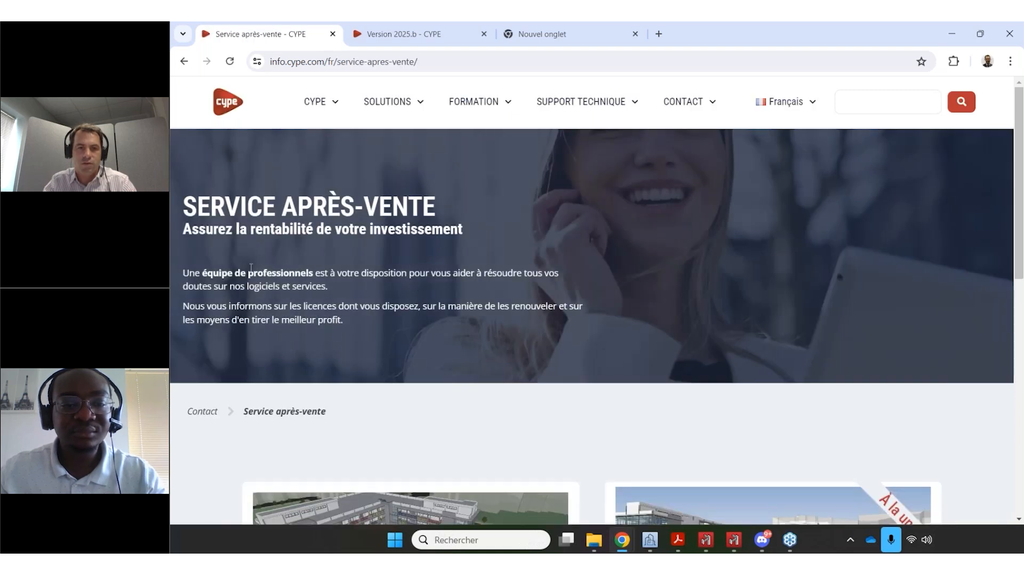
pyautogui.scroll(-9, 202, 261)
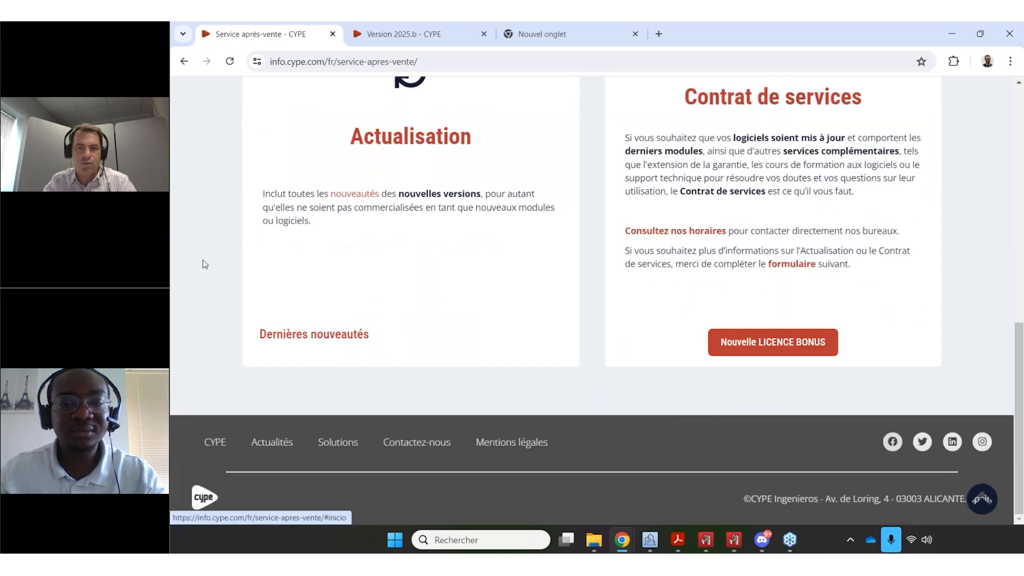
# Open the technical support FAQ page on the CYPE site and review its program list and question categories.
pyautogui.scroll(10, 202, 263)
pyautogui.moveTo(669, 101)
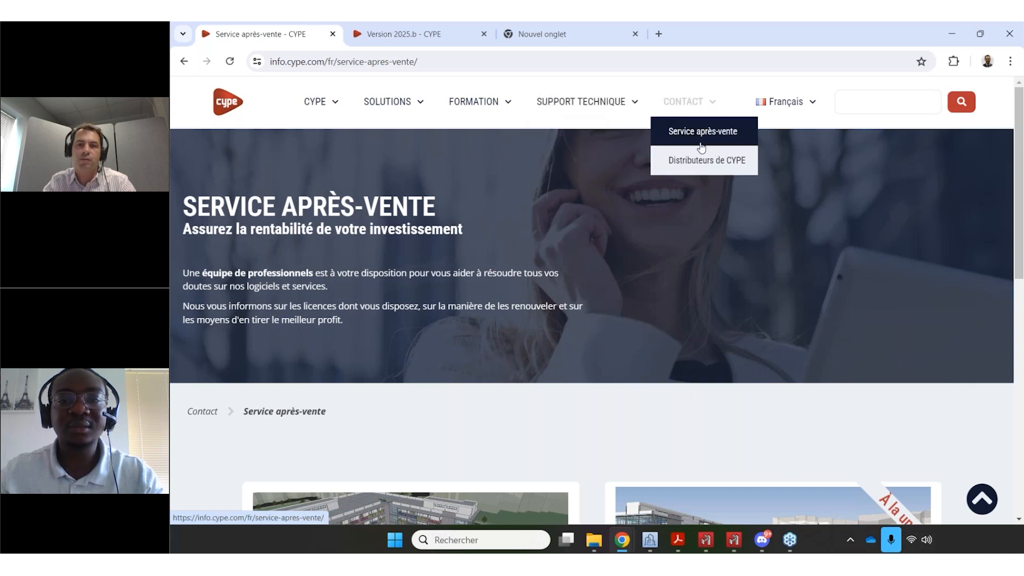
pyautogui.click(551, 131)
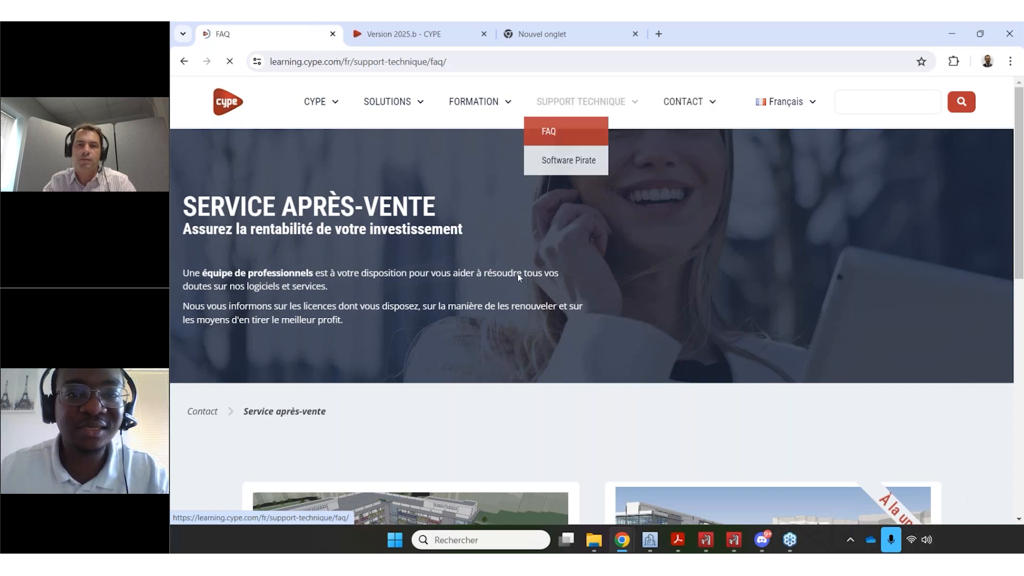
pyautogui.scroll(-3, 519, 265)
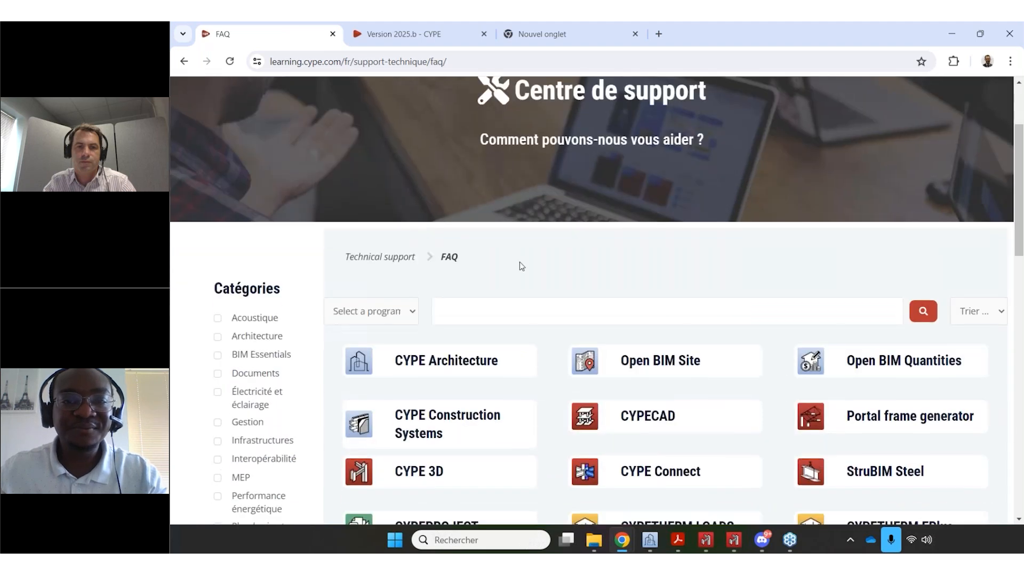
pyautogui.scroll(-8, 520, 260)
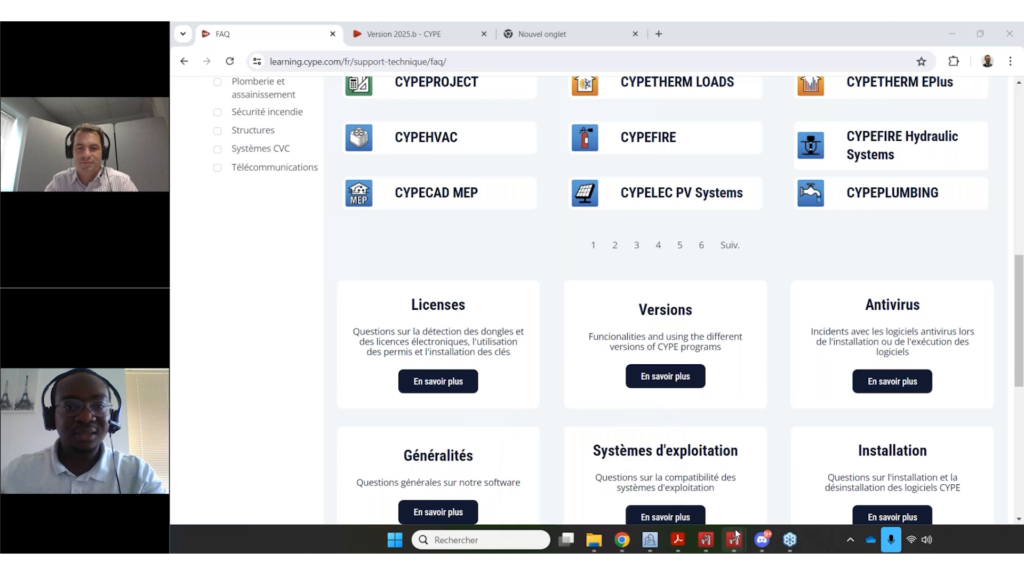
# Switch back to the CYPE 3D panneaux.ed3 model and examine the yellow cladding frame members and green beam up close.
pyautogui.moveTo(736, 535)
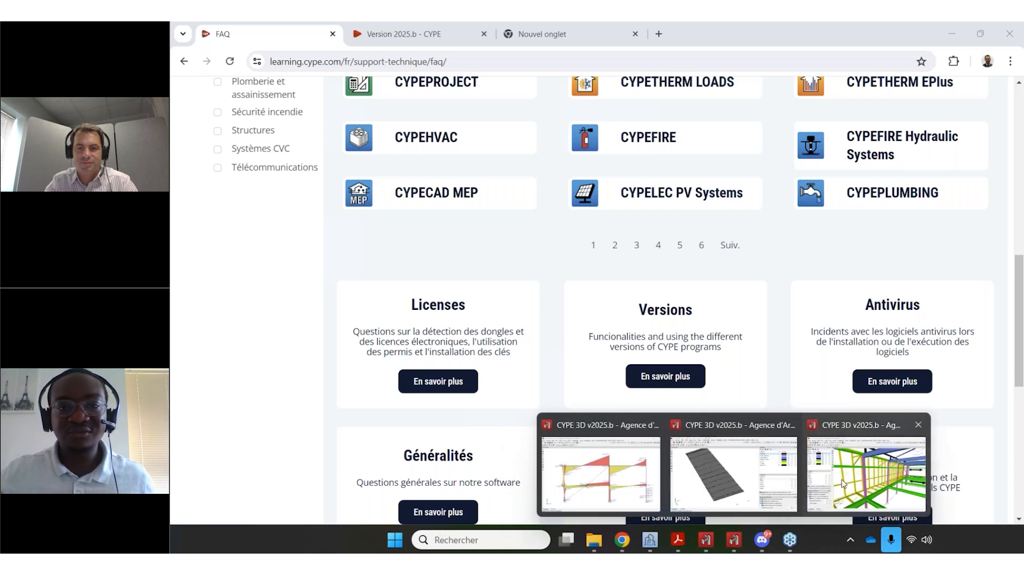
pyautogui.click(866, 469)
pyautogui.scroll(3, 664, 427)
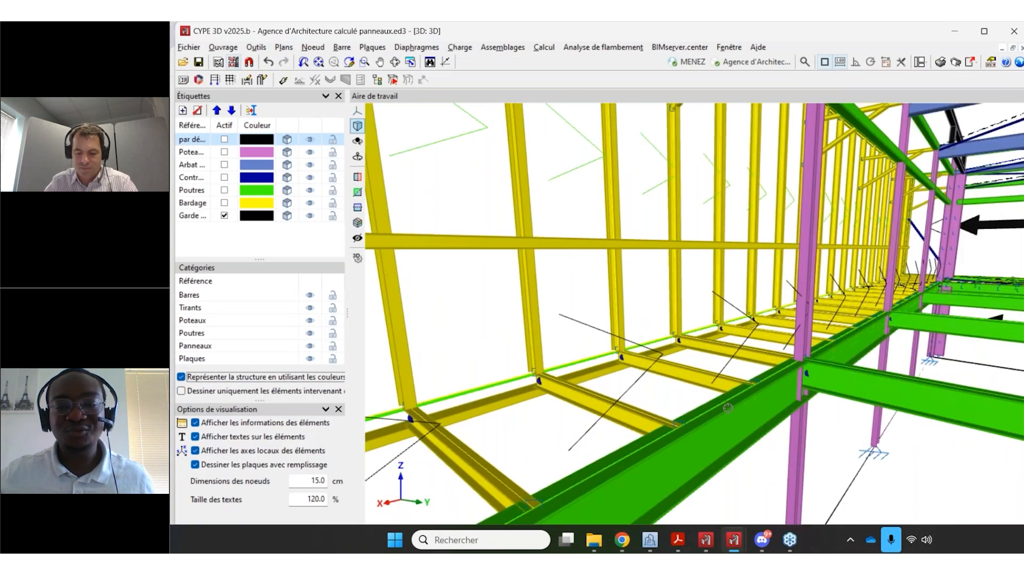